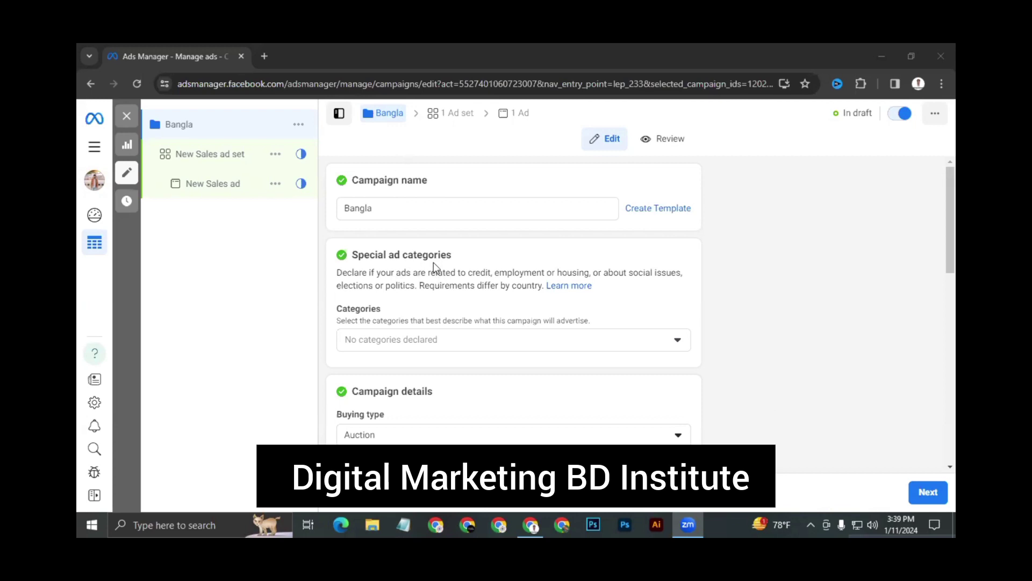
Review the campaign name field and the available special ad category options.
click(197, 381)
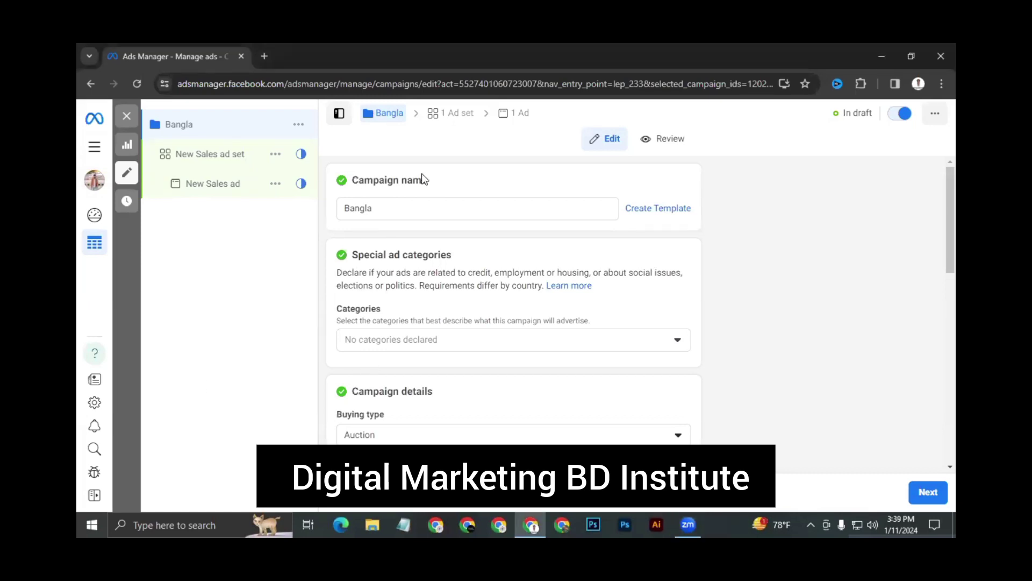
double_click(406, 214)
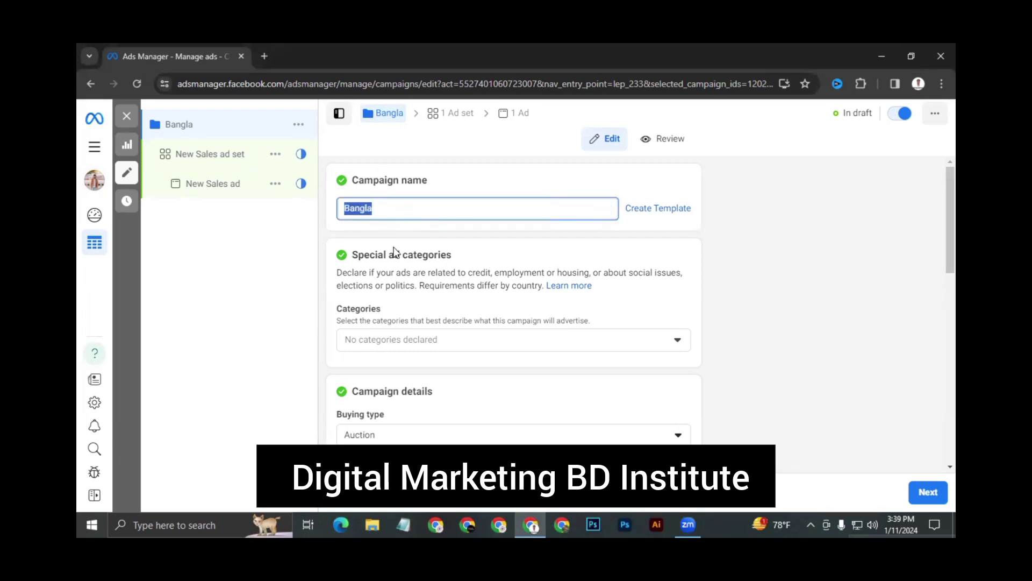
click(404, 210)
scroll(410, 255, down, 1)
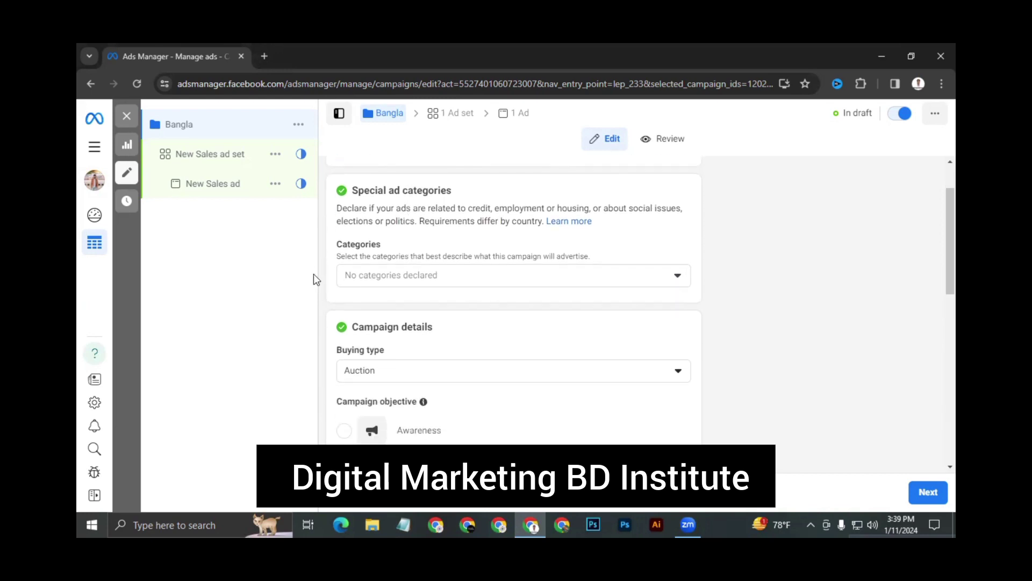
double_click(343, 249)
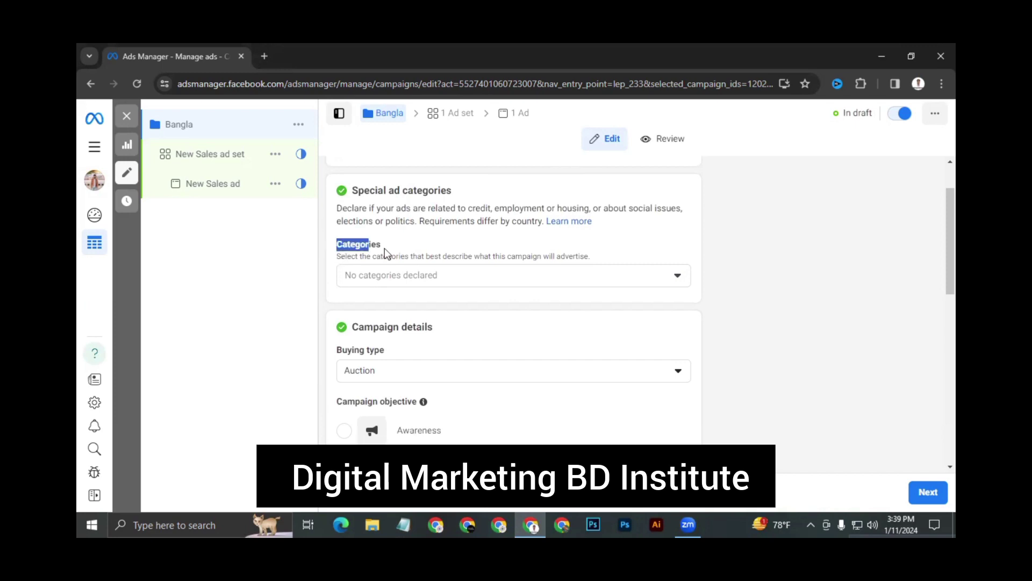
click(405, 280)
scroll(405, 279, down, 3)
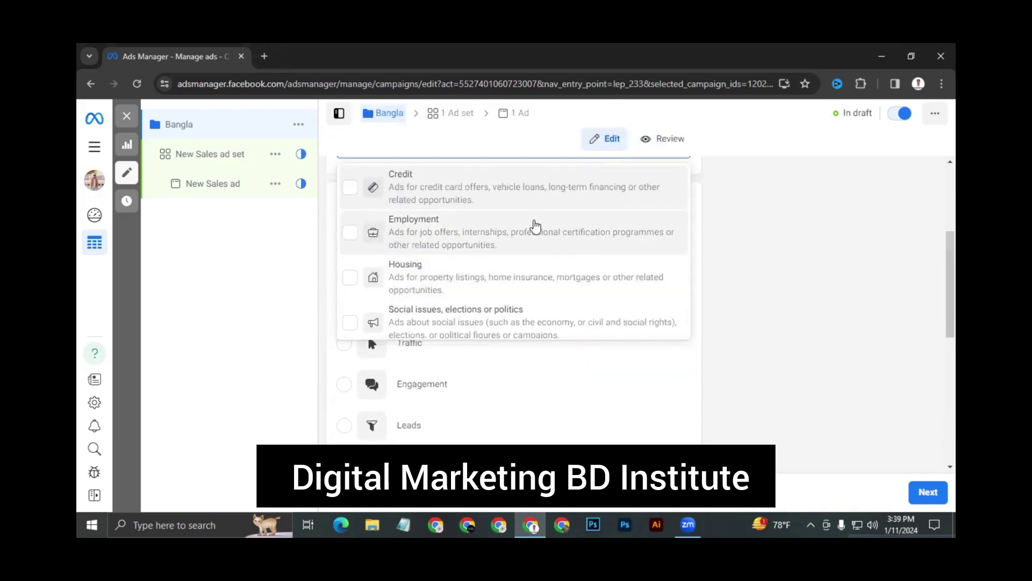
scroll(721, 250, up, 3)
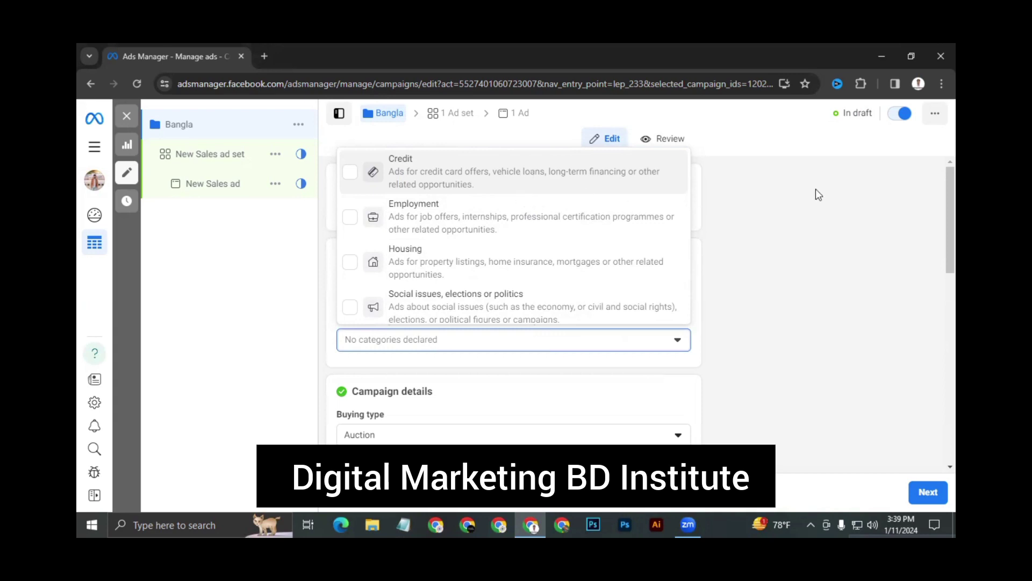
click(769, 228)
scroll(425, 275, down, 2)
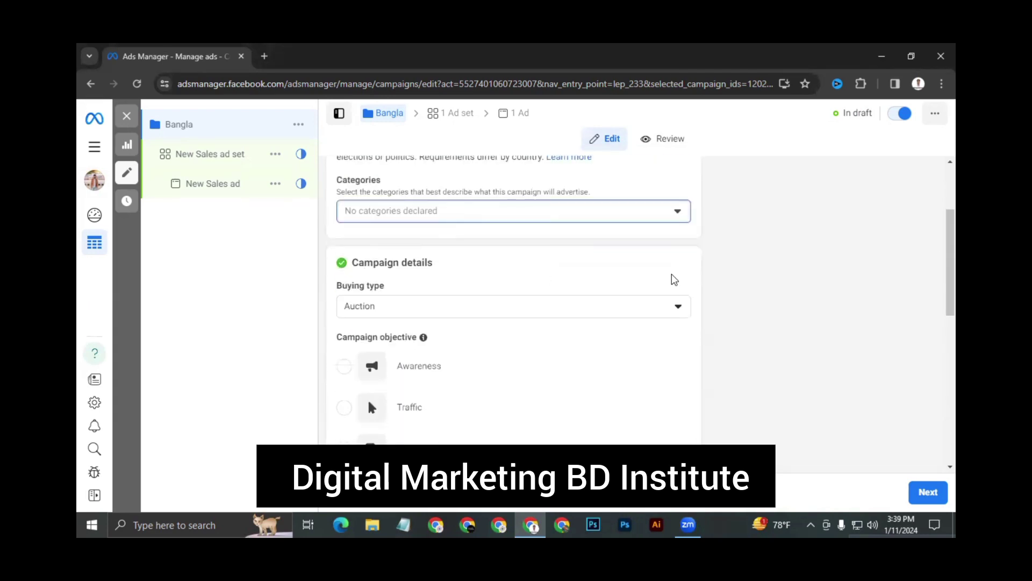
Choose Auction as the buying type in the campaign details.
scroll(387, 225, down, 3)
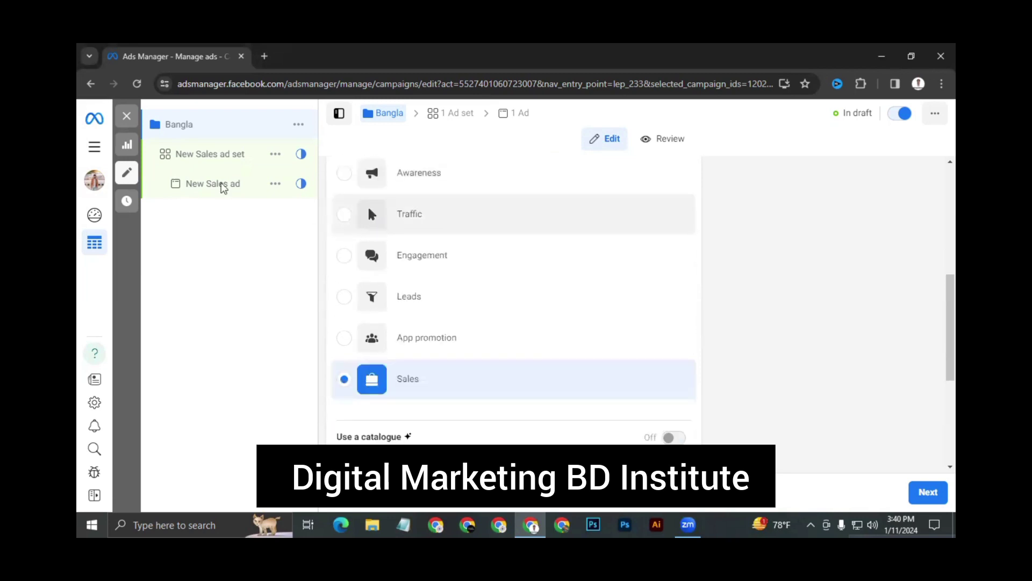
scroll(470, 247, up, 2)
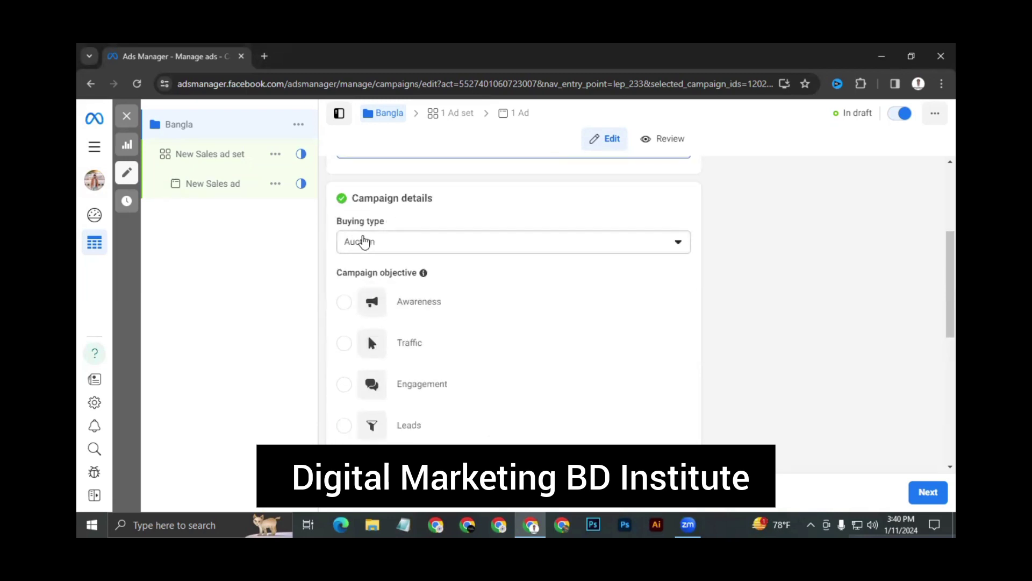
click(362, 241)
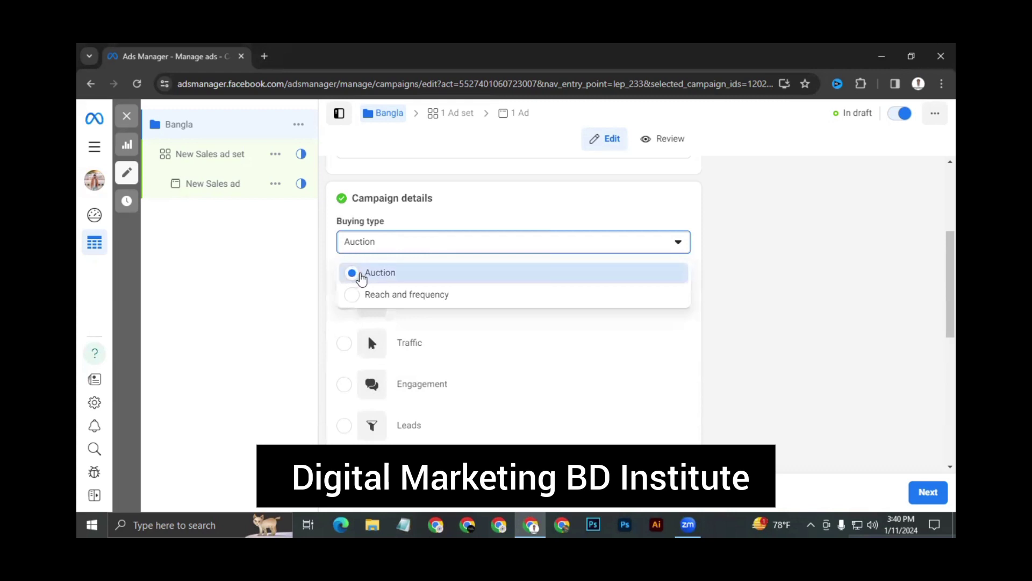
click(359, 277)
Change the campaign objective to Engagement and accept the resulting settings change.
scroll(430, 259, down, 2)
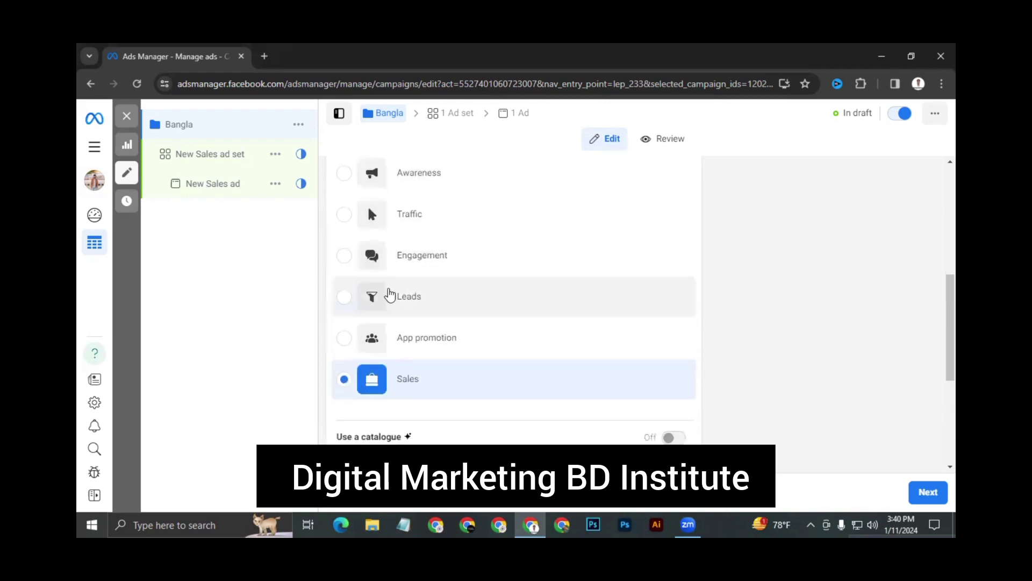
scroll(387, 293, down, 1)
scroll(677, 289, up, 2)
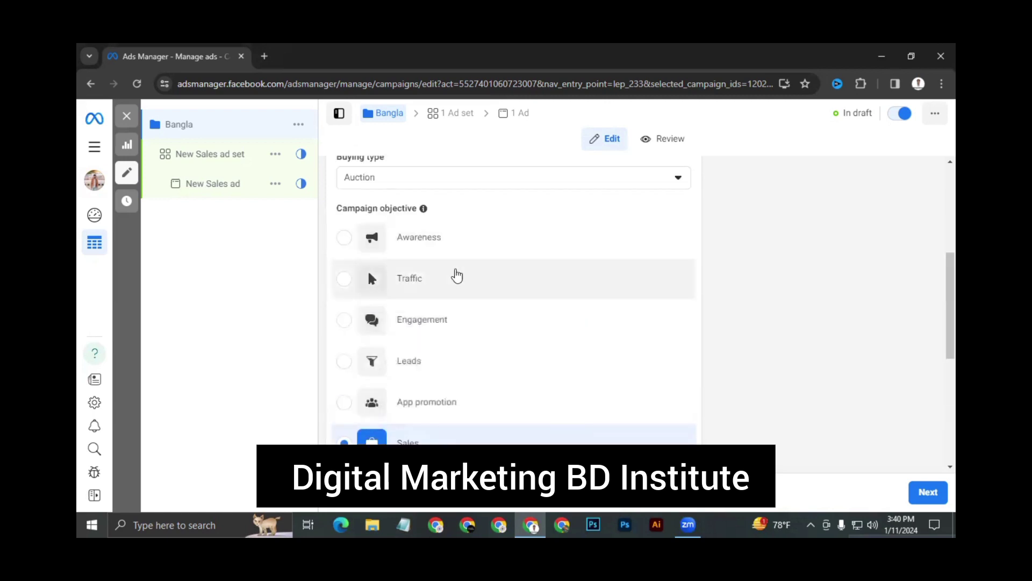
mouse_move(440, 256)
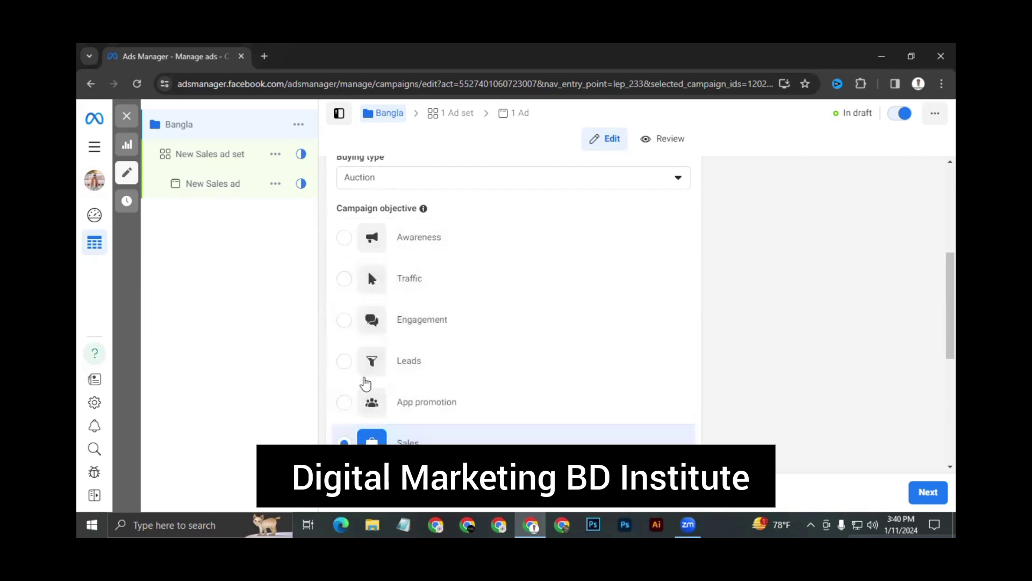
click(331, 302)
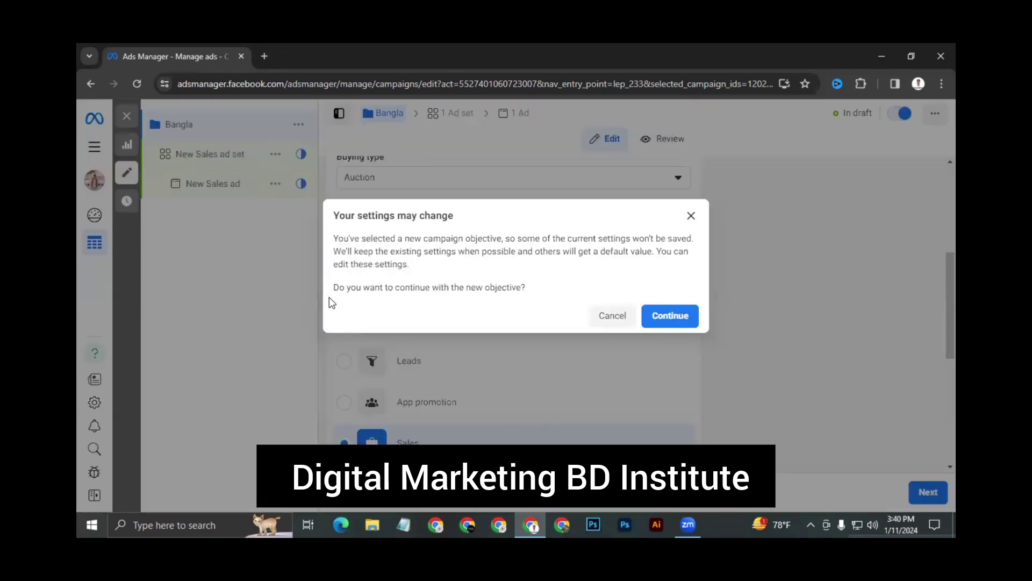
key(Return)
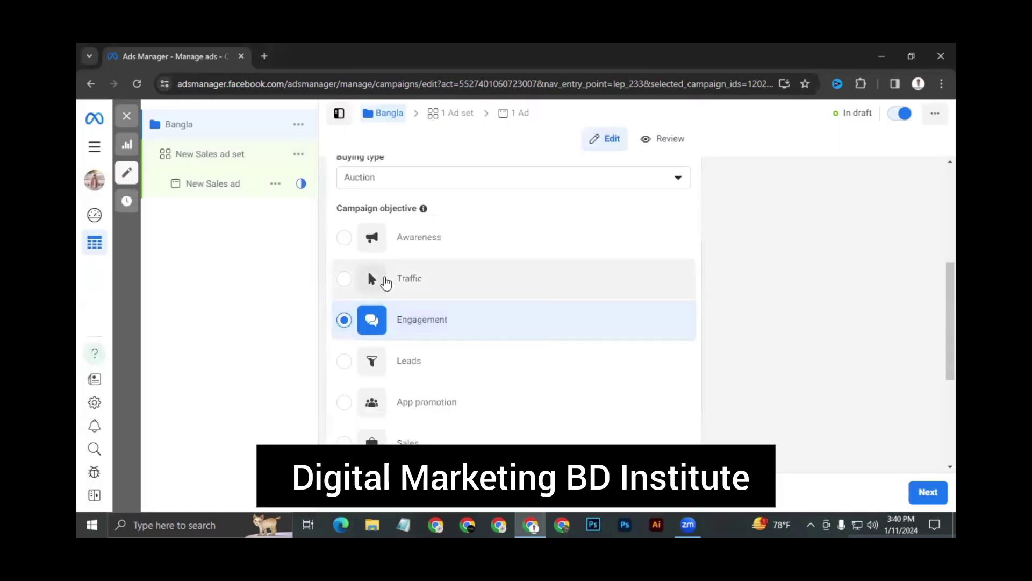
Reveal the additional campaign options and enable a campaign spending limit.
scroll(470, 304, down, 1)
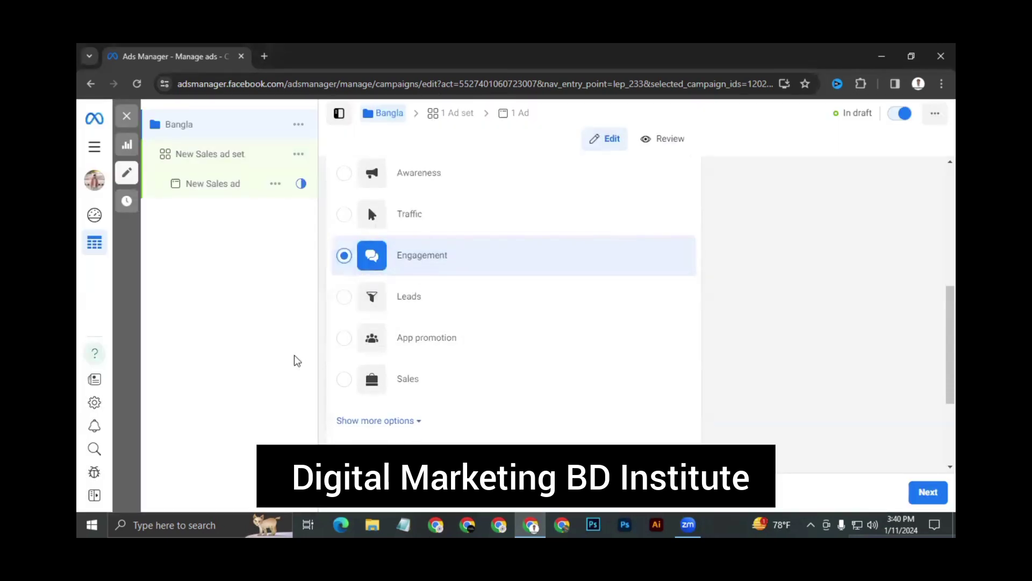
click(398, 422)
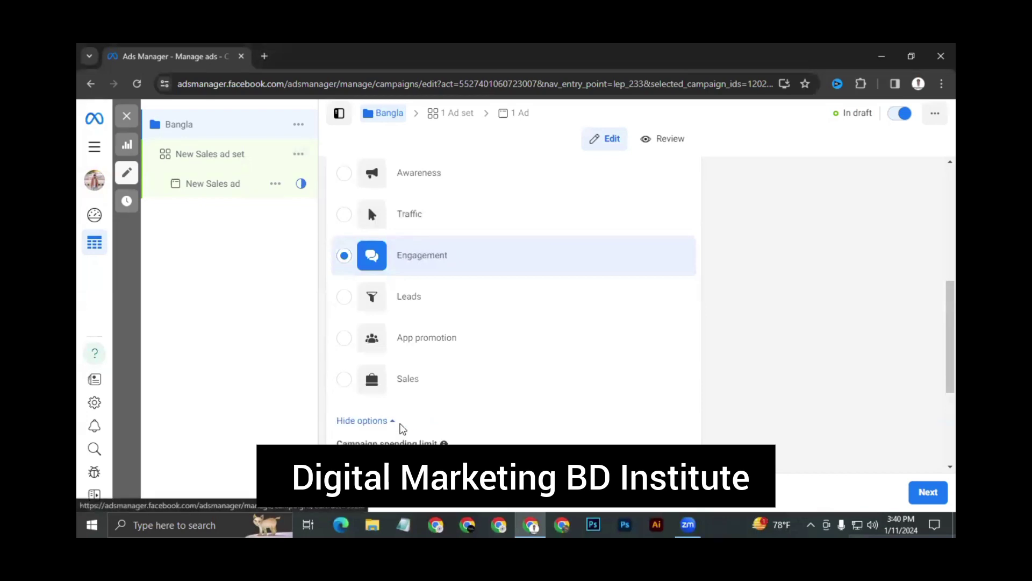
scroll(438, 411, down, 3)
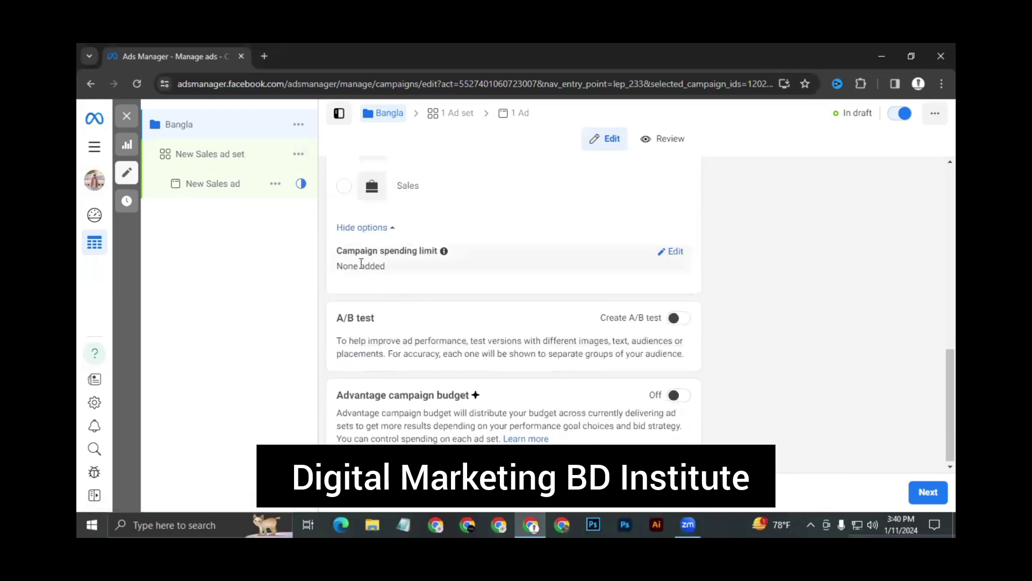
click(669, 252)
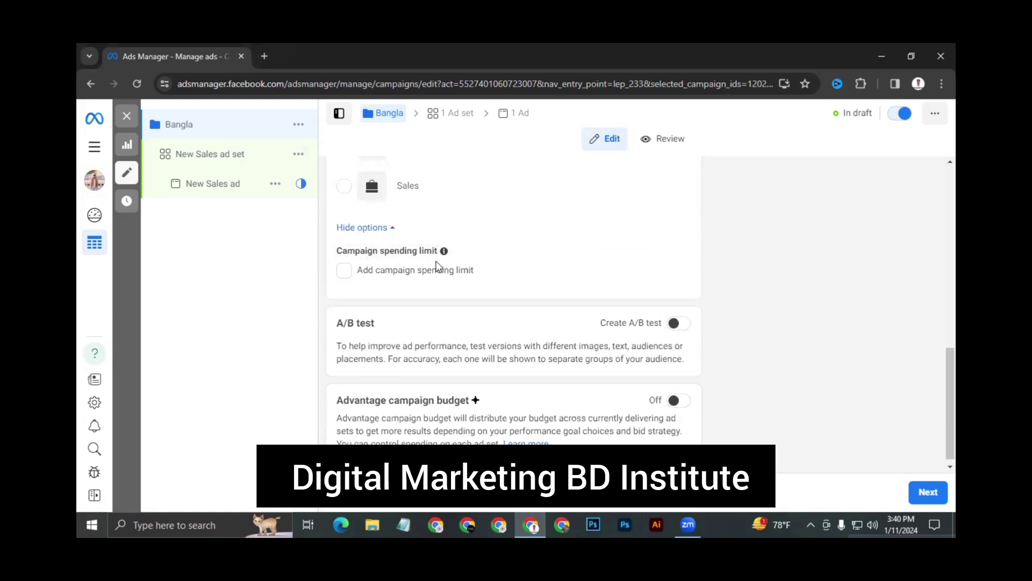
click(345, 274)
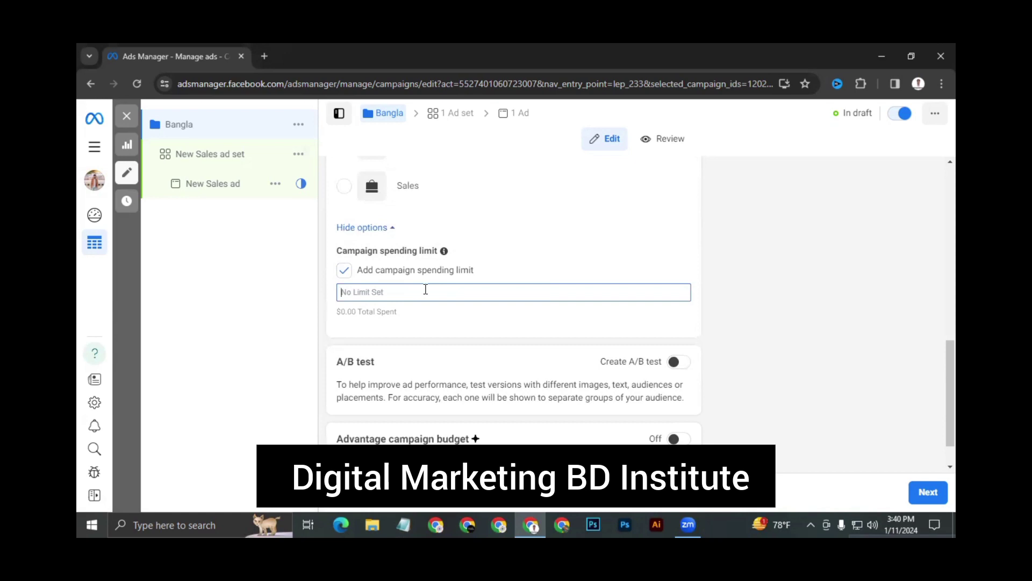
text(1)
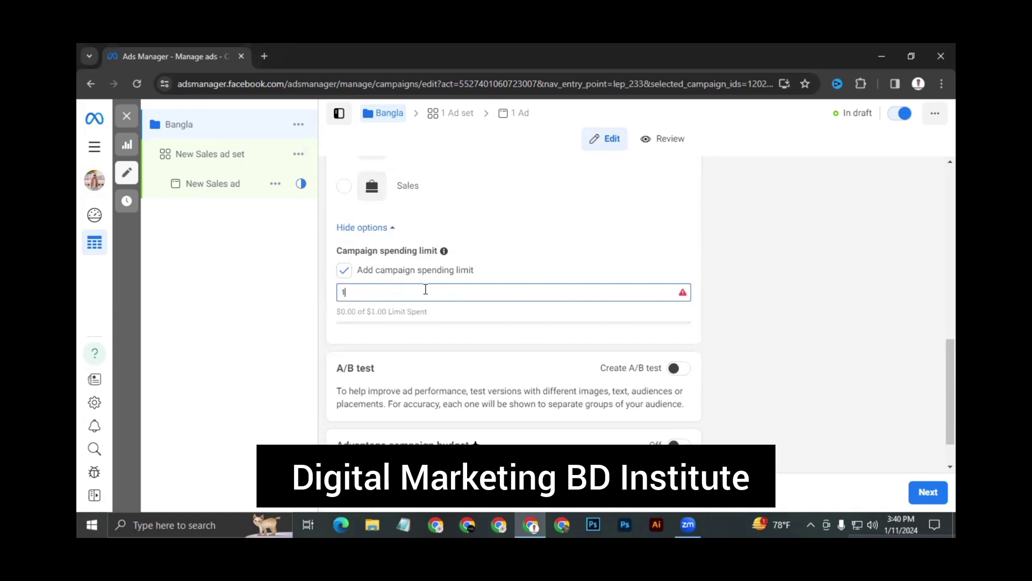
text(0)
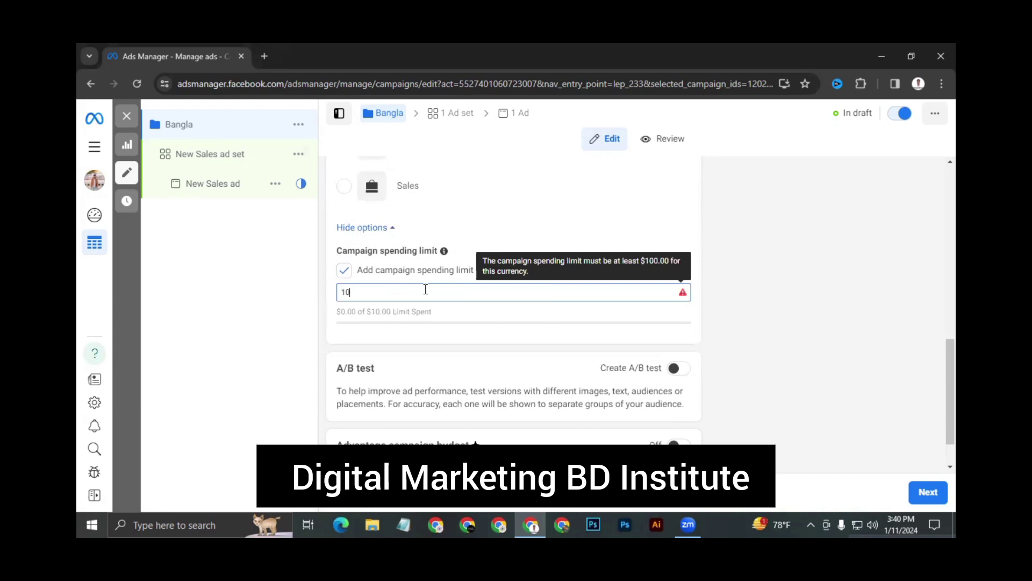
text(000000000000)
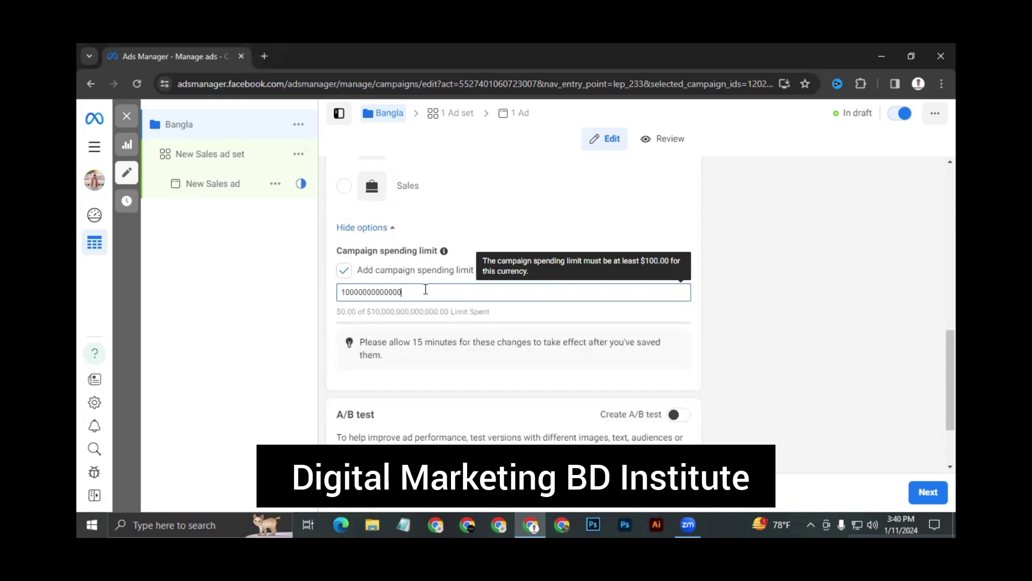
key(BackSpace)
key(BackSpace)
key(BackSpace)
key(BackSpace)
key(BackSpace)
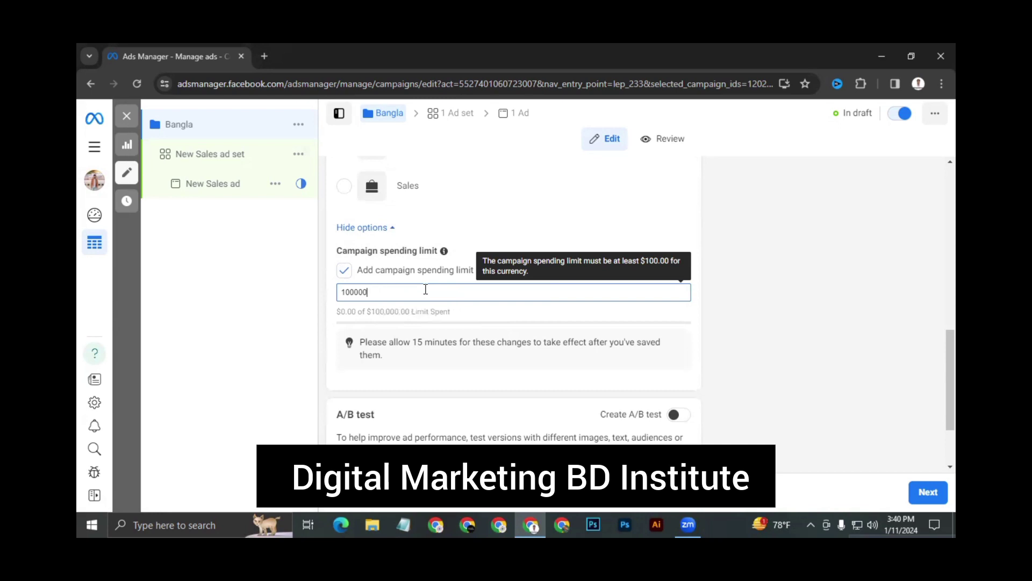
key(BackSpace)
key(BackSpace)
key(BackSpace)
key(BackSpace)
key(BackSpace)
key(BackSpace)
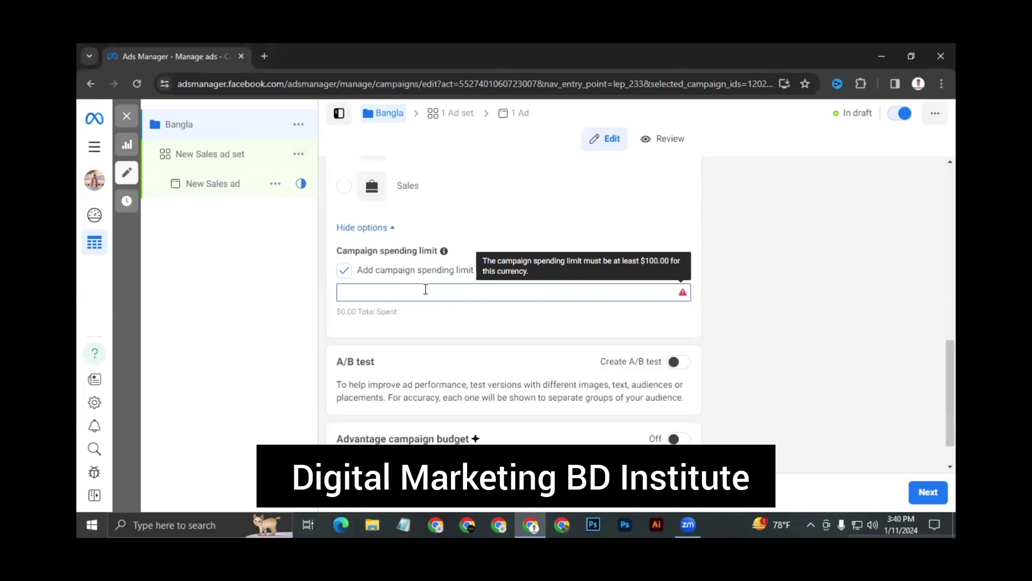
Set the campaign spending limit to $100.
text(100)
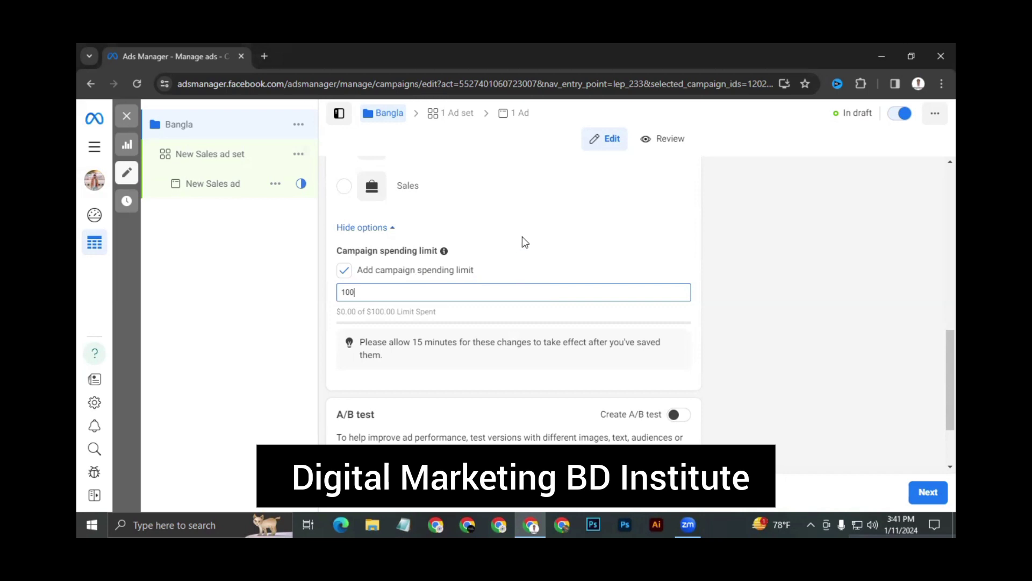
scroll(540, 272, down, 1)
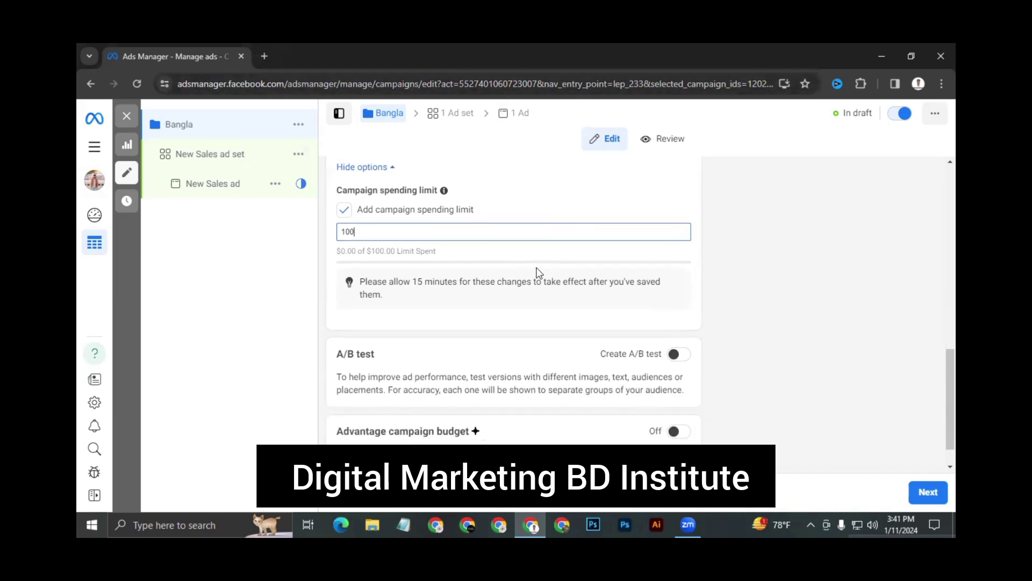
scroll(370, 302, down, 1)
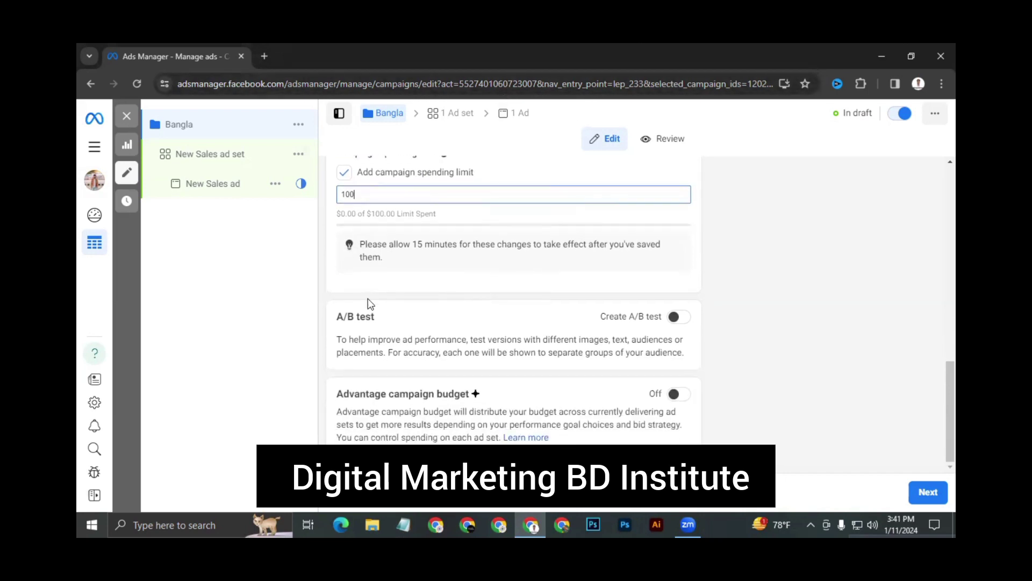
double_click(369, 303)
click(370, 303)
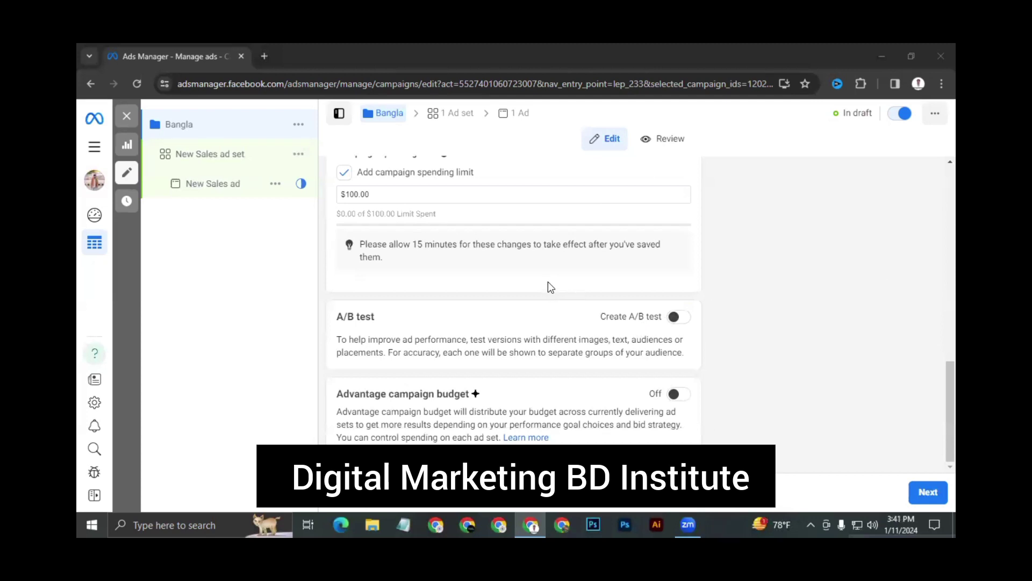
Try enabling the A/B test for the campaign and switch it back off.
scroll(526, 352, up, 1)
scroll(591, 355, down, 1)
click(675, 321)
click(677, 320)
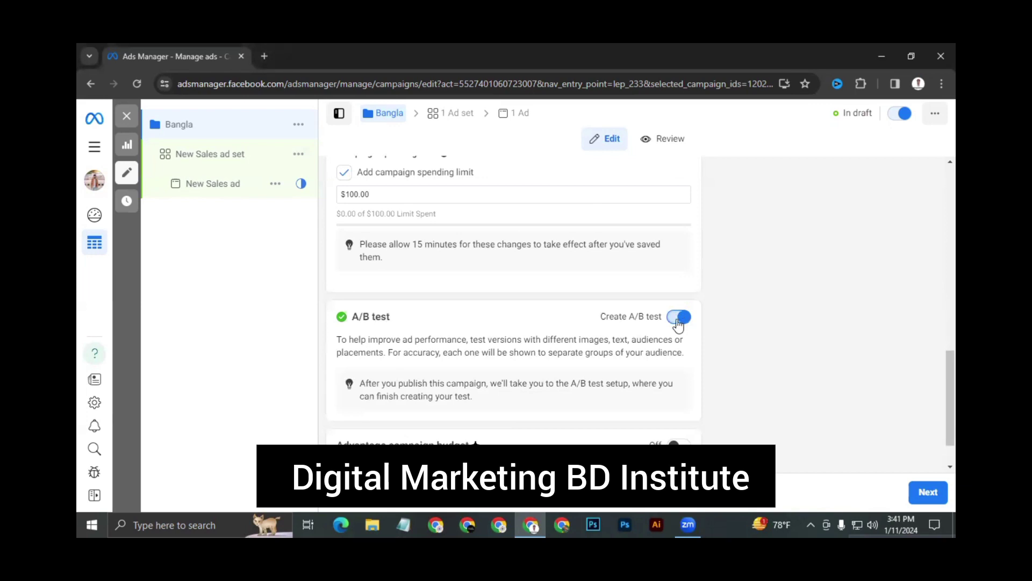
click(678, 321)
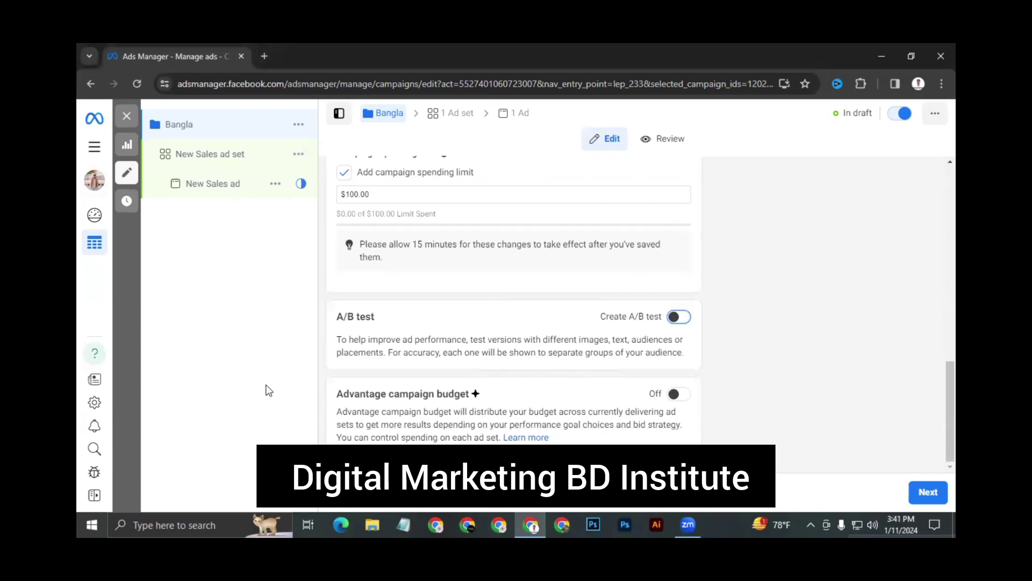
Turn on Advantage campaign budget for the campaign.
click(332, 397)
click(673, 398)
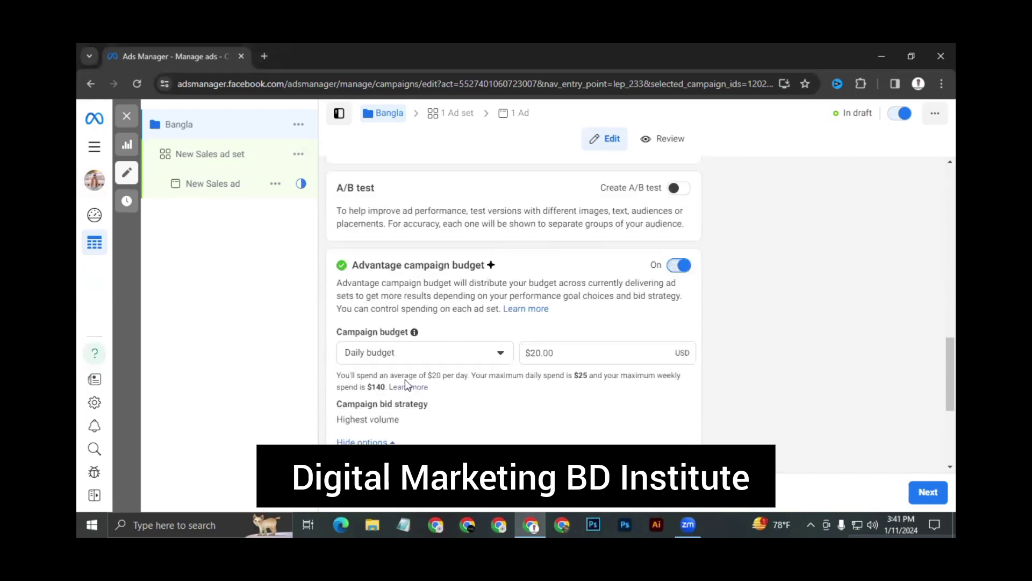
Set the campaign's daily budget to $5.
click(414, 355)
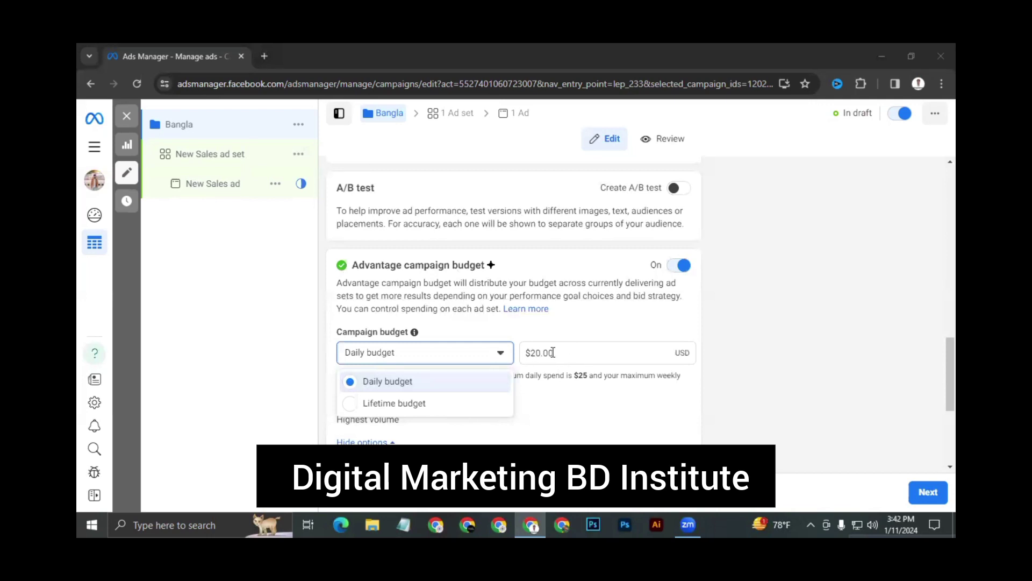
drag(570, 352, 532, 355)
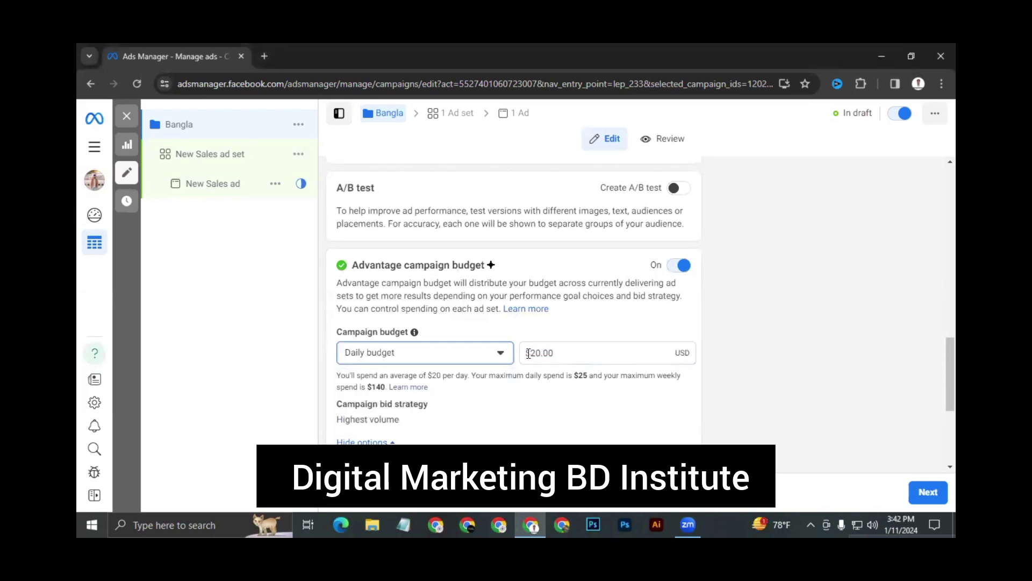
drag(529, 354, 556, 353)
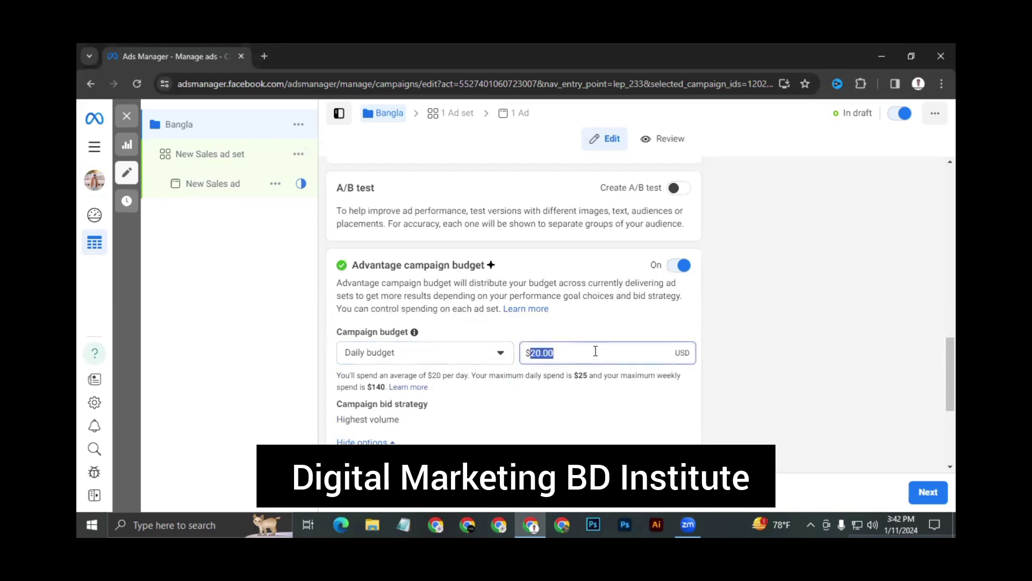
text(54)
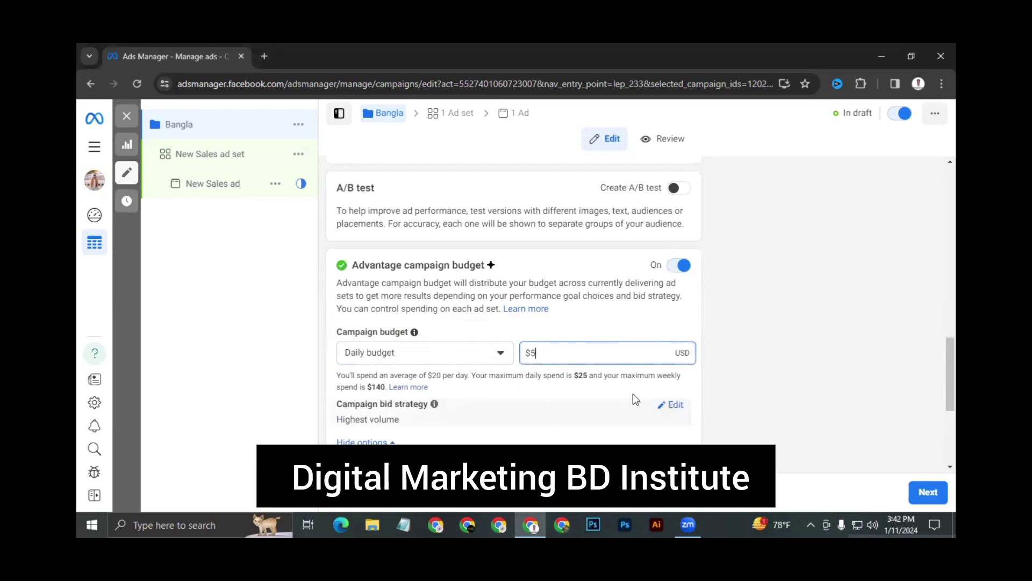
Switch the campaign budget to Lifetime budget and set its amount to $100.
click(483, 356)
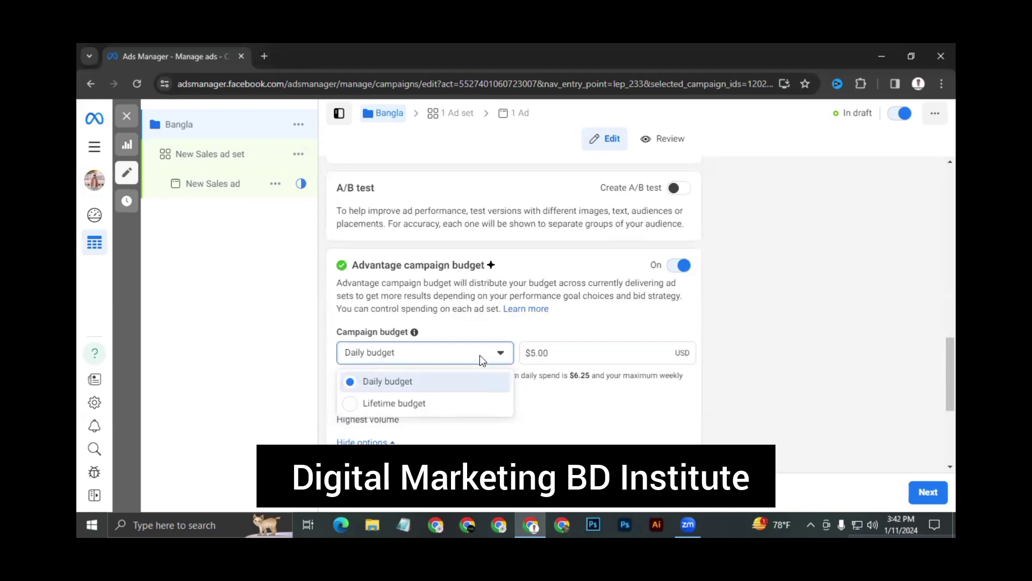
click(398, 407)
scroll(399, 407, down, 2)
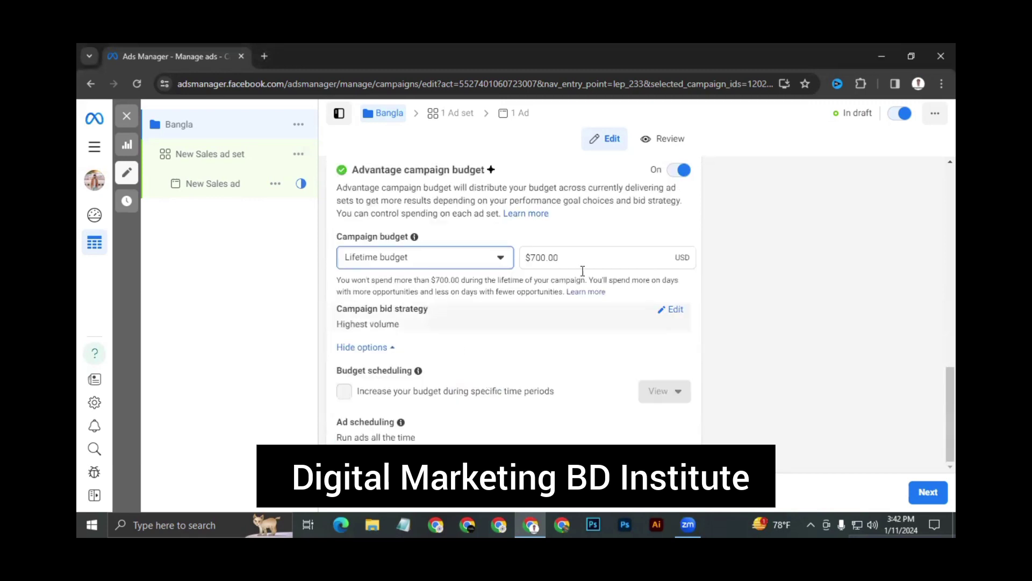
drag(531, 262, 587, 271)
text(100)
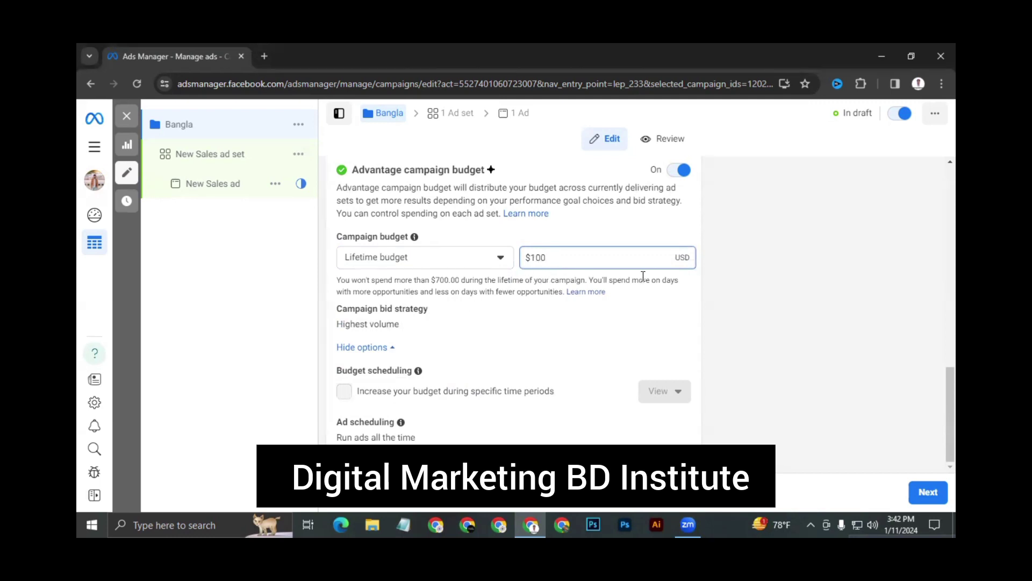
click(633, 331)
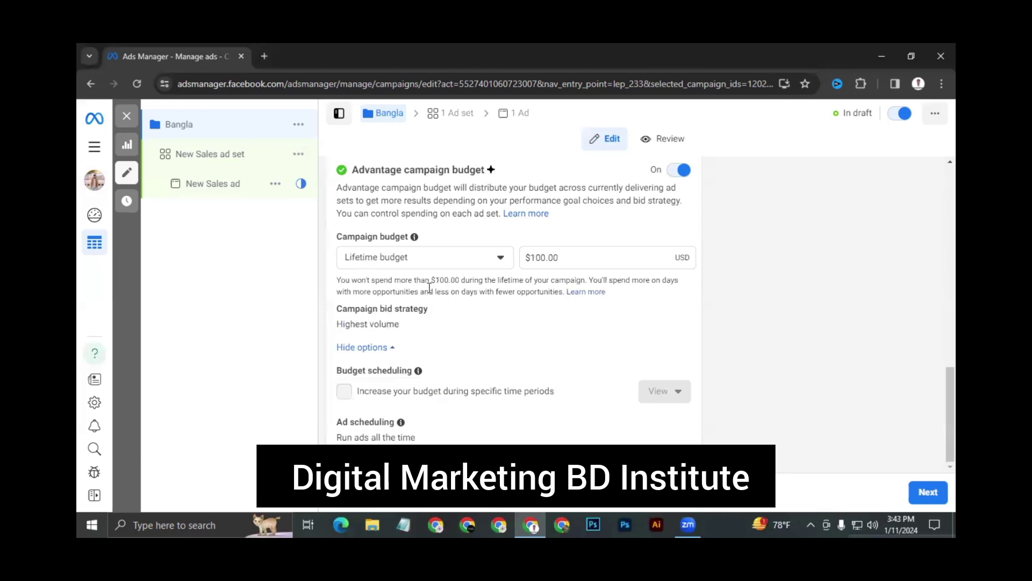
click(414, 258)
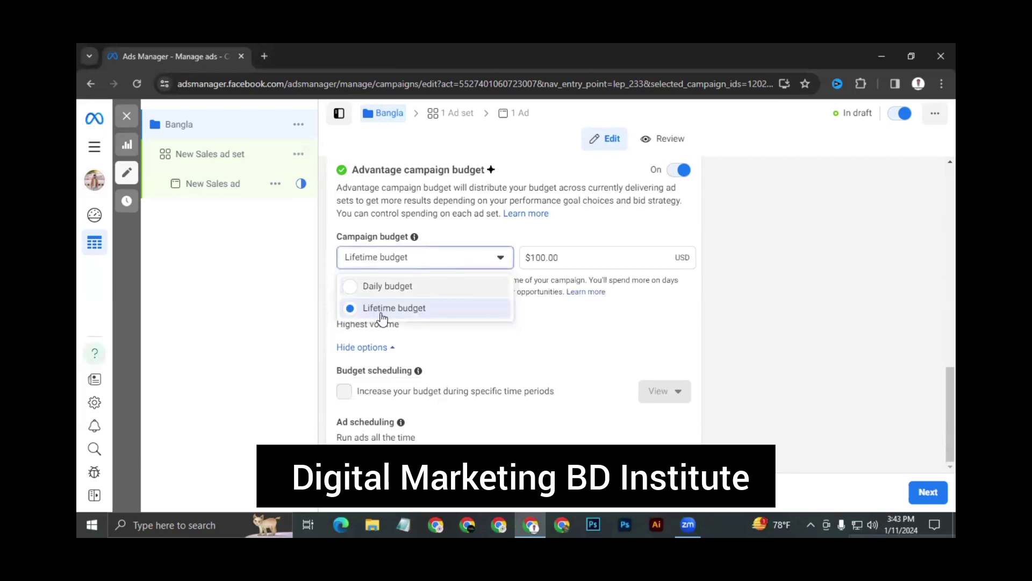
click(386, 311)
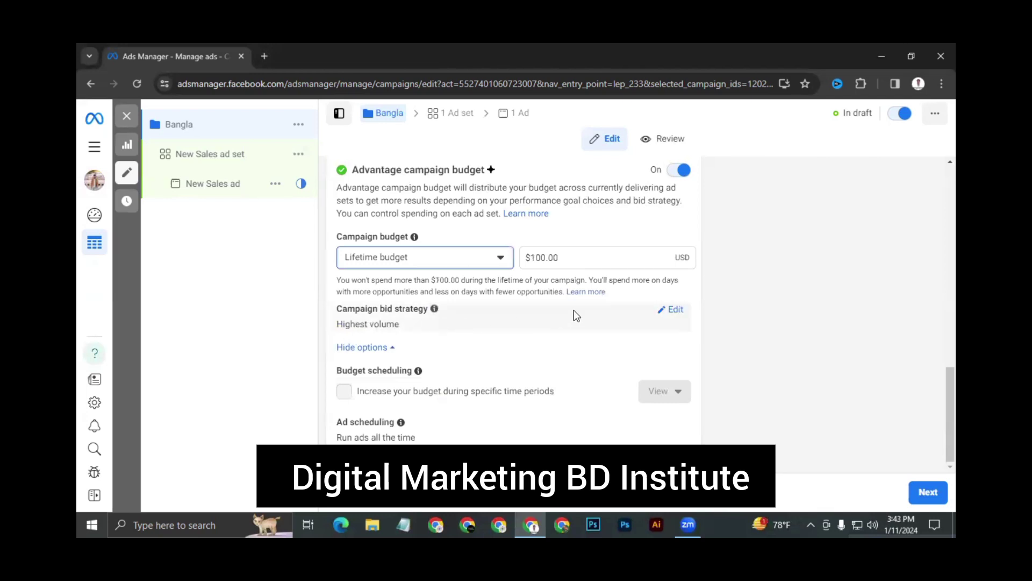
Open the campaign bid strategy for editing and review the available strategies, including those under Other options.
click(664, 311)
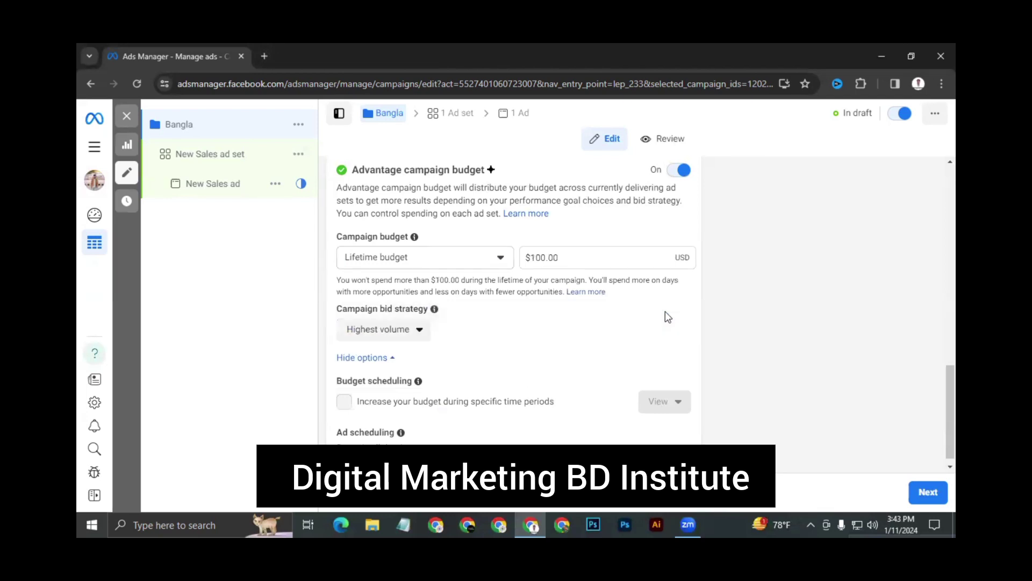
click(382, 320)
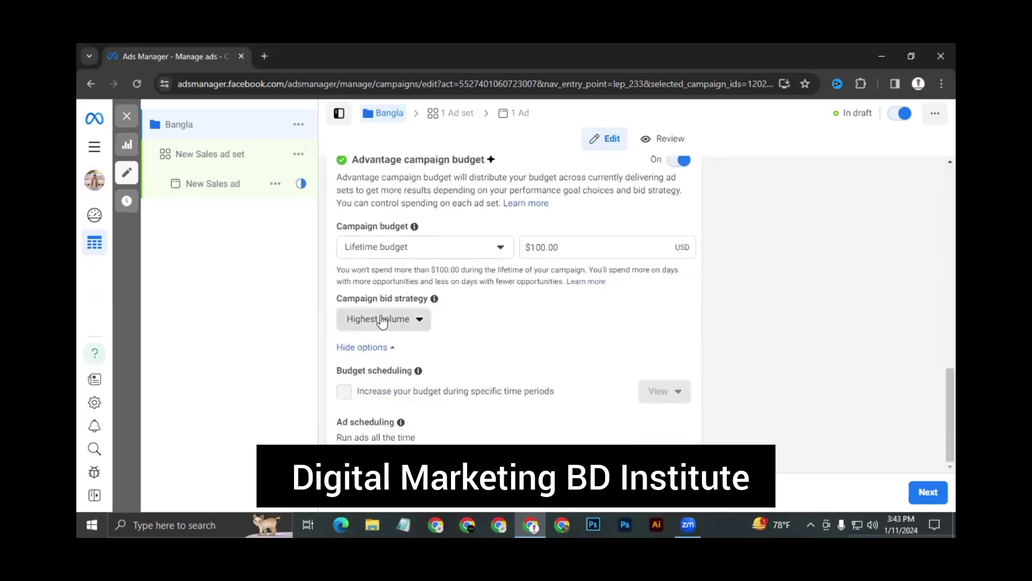
mouse_move(395, 444)
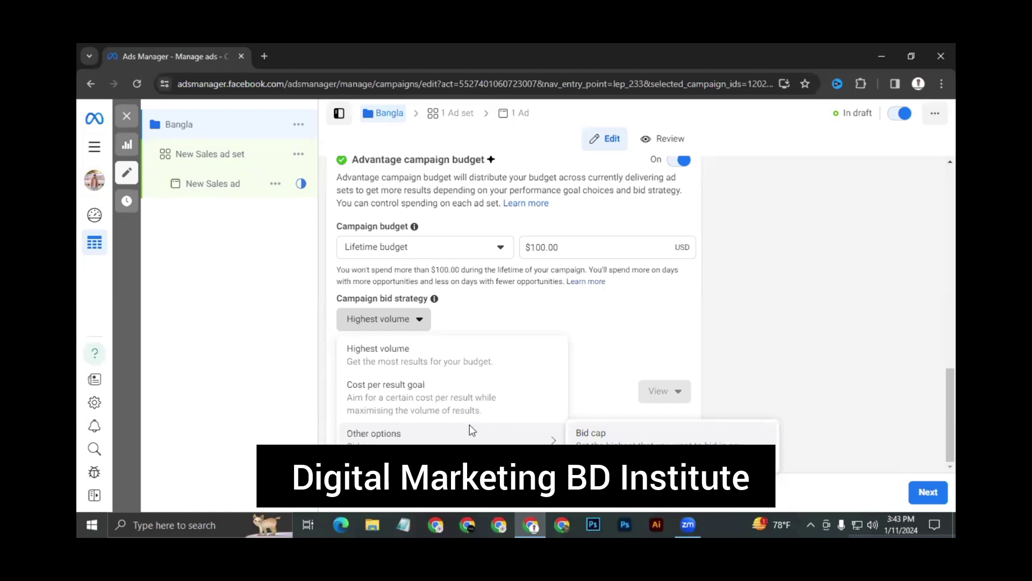
click(412, 323)
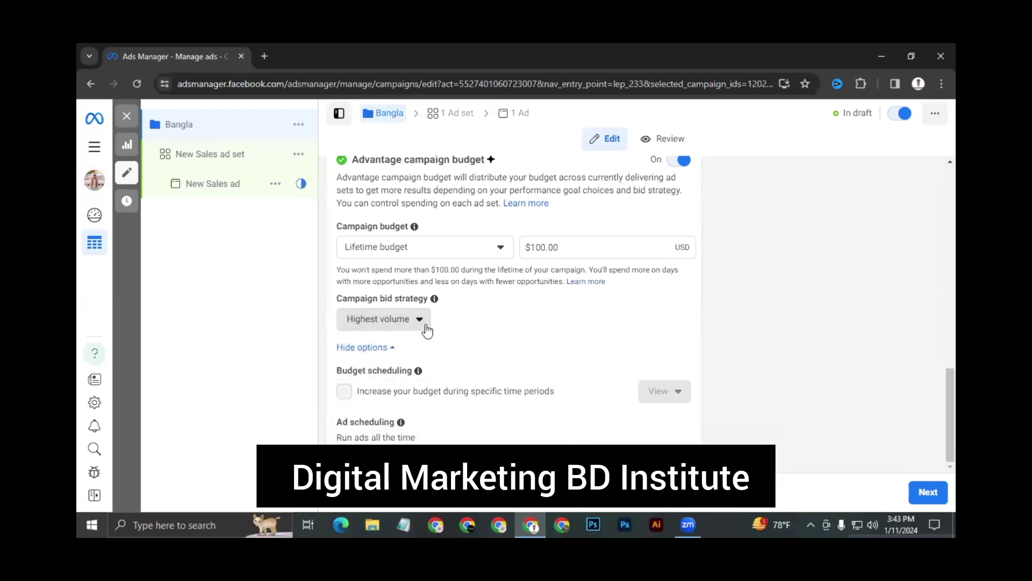
Set the campaign's ad scheduling to run ads on a schedule and continue to the ad set settings.
click(375, 346)
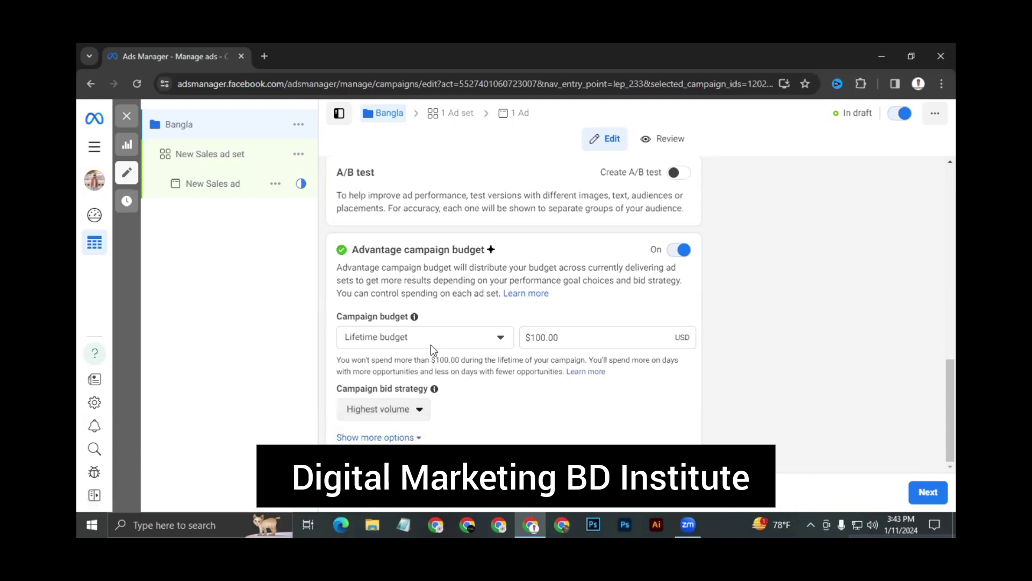
click(365, 437)
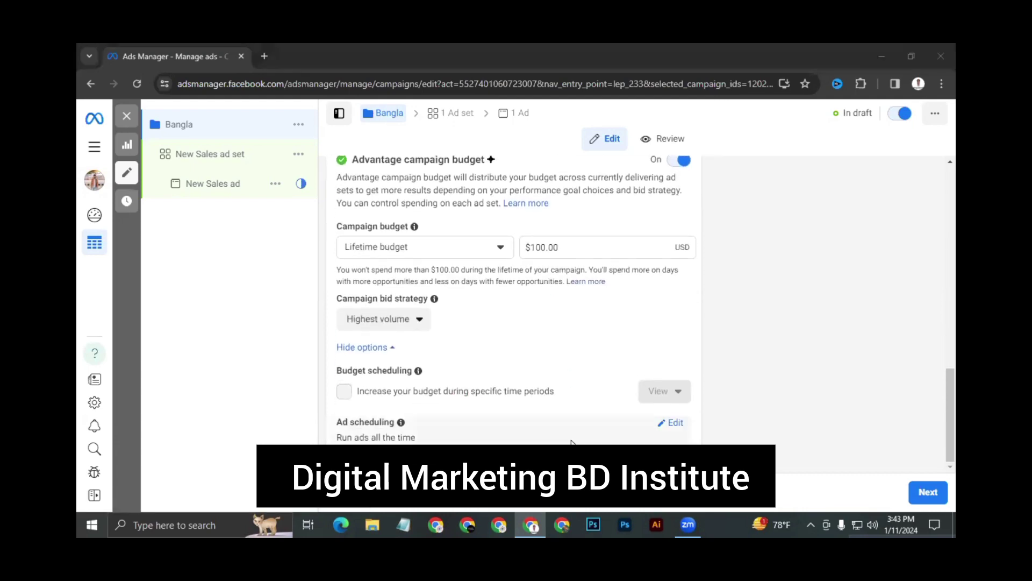
click(673, 423)
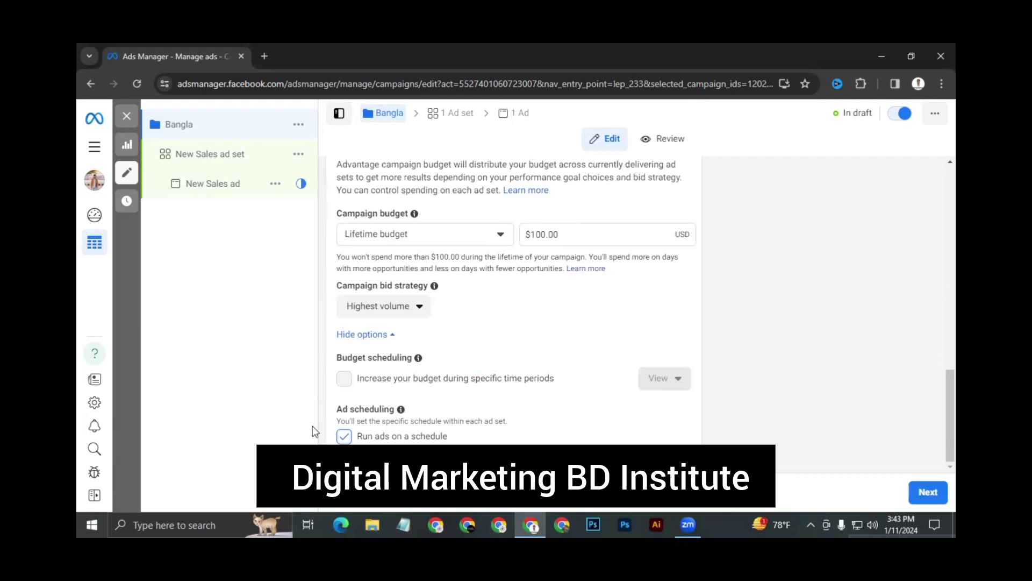
click(923, 492)
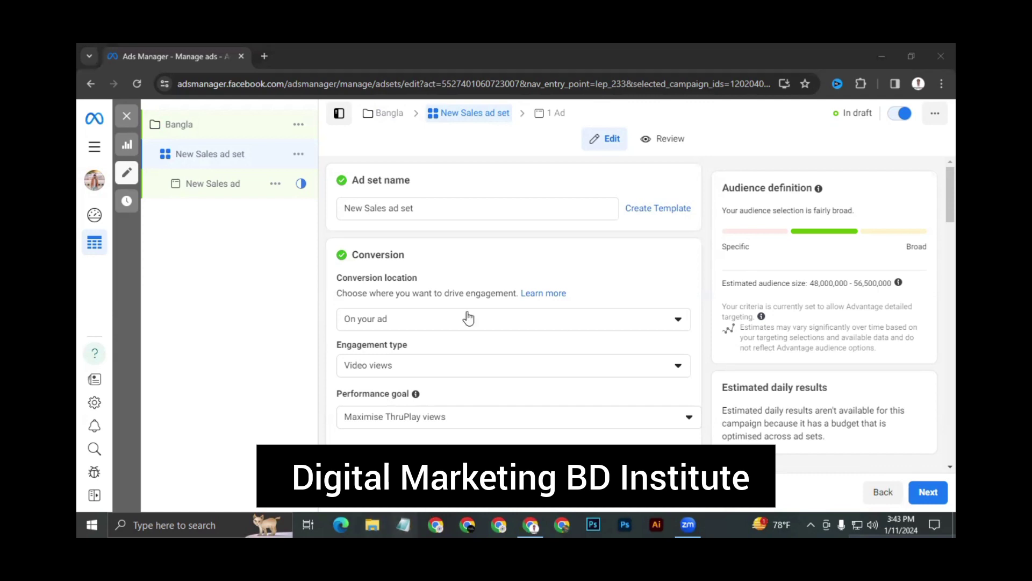
click(346, 183)
drag(347, 182, 432, 187)
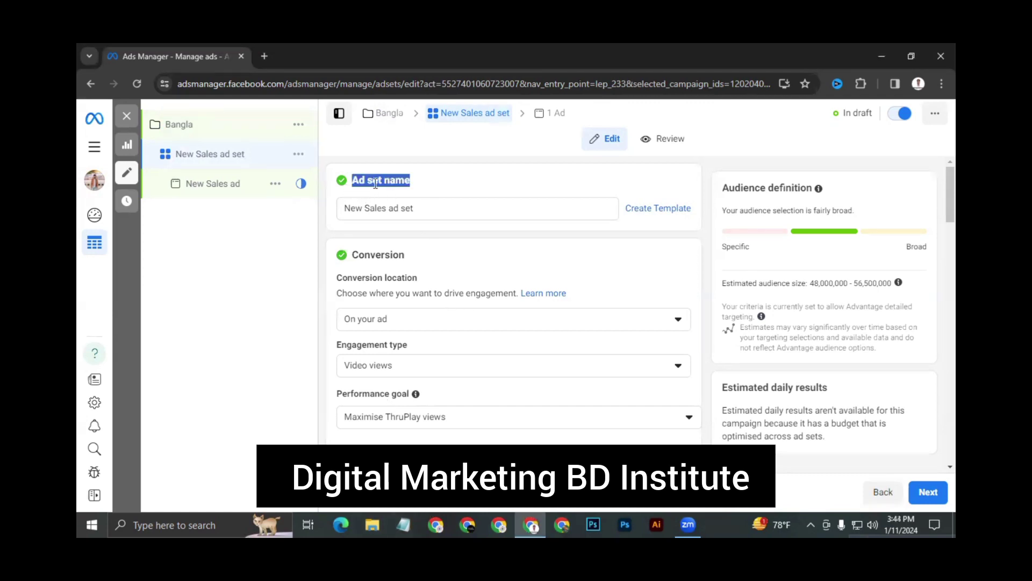
triple_click(376, 182)
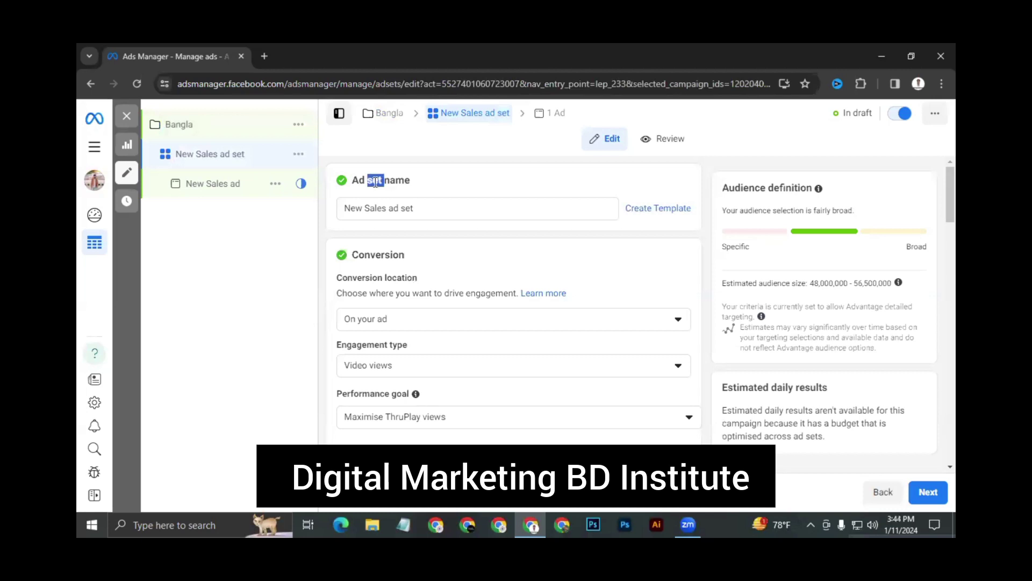
triple_click(449, 209)
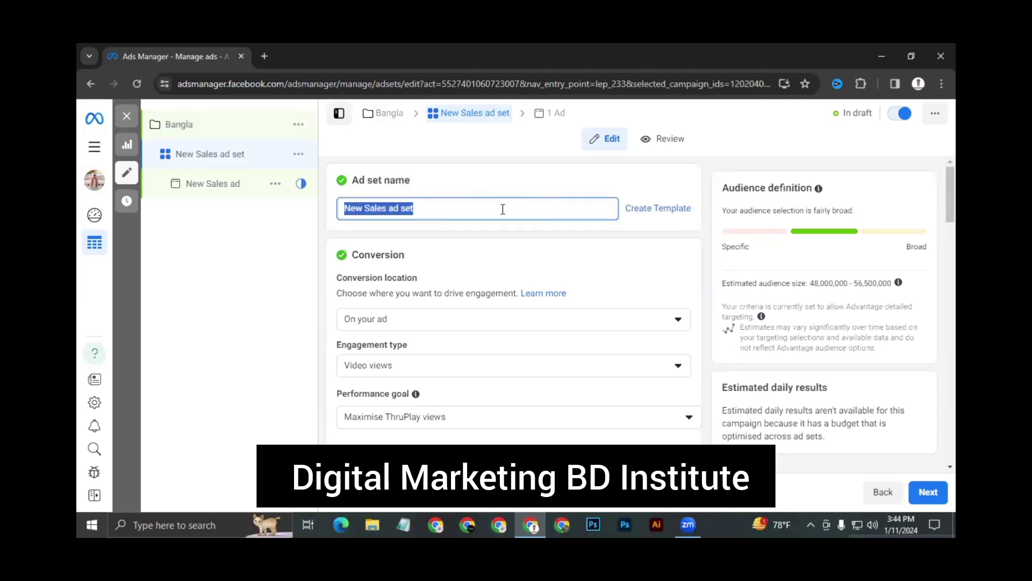
click(512, 240)
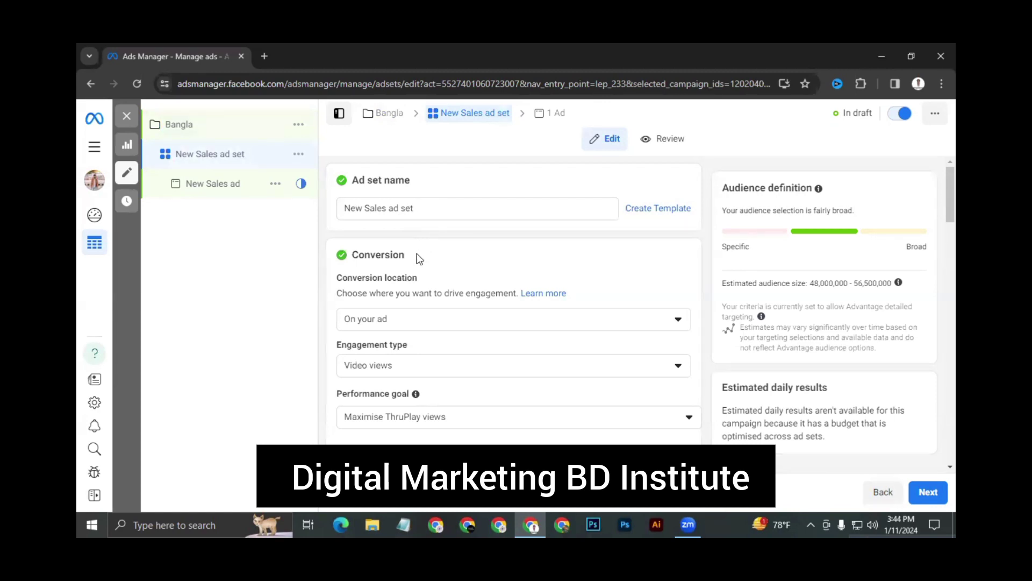
Review the conversion location choices and set the ad set's conversion location to Messaging apps.
scroll(387, 277, down, 1)
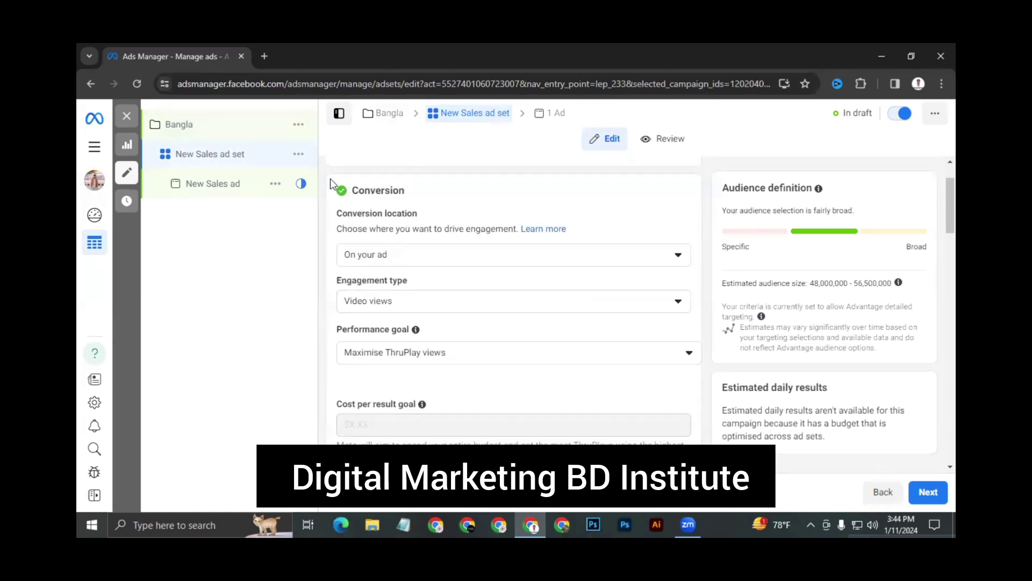
drag(348, 189, 405, 191)
click(376, 259)
click(430, 264)
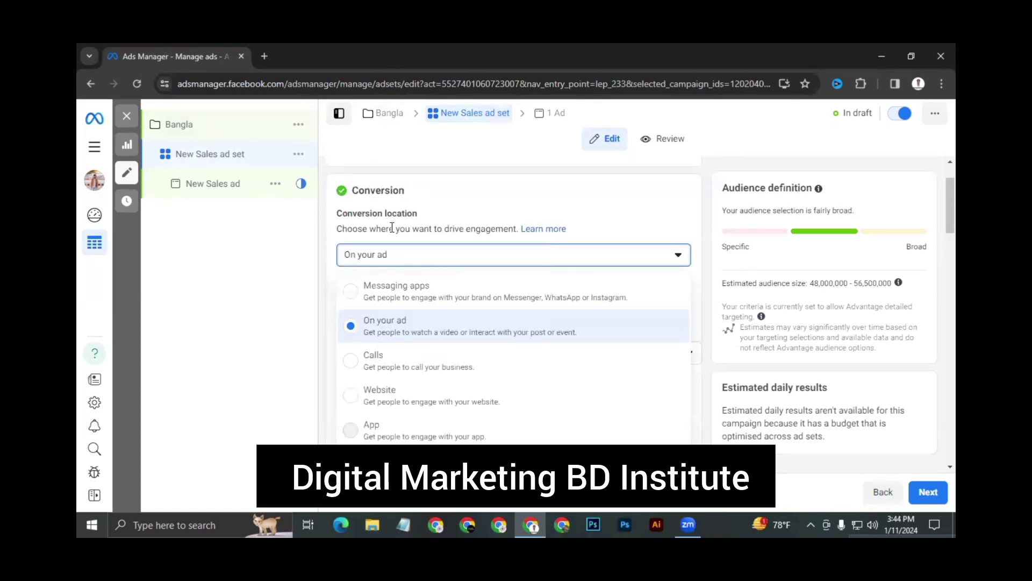
scroll(492, 308, down, 1)
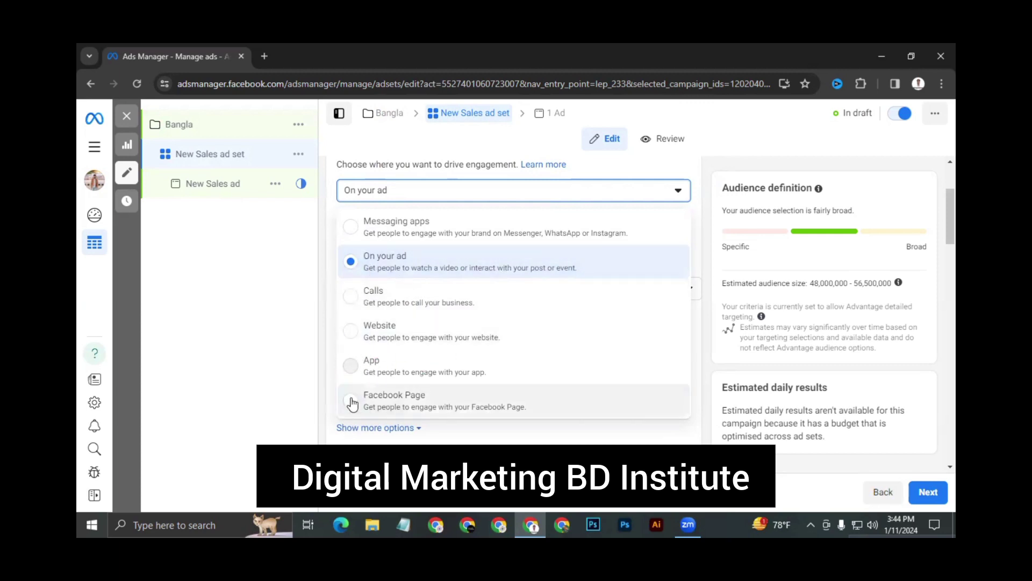
scroll(417, 398, down, 1)
scroll(430, 279, up, 1)
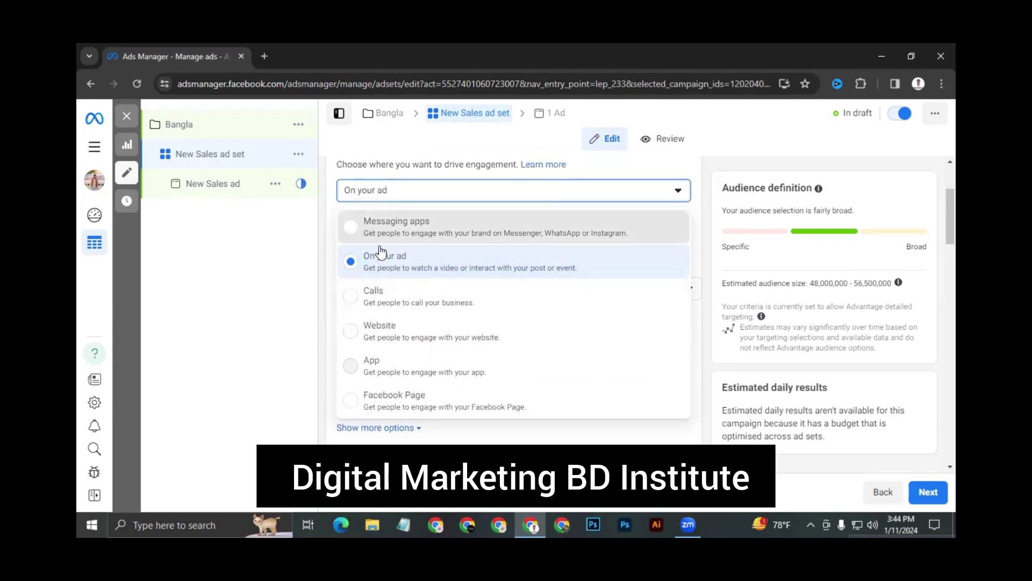
click(381, 244)
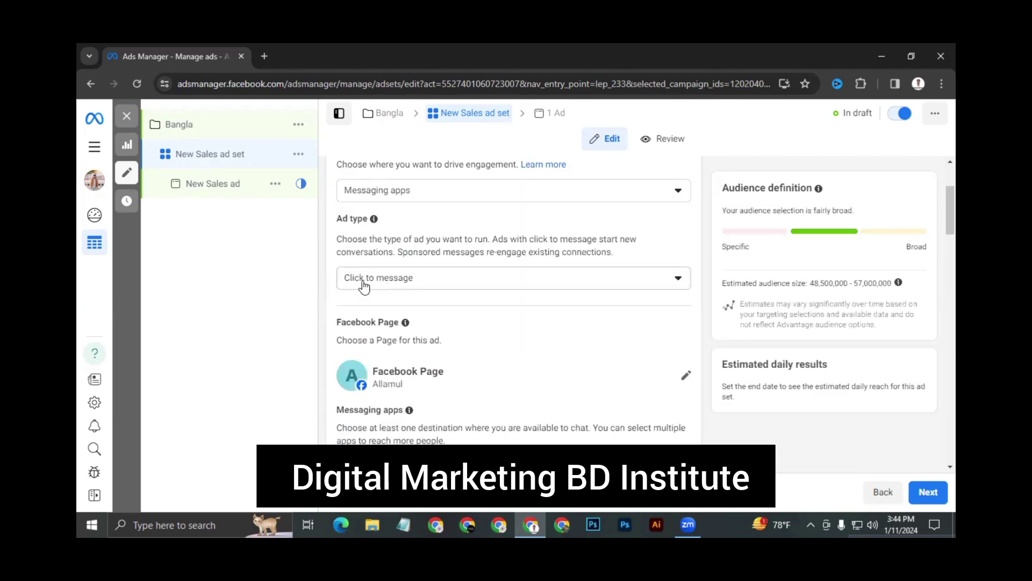
Set the ad type for the messaging apps conversion to Sponsored message.
click(428, 288)
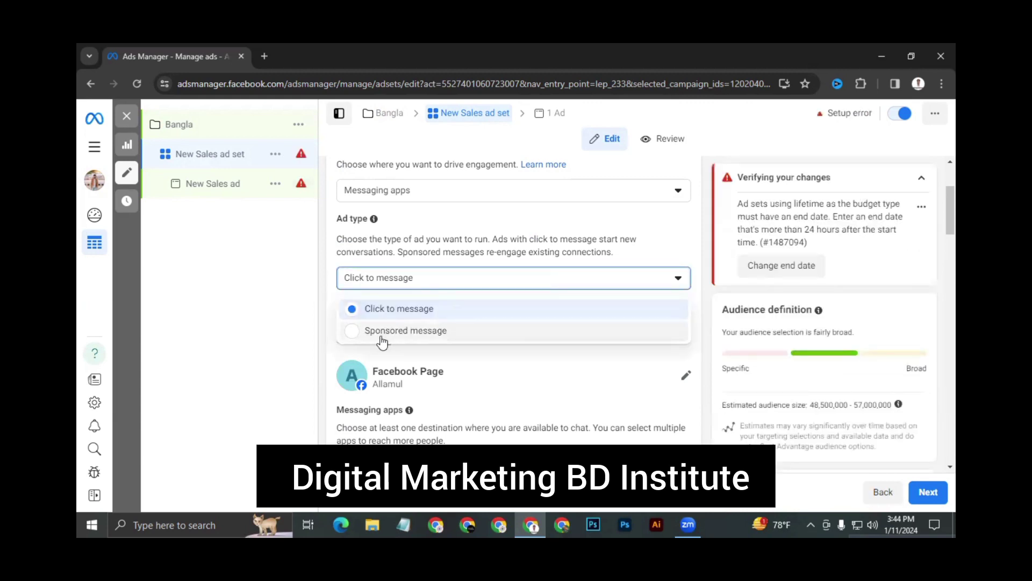
drag(385, 331, 409, 331)
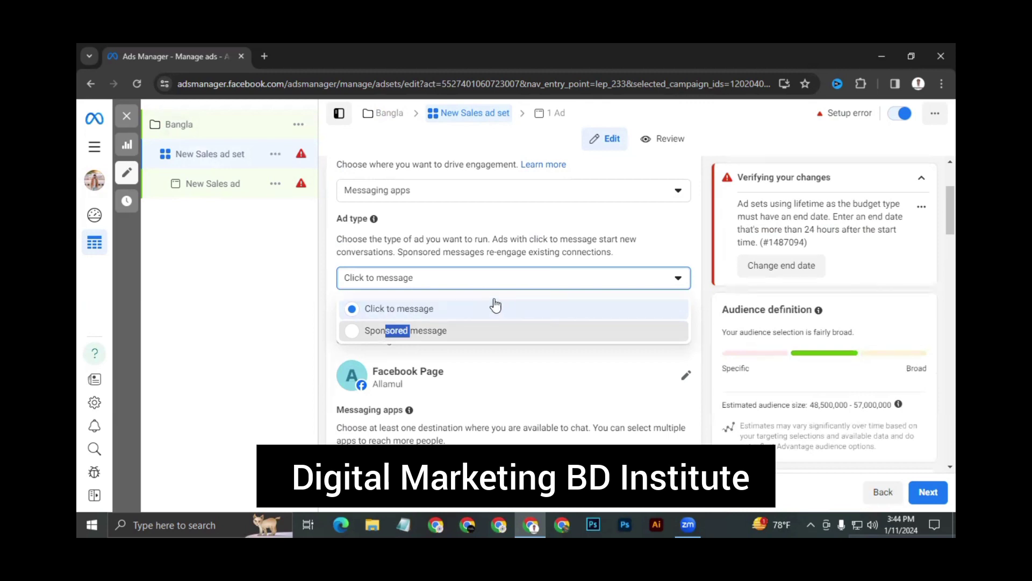
click(598, 380)
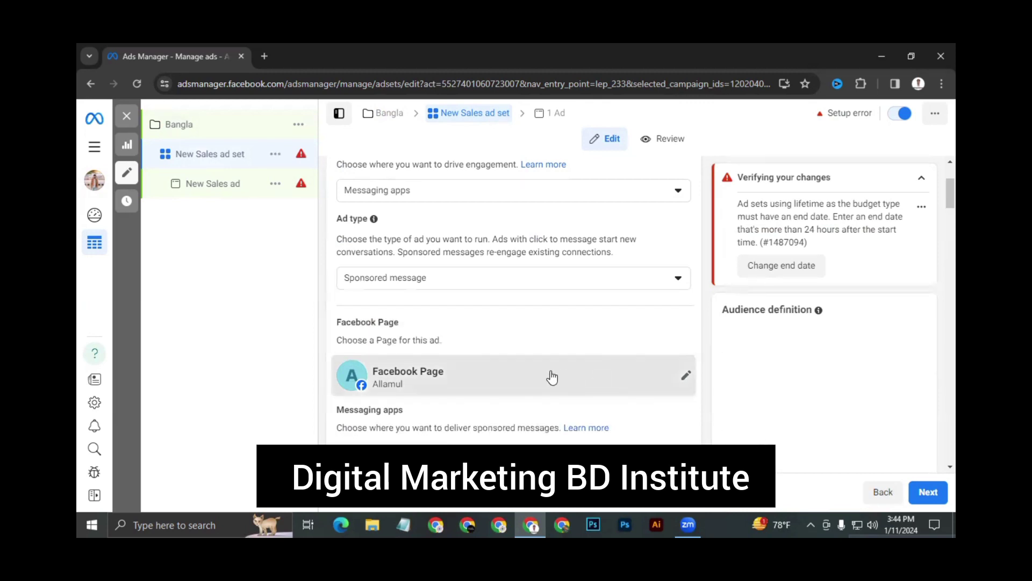
Search the available Facebook Pages for "shop" and choose Shop BD as the Page for this ad.
click(475, 369)
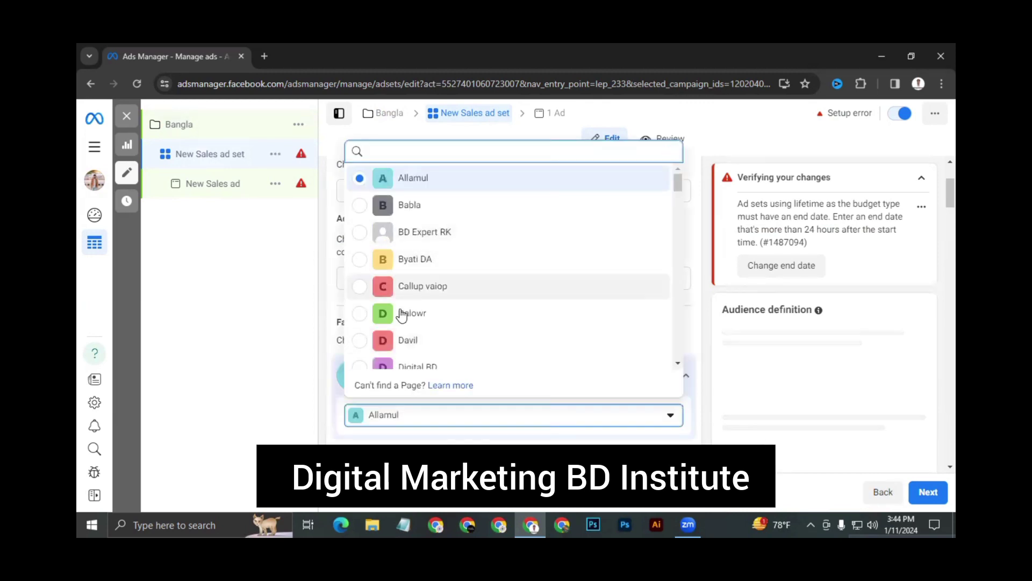
scroll(411, 304, down, 4)
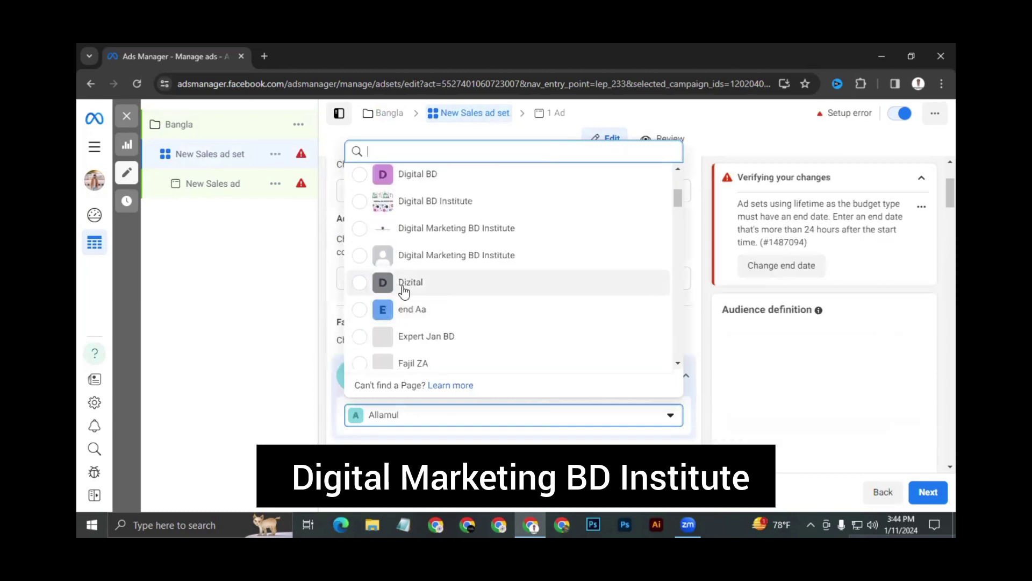
scroll(398, 303, down, 3)
scroll(391, 302, down, 8)
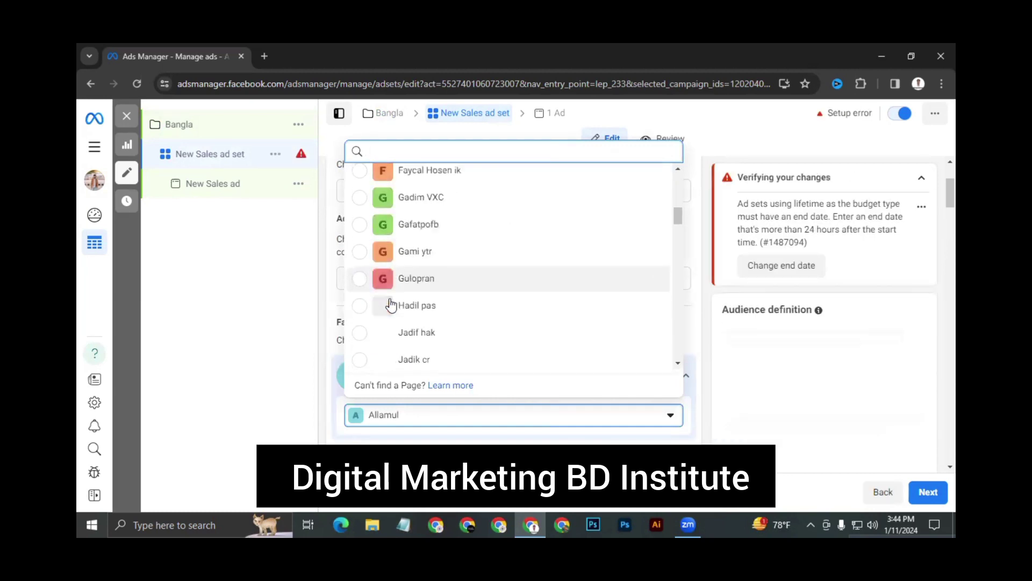
scroll(391, 259, up, 10)
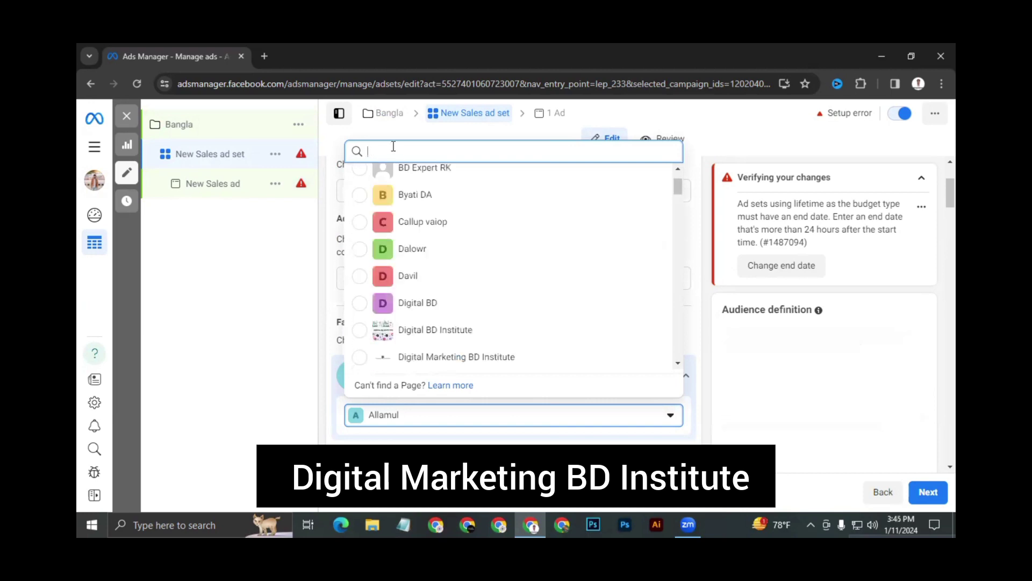
text(spo)
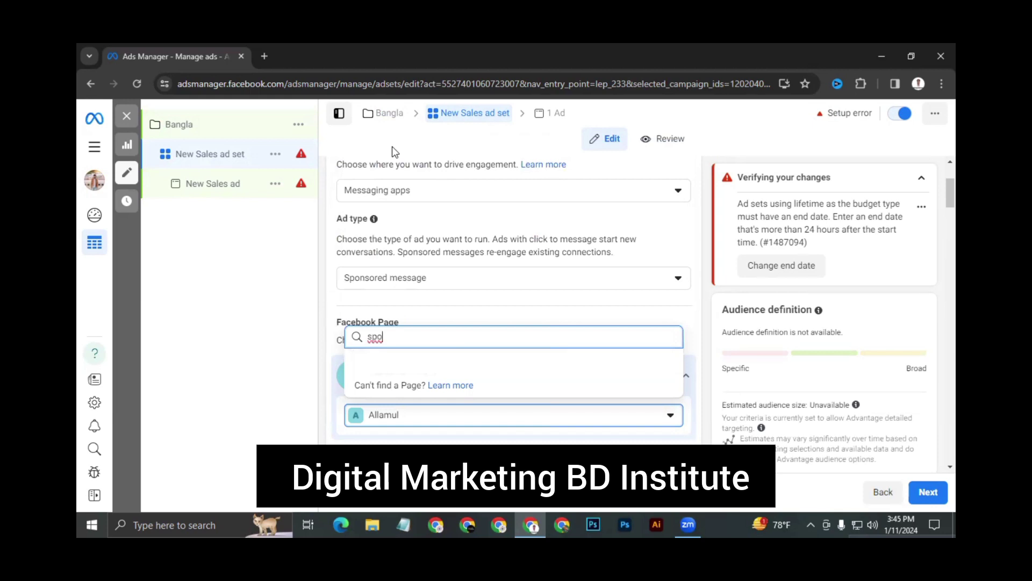
key(BackSpace)
key(BackSpace)
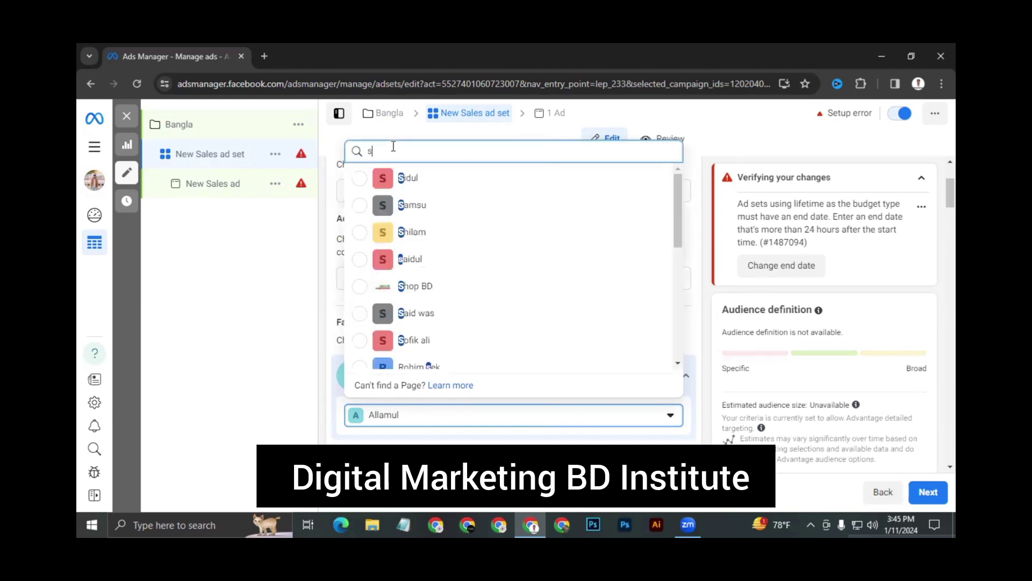
text(h)
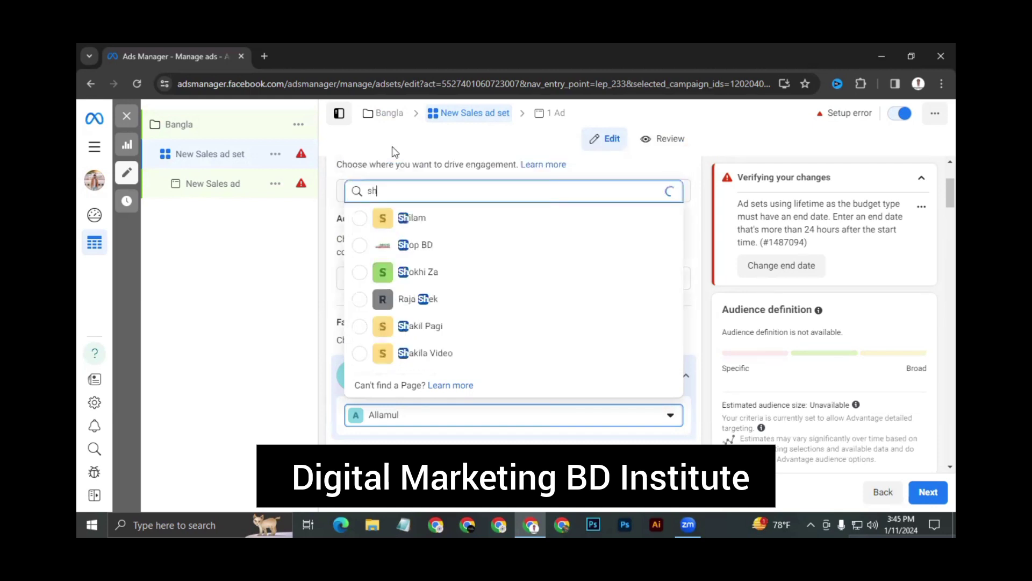
text(op)
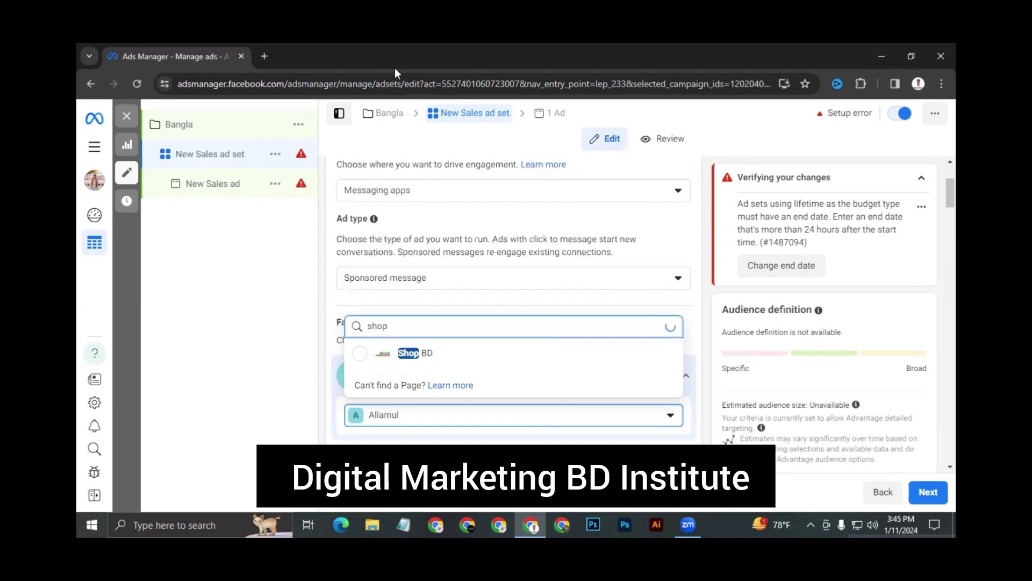
click(348, 358)
Review the ad set's messaging app choices, performance goal and sponsored message bid guidance, along with its conversion location and ad type.
scroll(376, 349, down, 2)
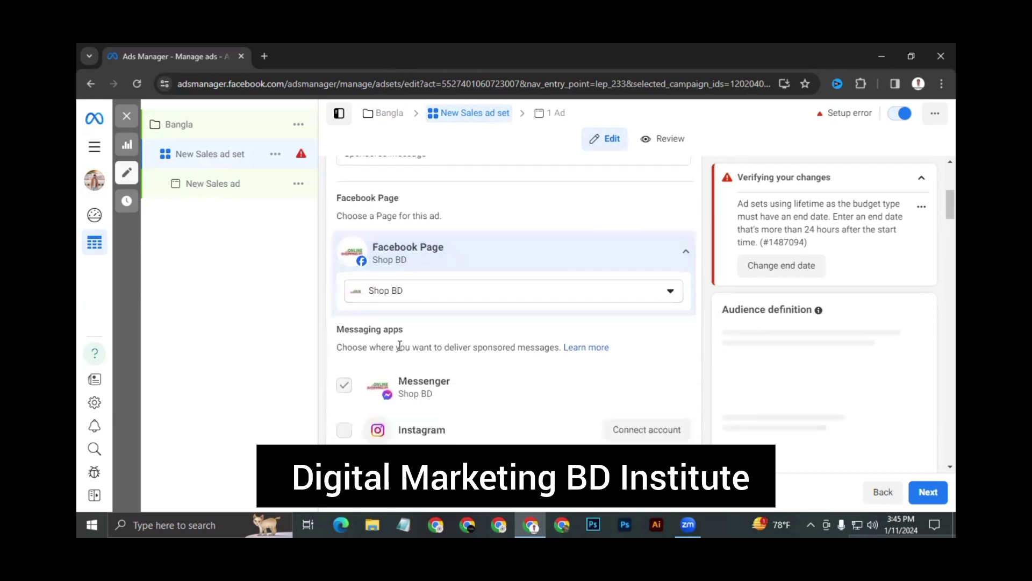
scroll(376, 336, down, 1)
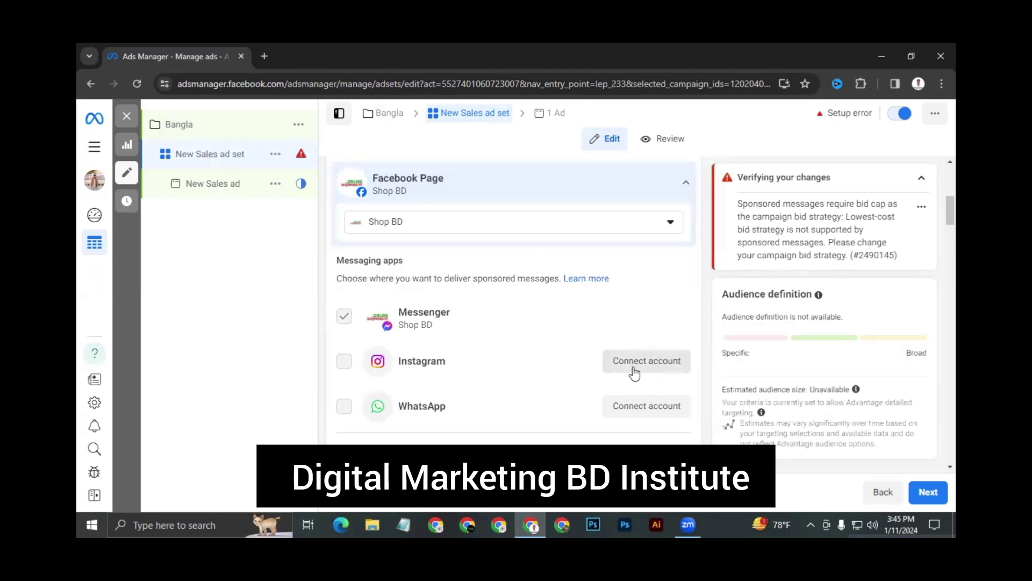
scroll(452, 302, down, 4)
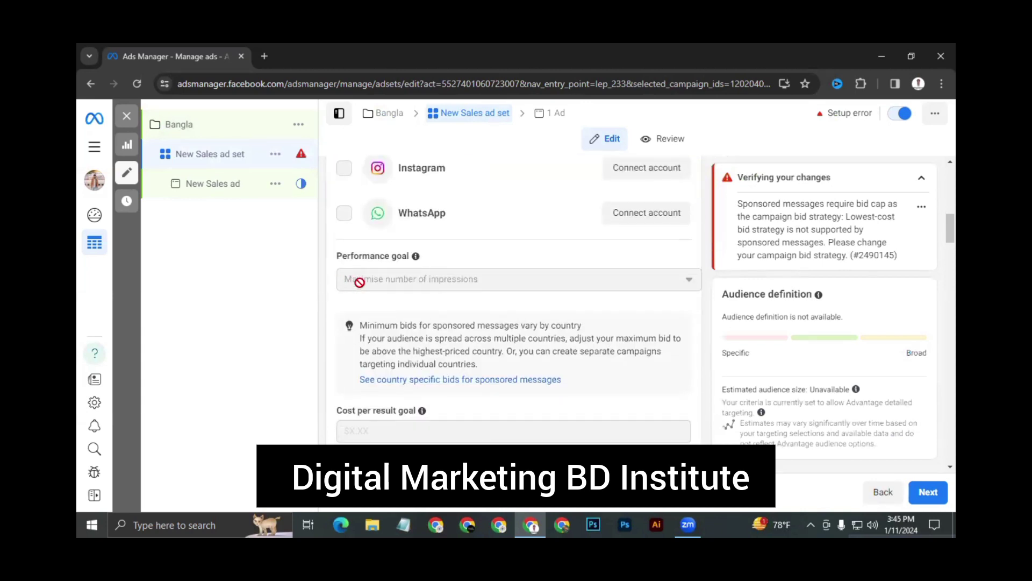
scroll(418, 244, up, 3)
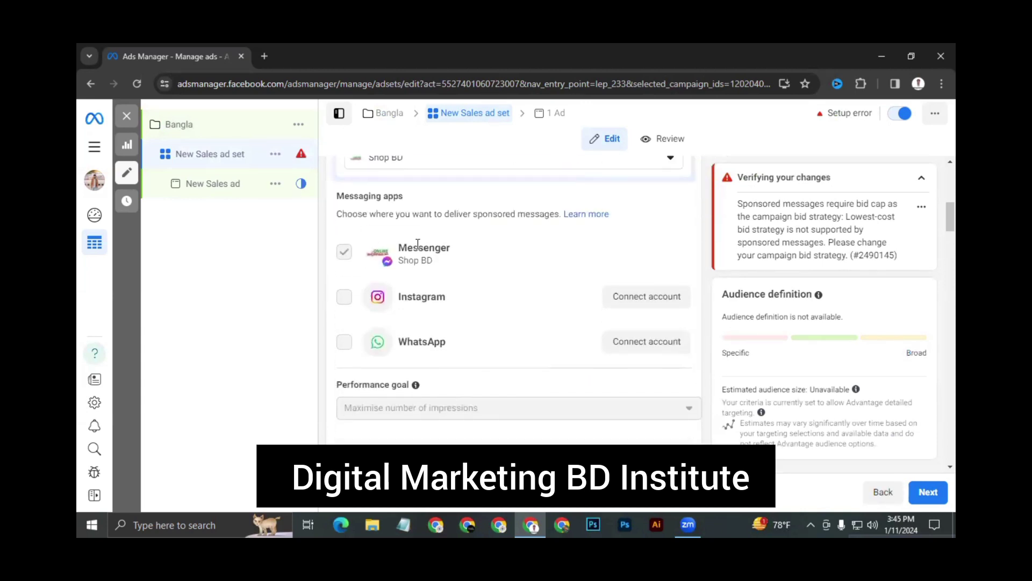
drag(359, 240, 438, 260)
click(438, 261)
scroll(486, 442, down, 3)
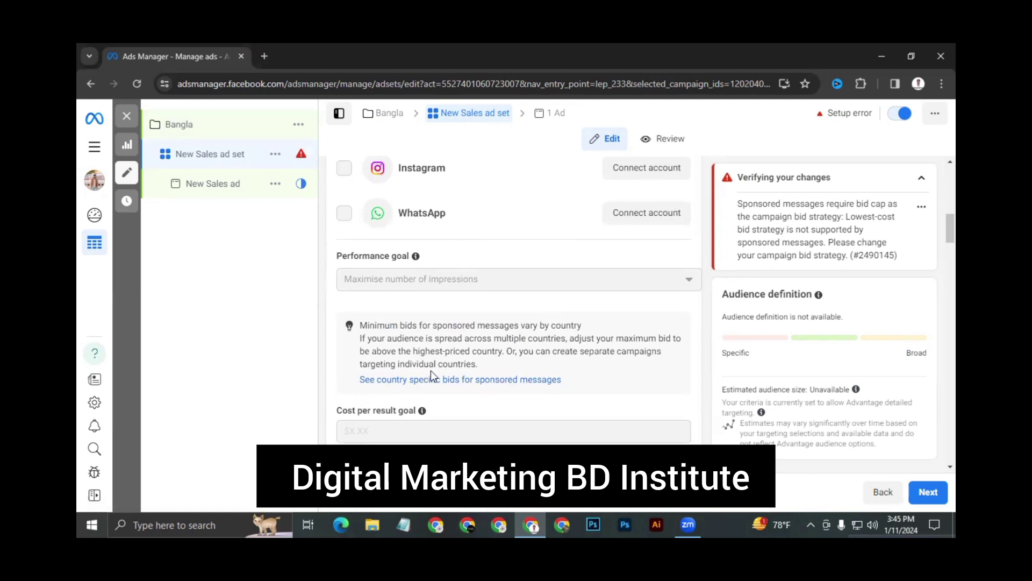
scroll(431, 375, up, 3)
scroll(429, 365, up, 6)
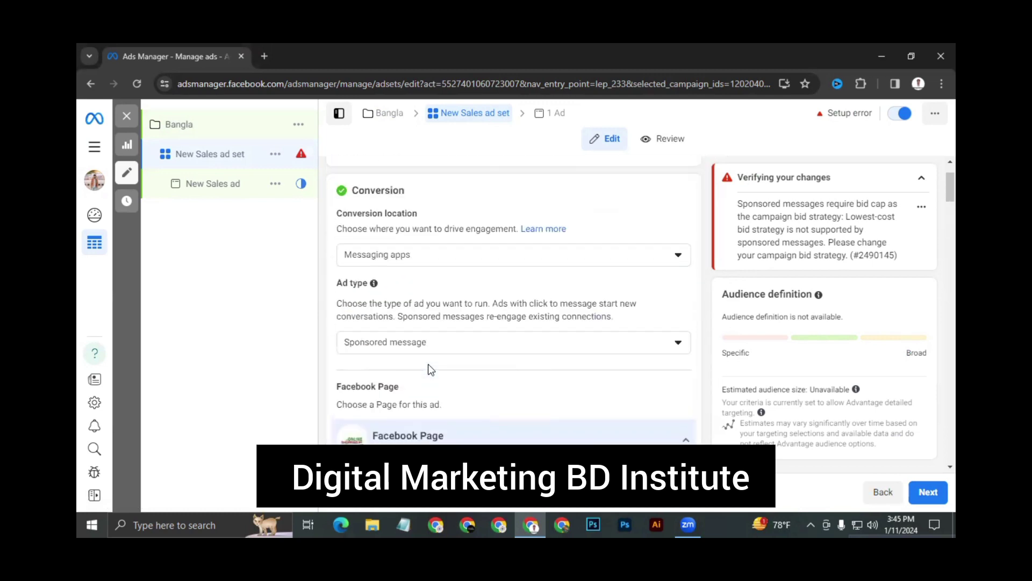
scroll(428, 364, up, 2)
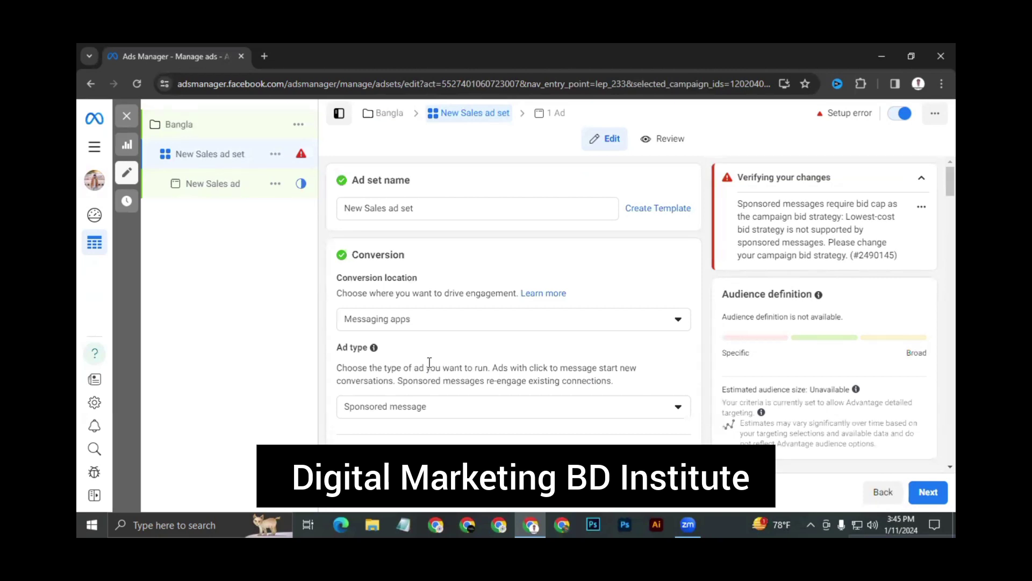
scroll(430, 362, down, 7)
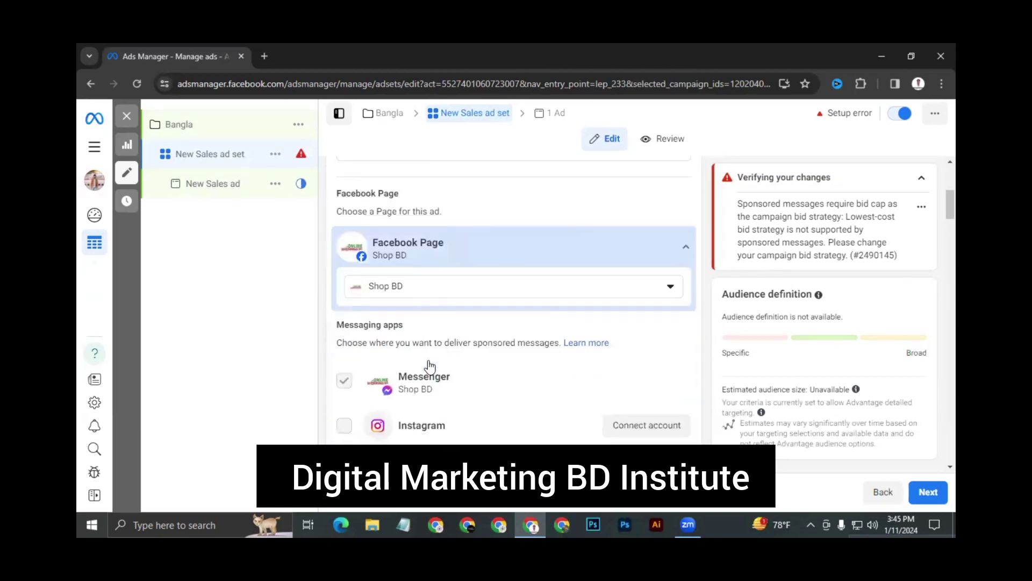
Examine the cost per result goal and expand the conversion section's extra options to check when charges apply.
scroll(430, 366, down, 4)
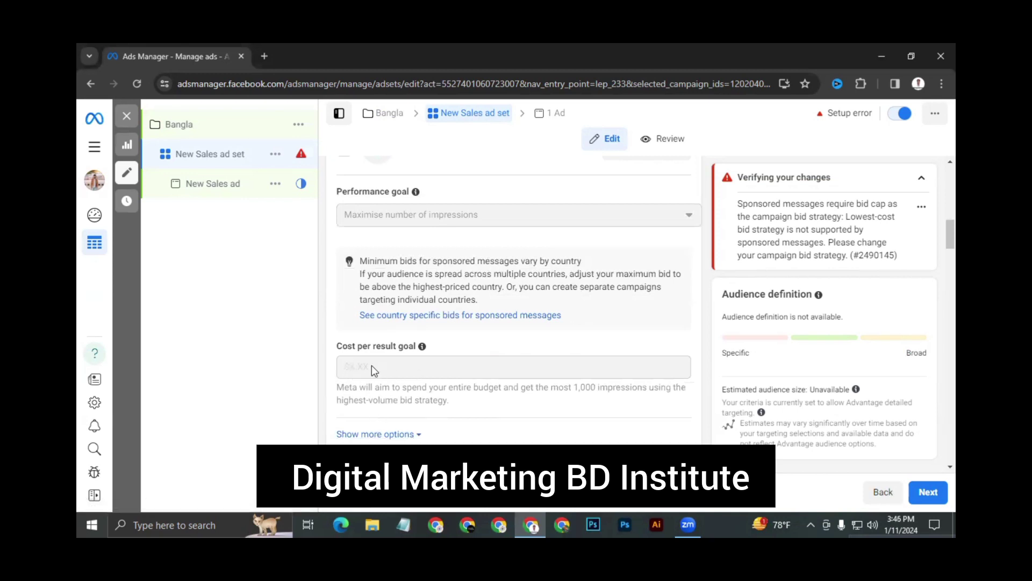
scroll(416, 362, down, 1)
drag(342, 303, 411, 304)
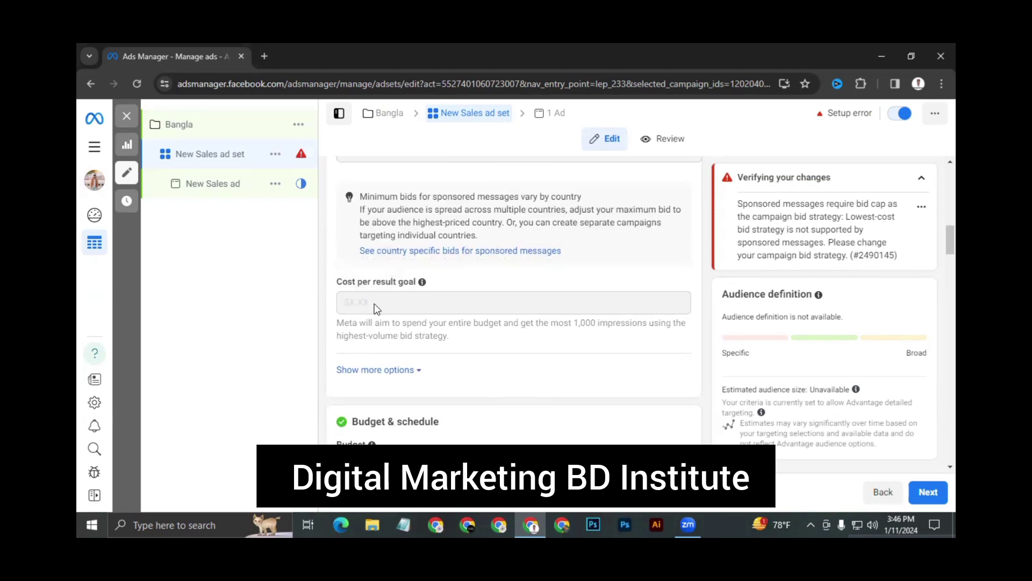
click(394, 371)
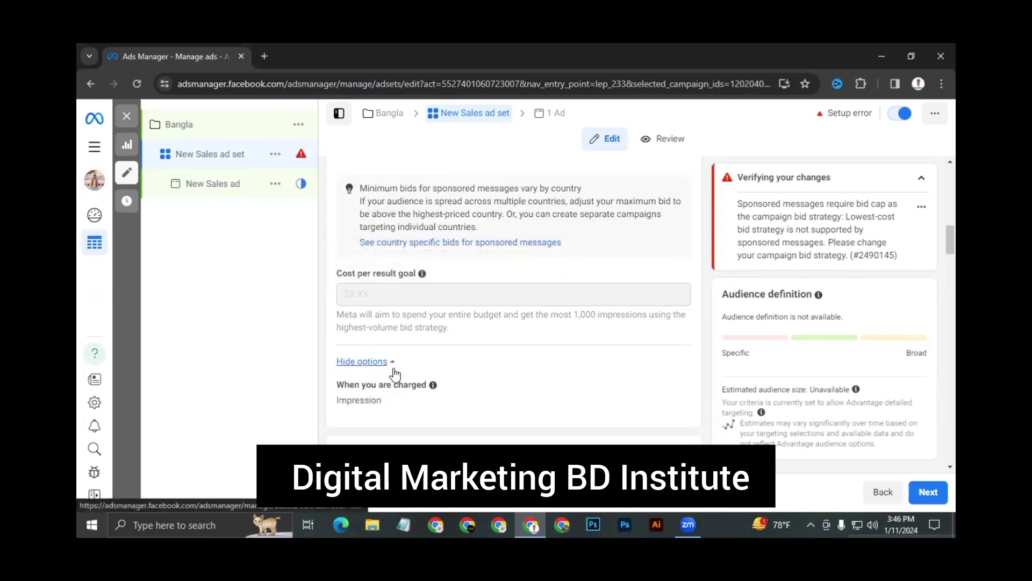
scroll(394, 372, down, 2)
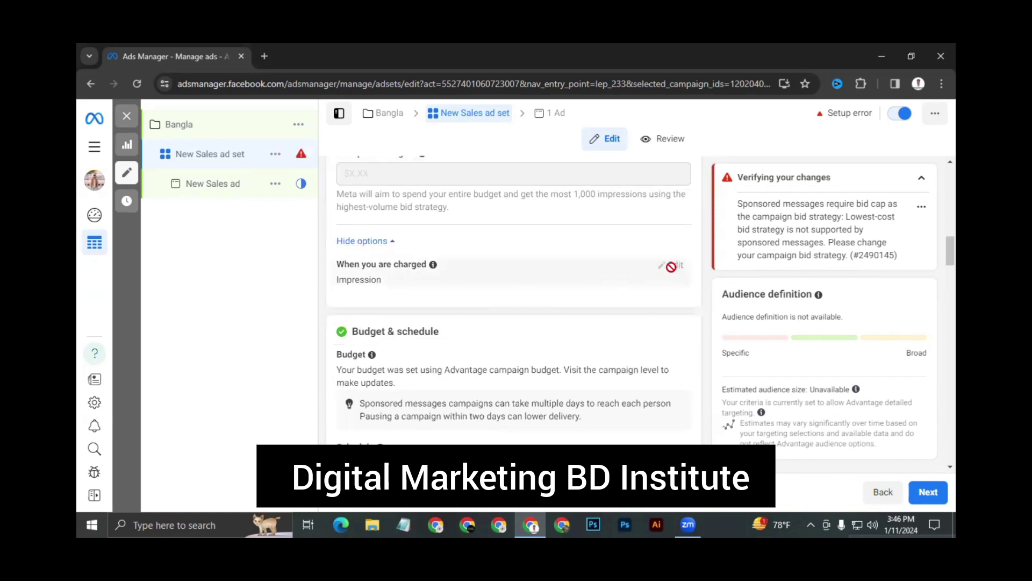
click(369, 248)
click(369, 251)
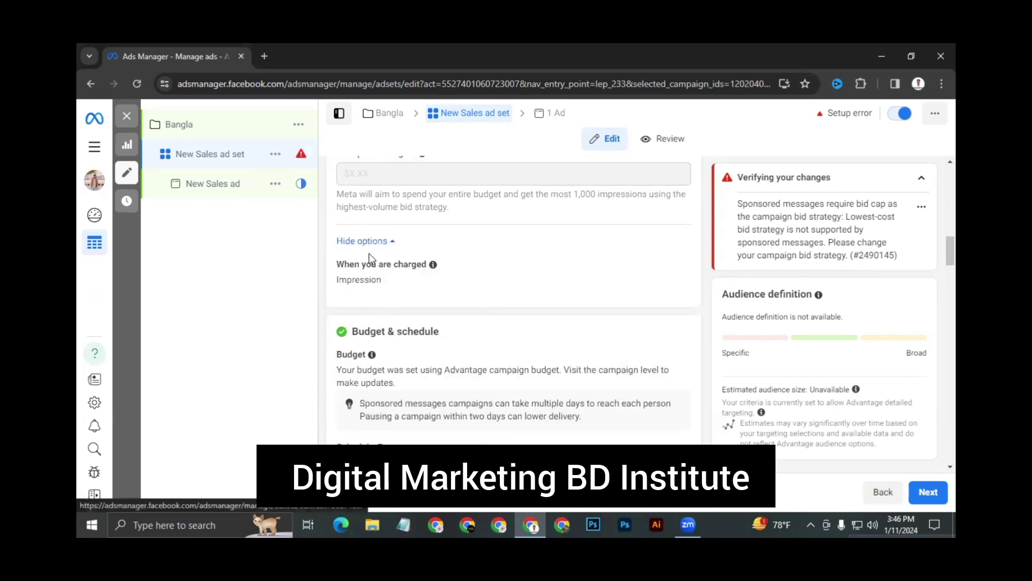
Set the ad set's schedule start date to 18/1/2024 in the Budget & schedule section.
scroll(368, 253, down, 2)
drag(360, 227, 353, 226)
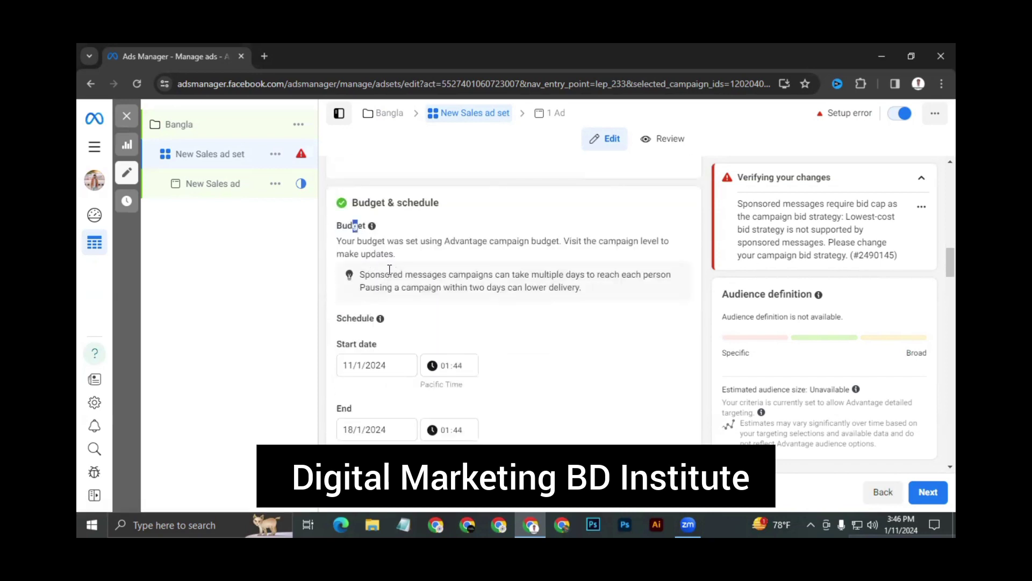
scroll(409, 331, down, 1)
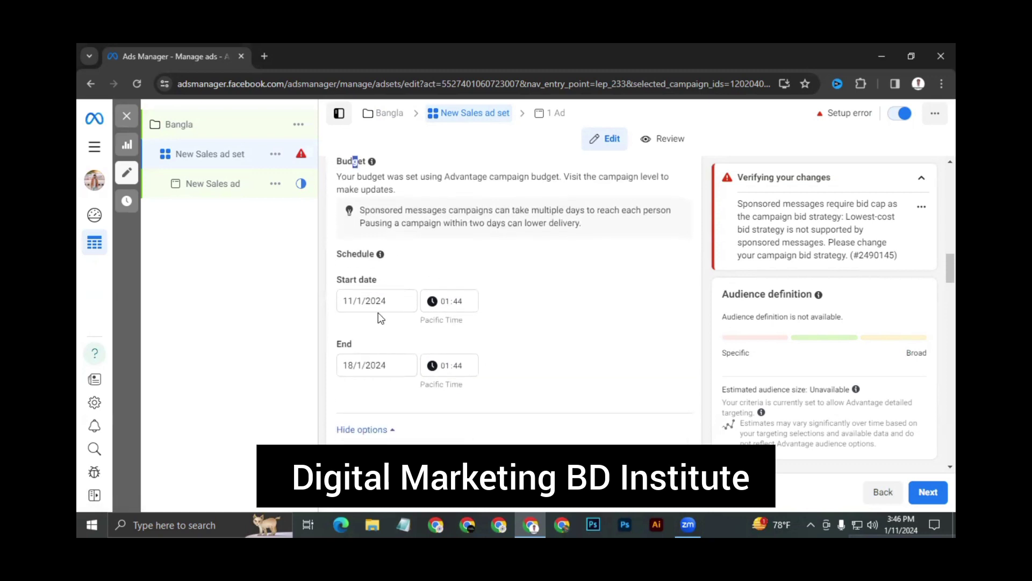
click(413, 305)
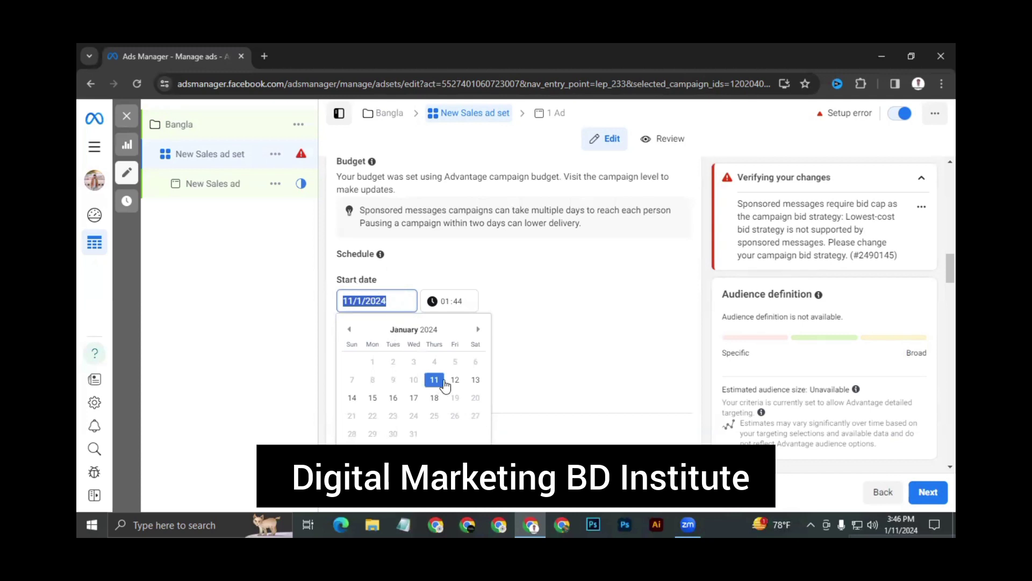
click(478, 329)
click(435, 398)
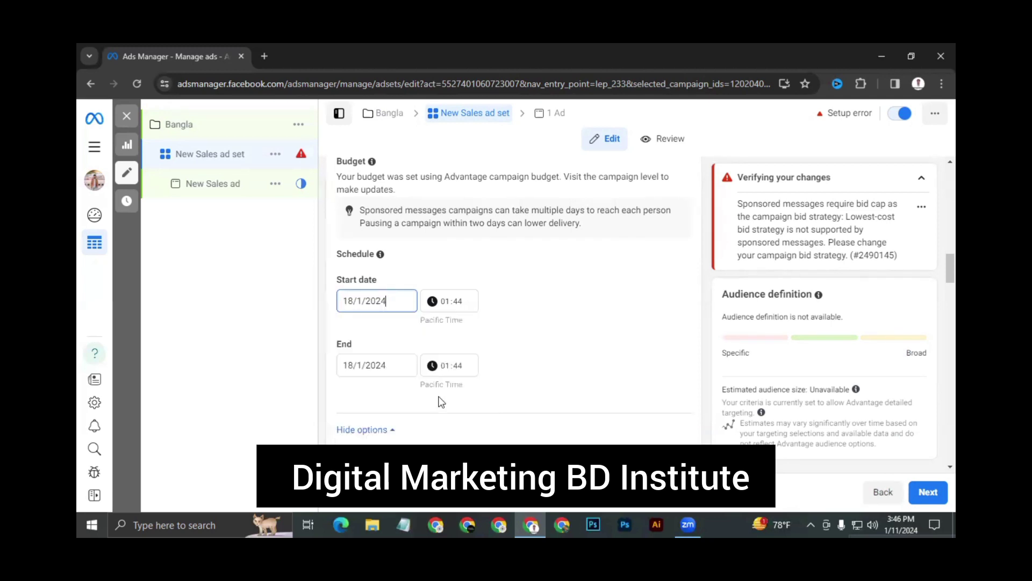
Set the ad set's schedule end date to 29/2/2024.
click(392, 364)
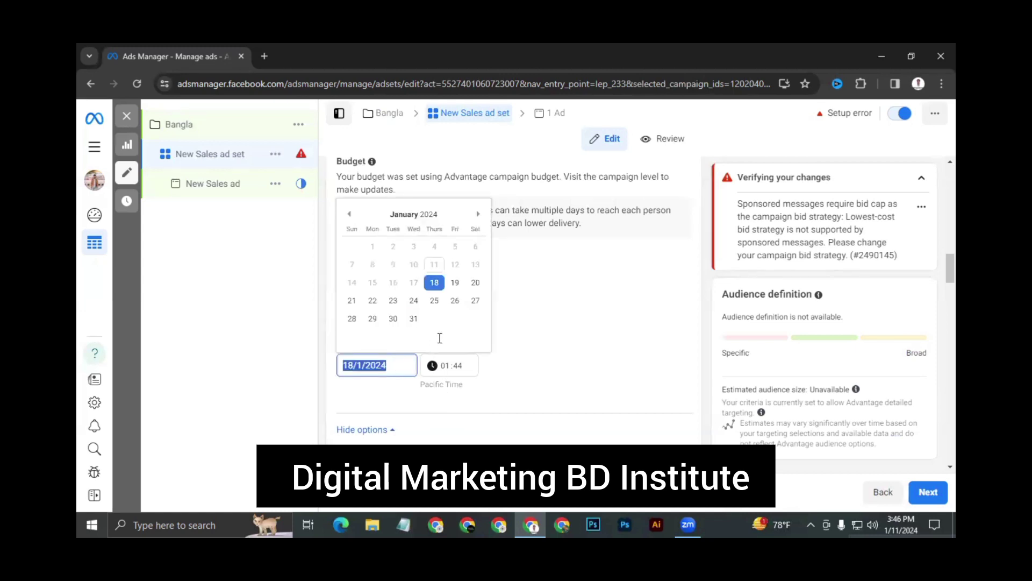
click(510, 312)
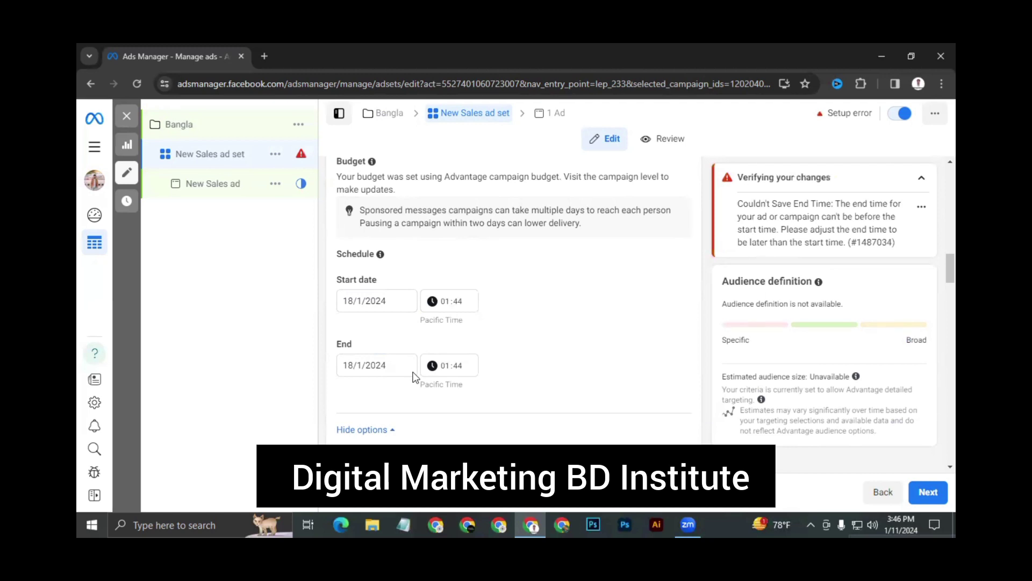
click(393, 367)
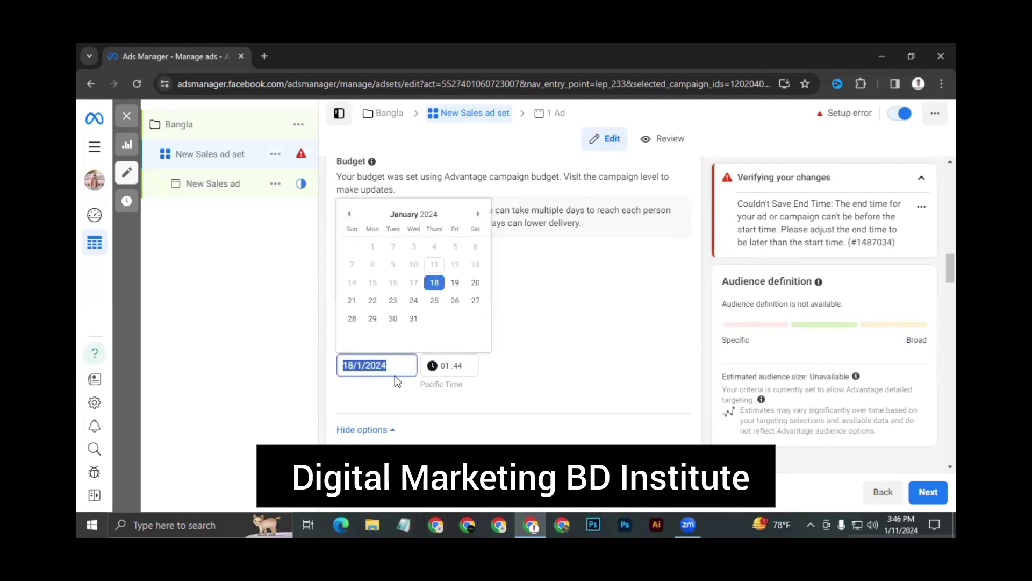
click(477, 215)
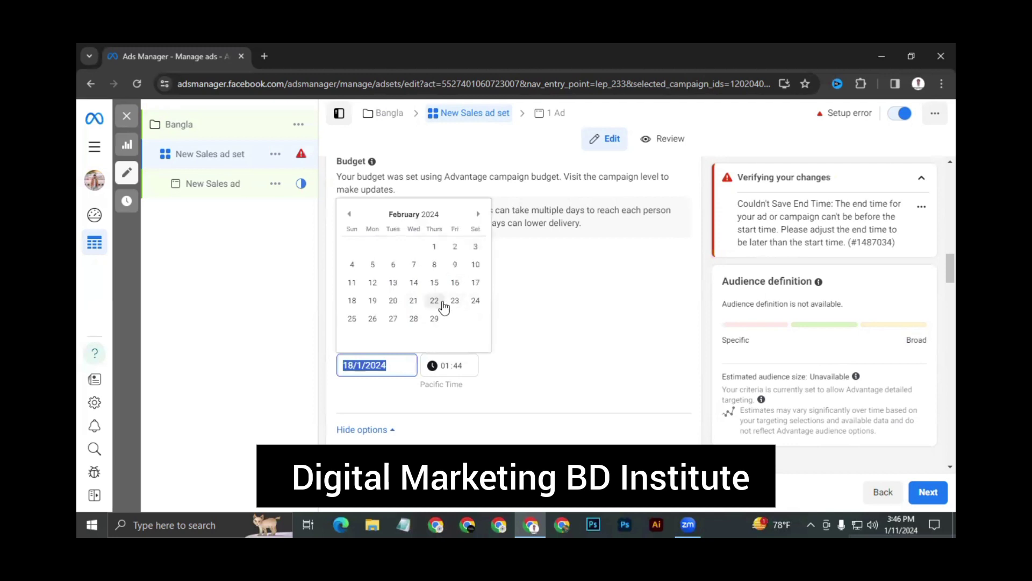
click(434, 320)
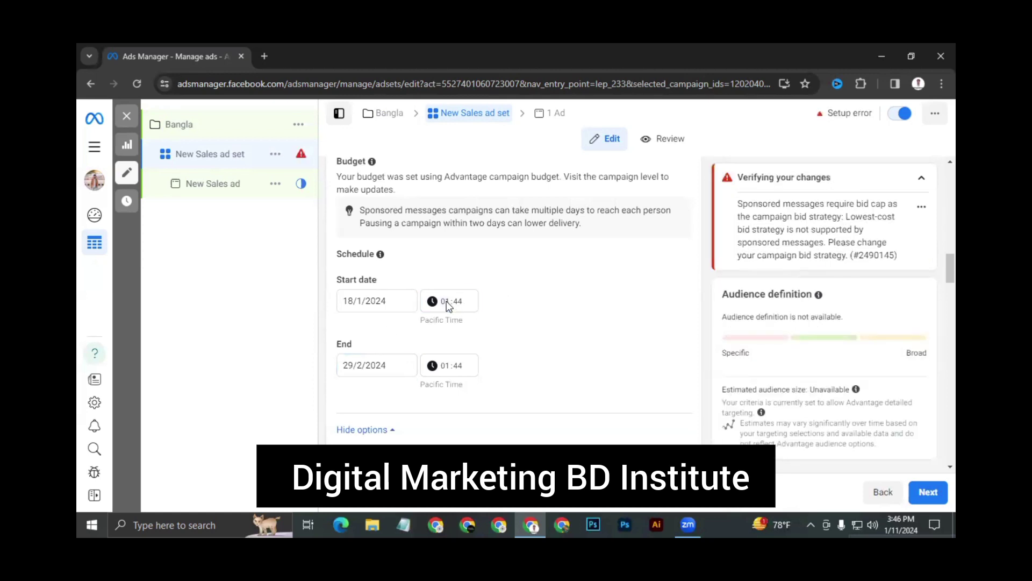
Set the ad set's start time to 02:44 and collapse the additional budget and schedule options.
click(449, 306)
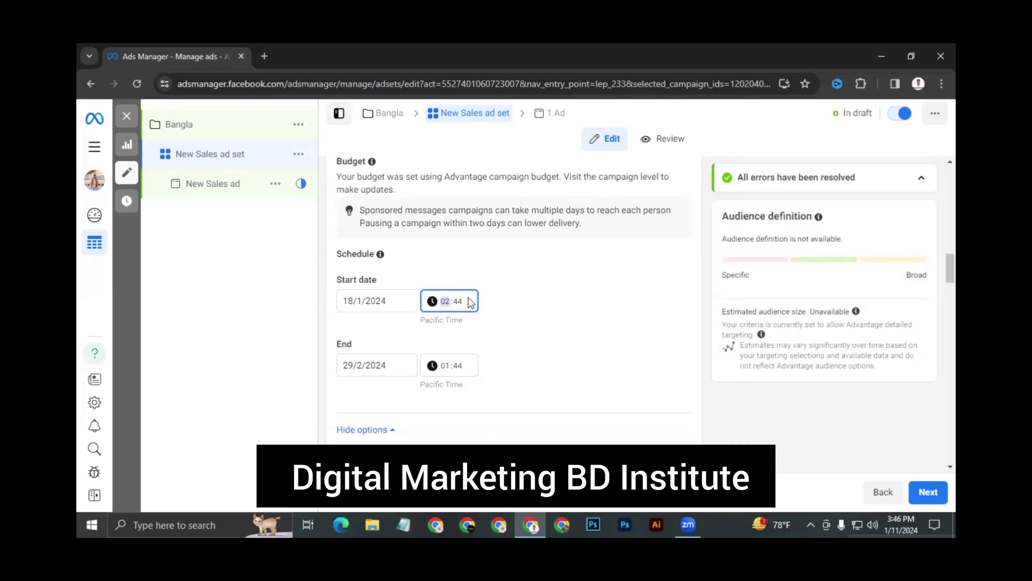
click(460, 300)
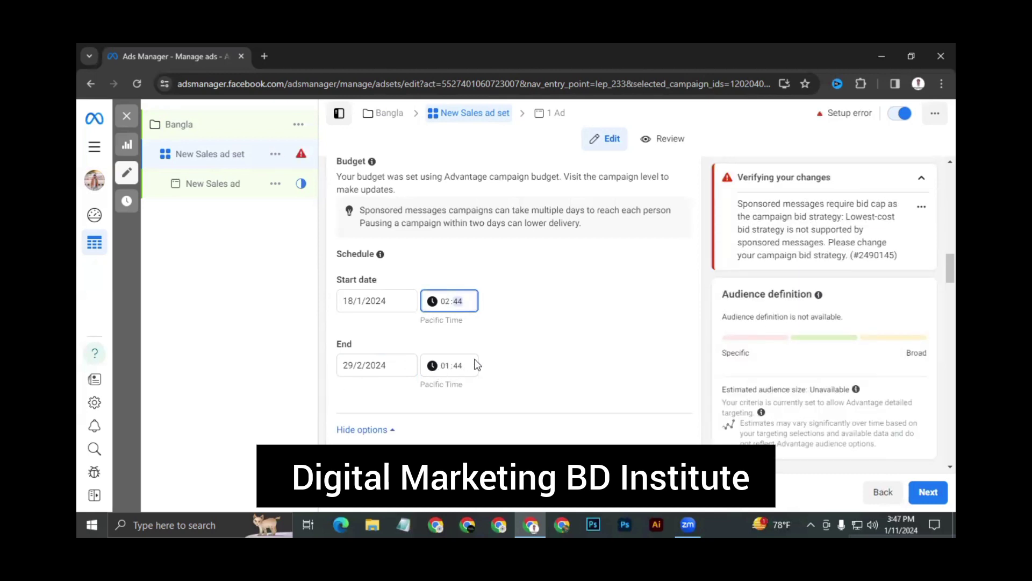
scroll(409, 365, down, 1)
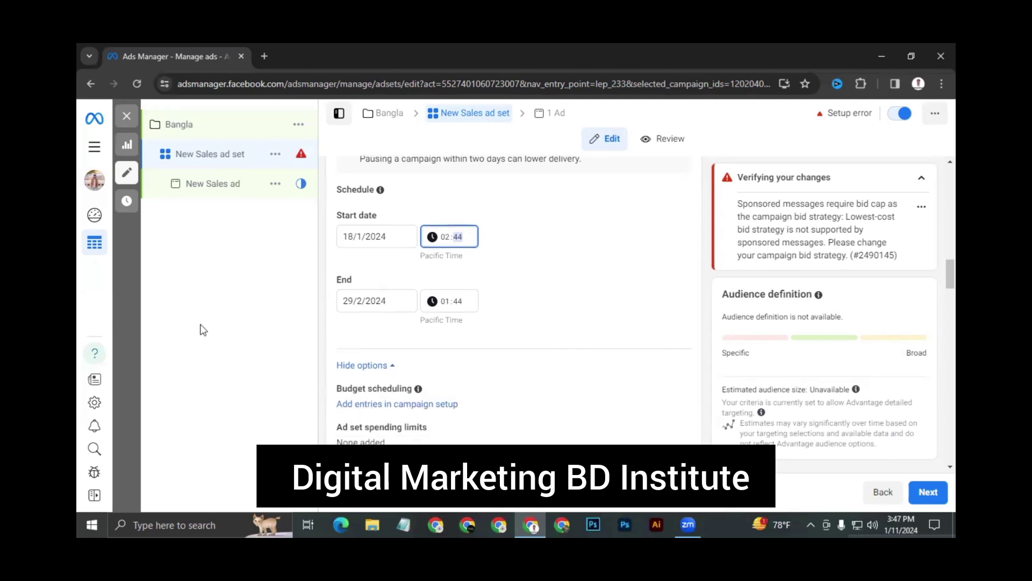
scroll(374, 357, down, 1)
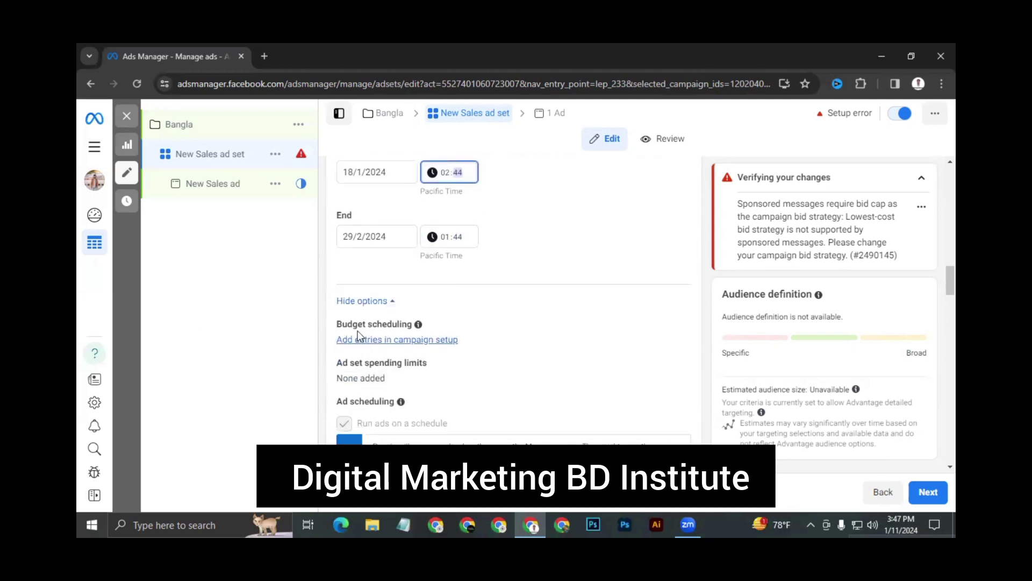
click(388, 301)
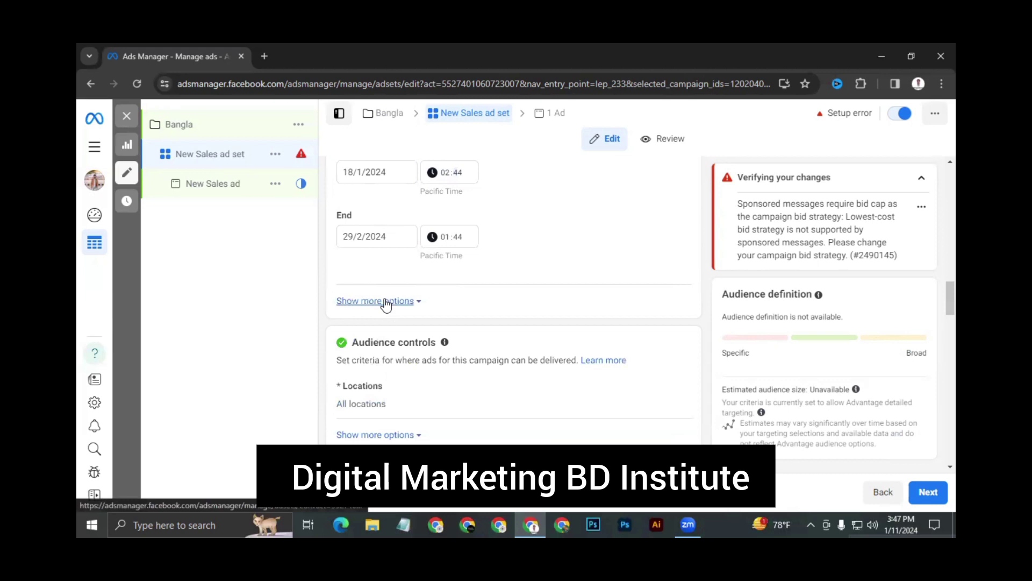
Show the additional budget and schedule options, check budget scheduling in the campaign setup, and return to the New Sales ad set.
click(386, 302)
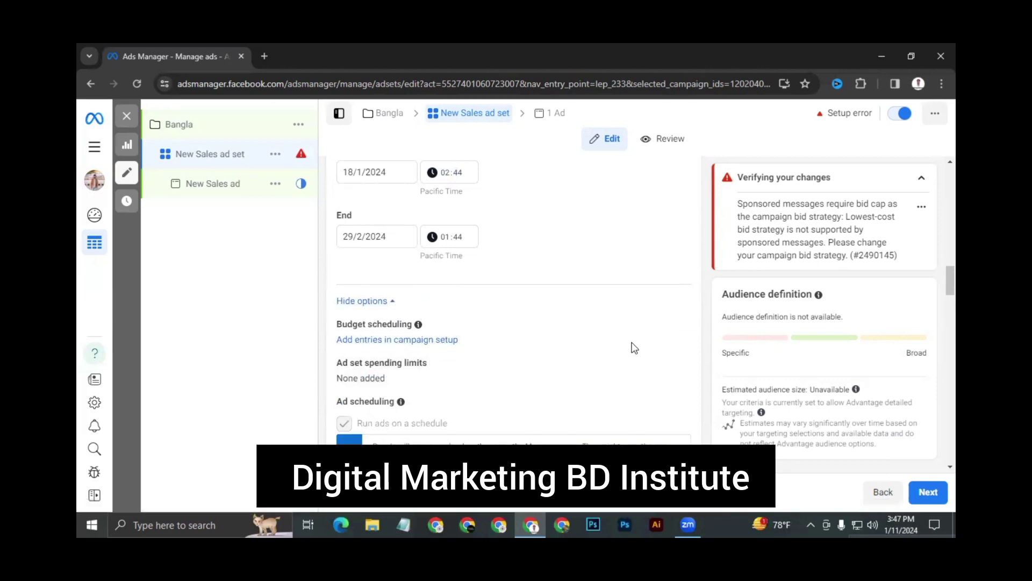
click(403, 340)
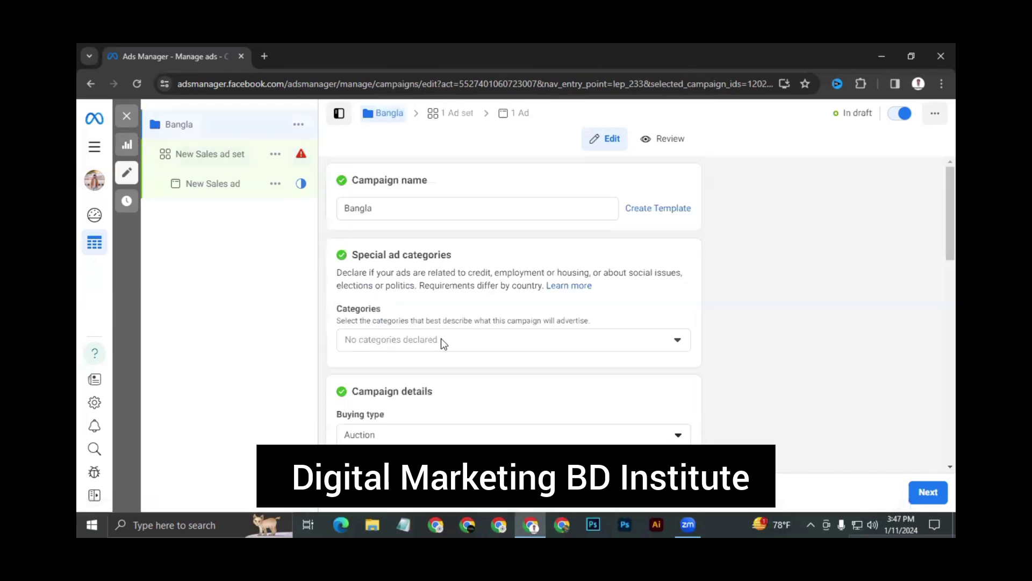
scroll(466, 303, down, 4)
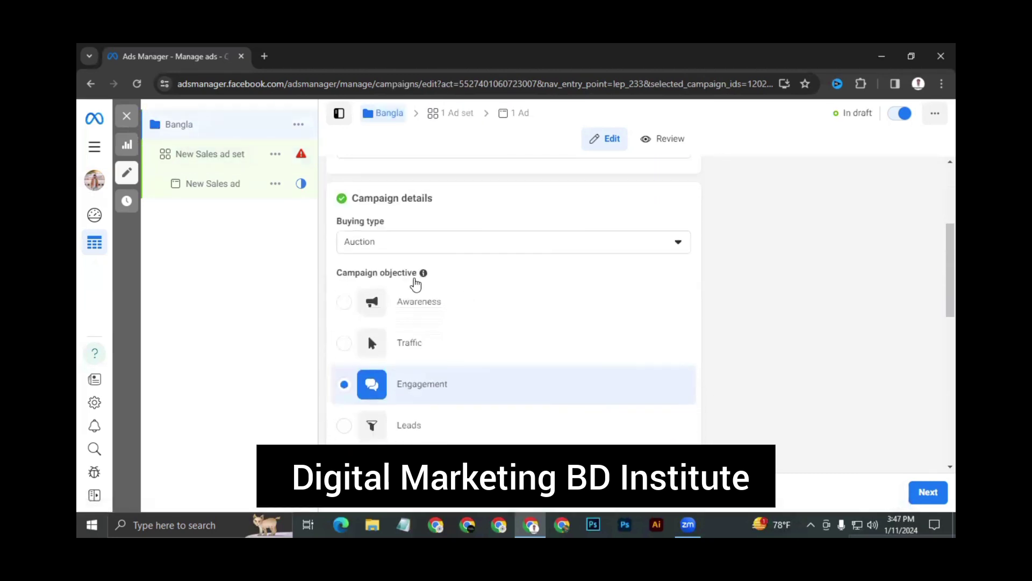
click(265, 156)
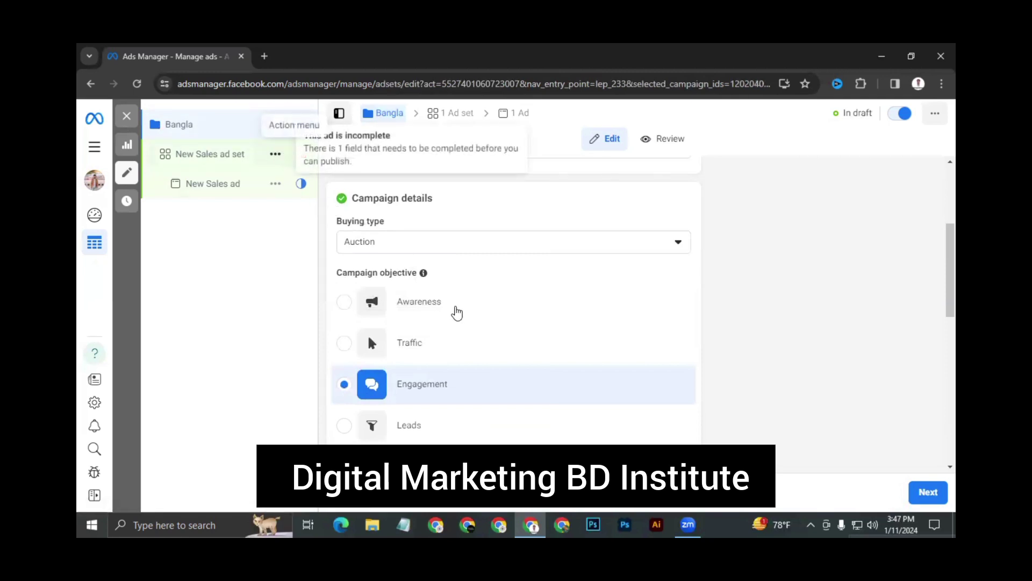
scroll(371, 307, down, 1)
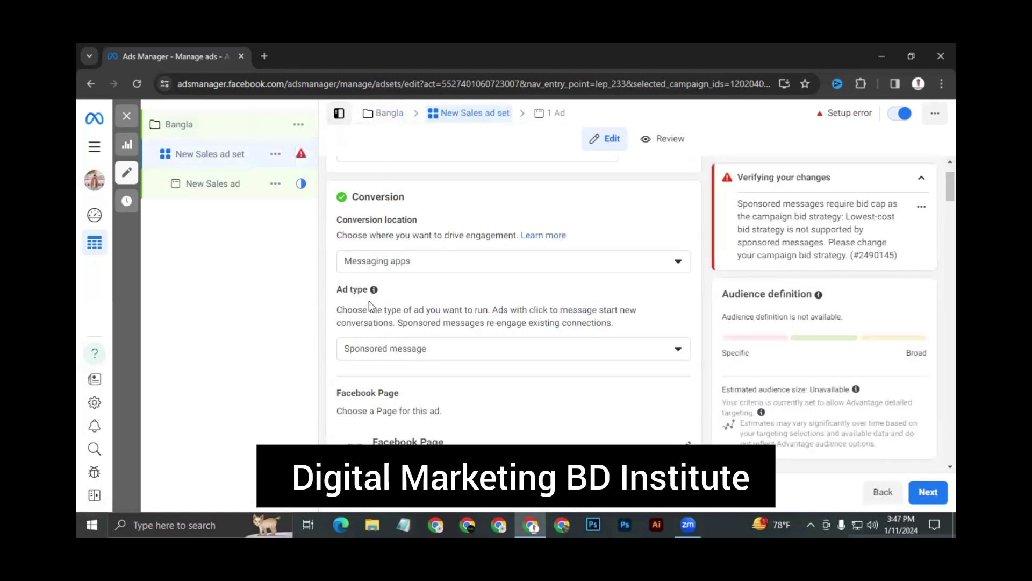
Set the ad scheduling time zone to "Use viewer's time zone" in the Budget & schedule section.
scroll(370, 305, down, 10)
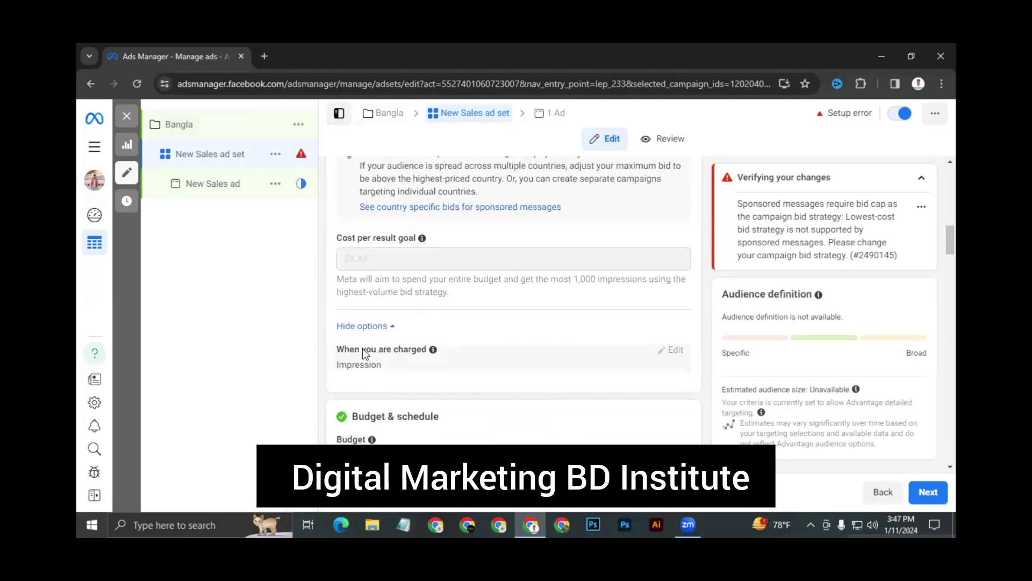
scroll(377, 334, down, 2)
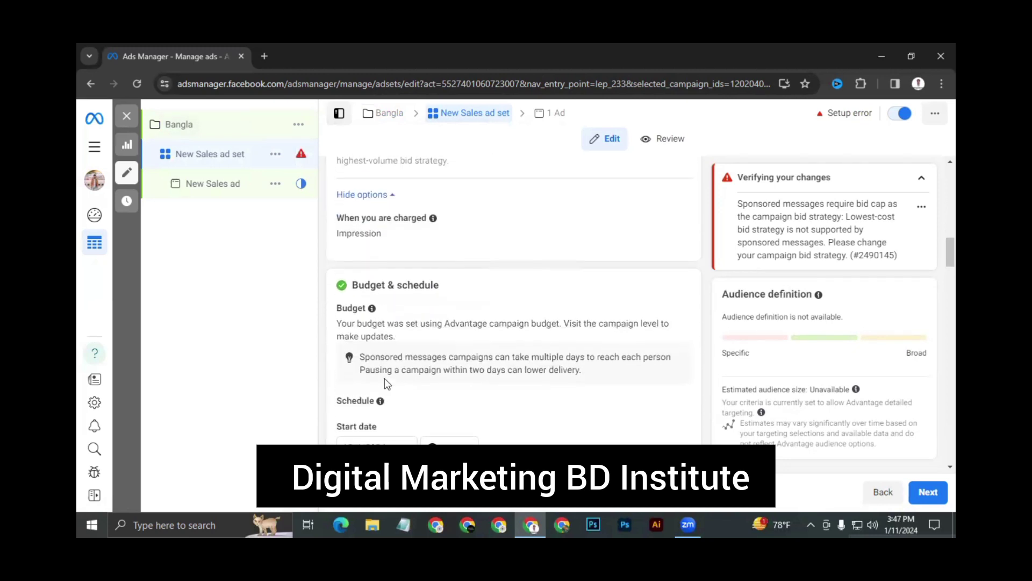
scroll(385, 379, down, 5)
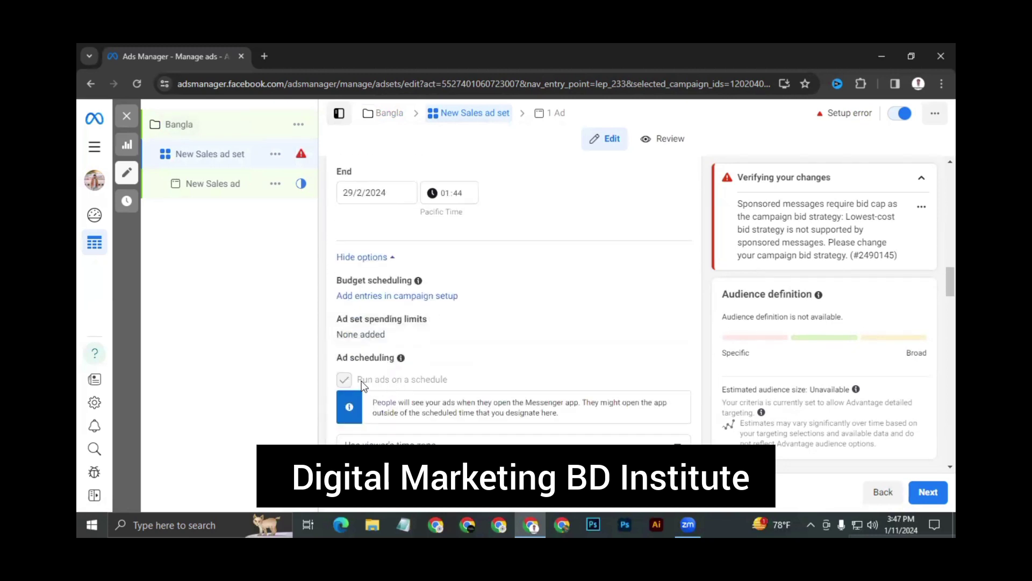
scroll(412, 381, down, 2)
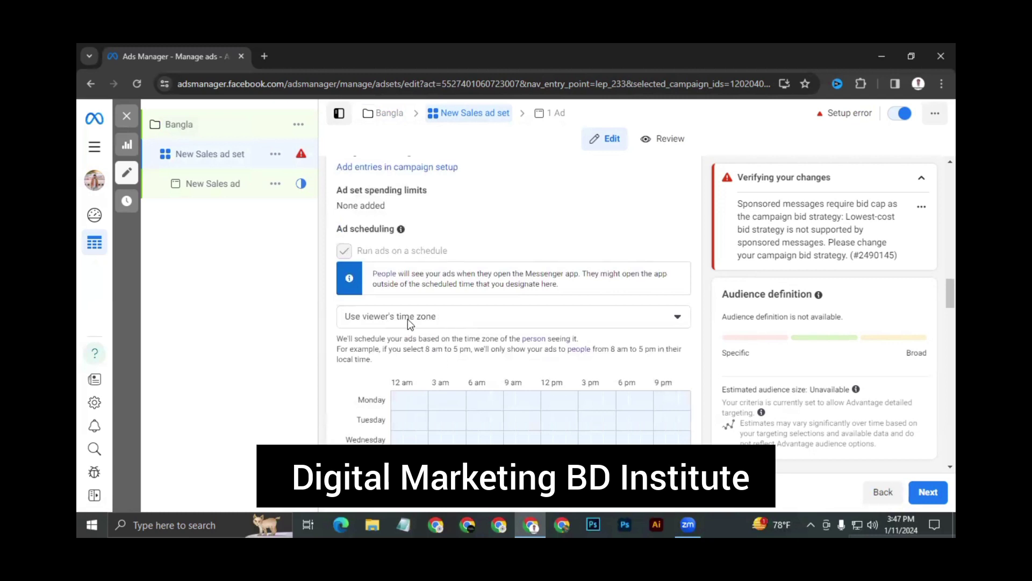
click(407, 318)
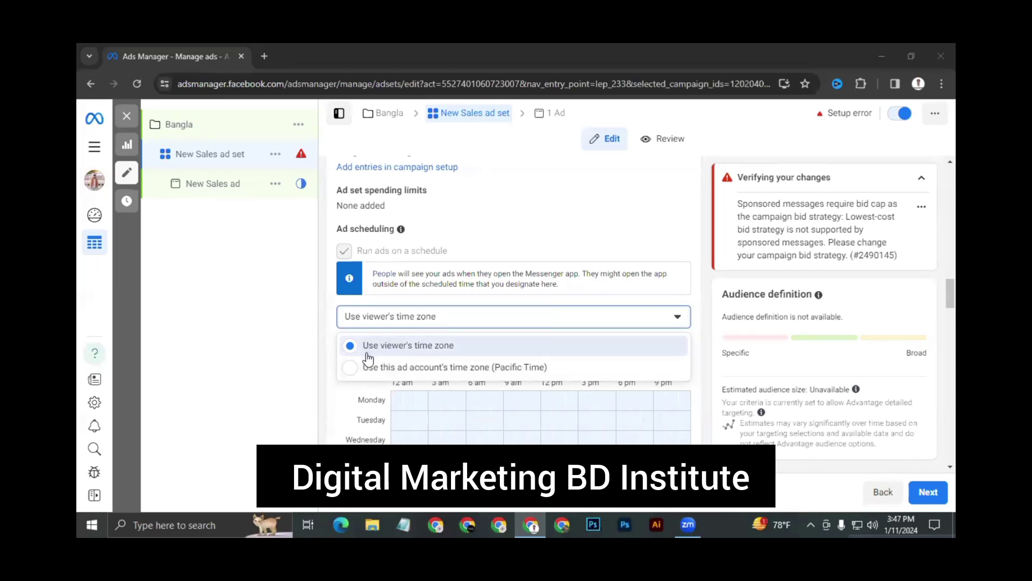
click(431, 350)
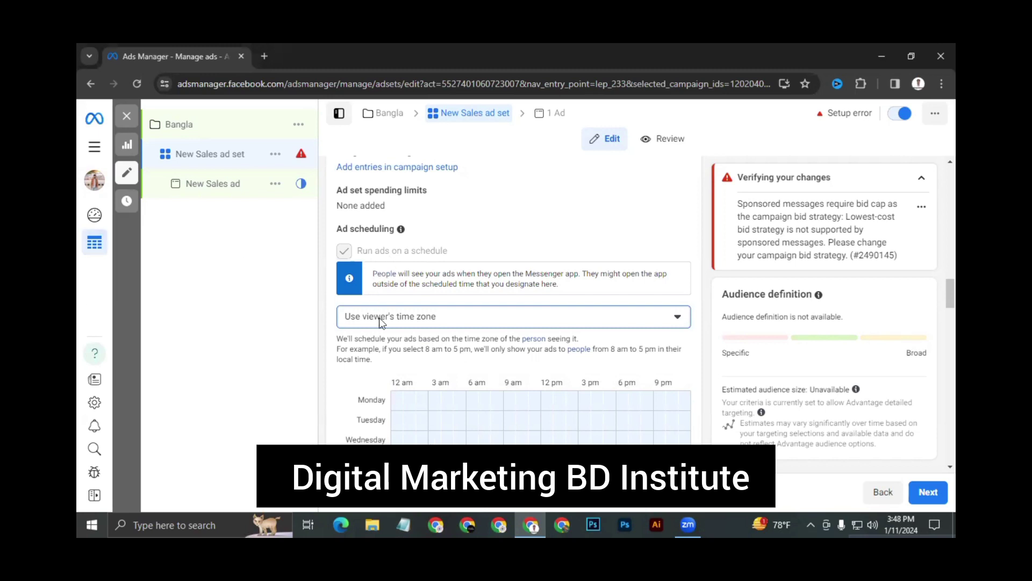
Schedule ad hours for Sunday at 12 am, Saturday at 2 am and Friday at 4 am in the weekly grid.
scroll(385, 334, down, 3)
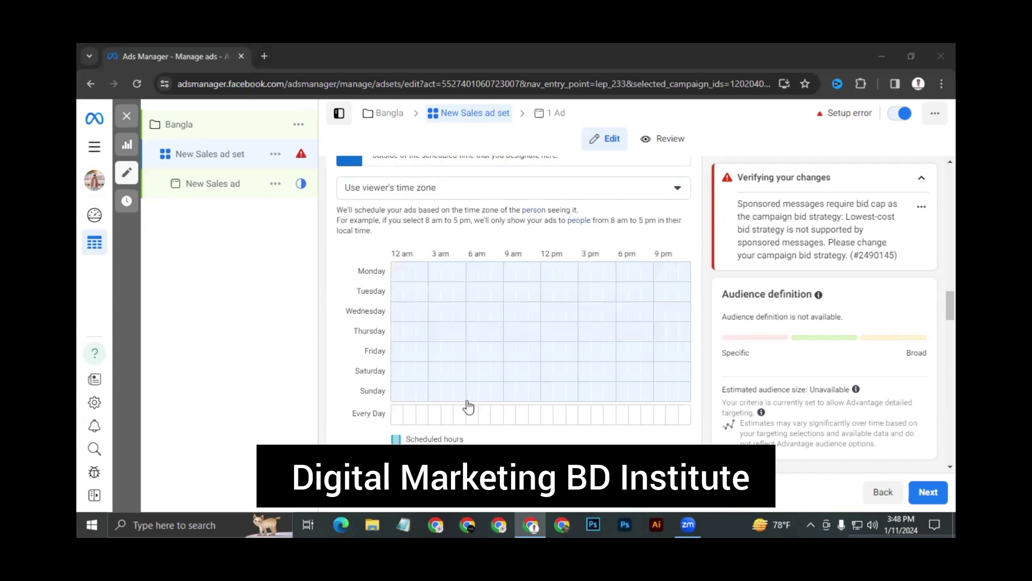
click(399, 388)
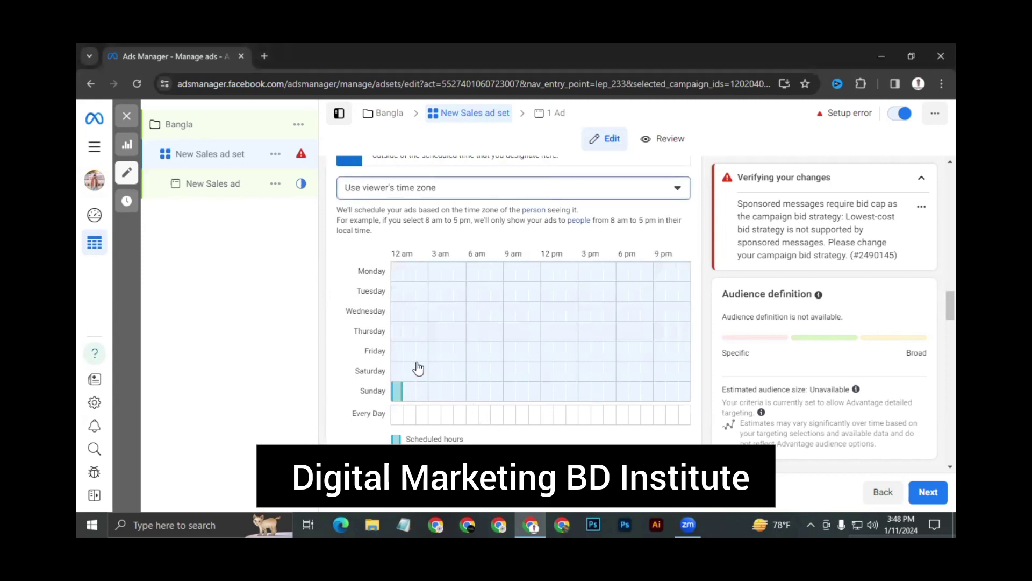
click(421, 369)
click(447, 351)
Schedule ads every day at 12 am, 2 am and 5 am, from 8 am to 8 pm, and from 9 pm to midnight.
click(398, 415)
click(422, 418)
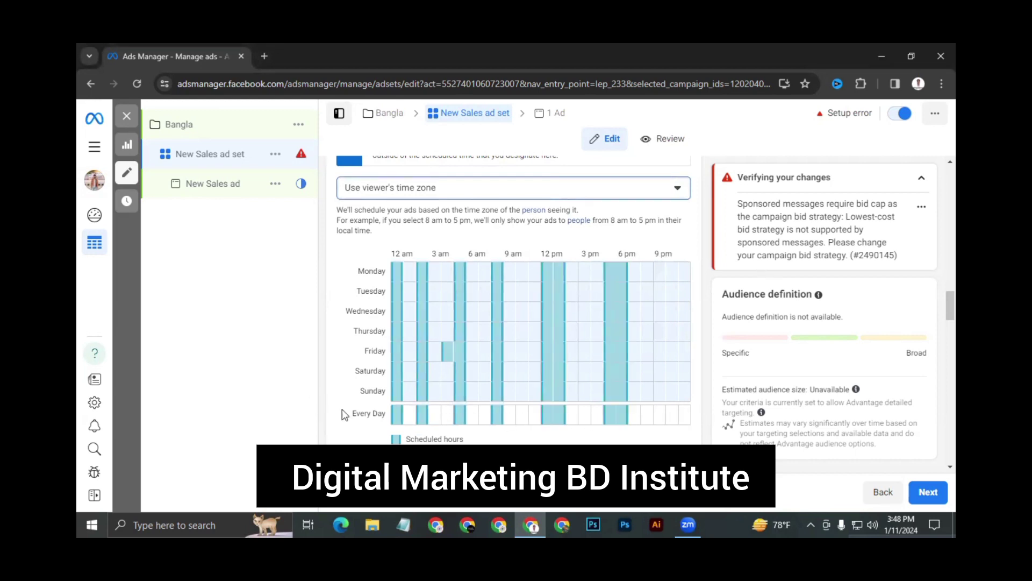
click(511, 415)
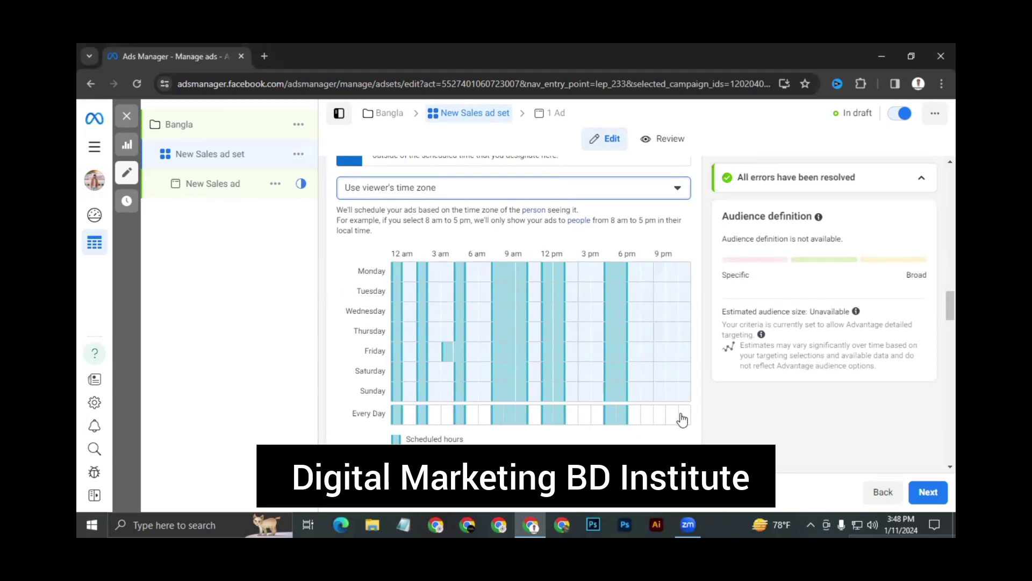
drag(631, 415, 274, 350)
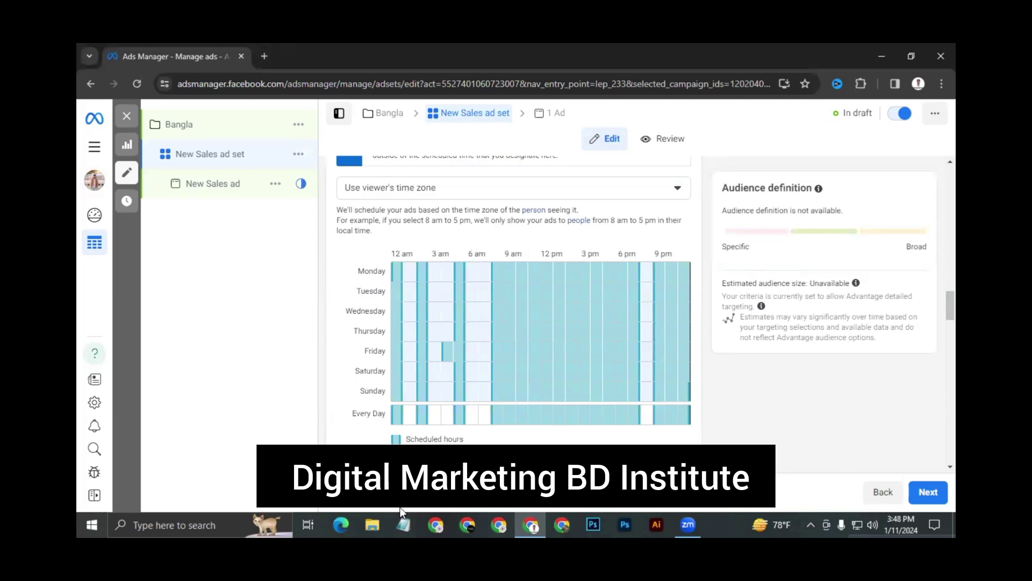
click(401, 509)
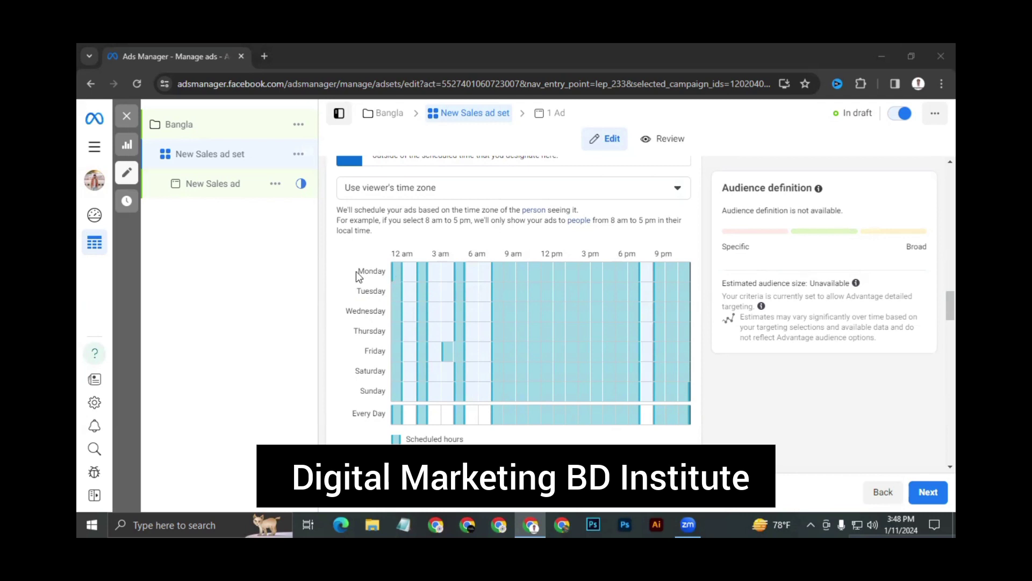
drag(356, 272, 411, 275)
click(369, 292)
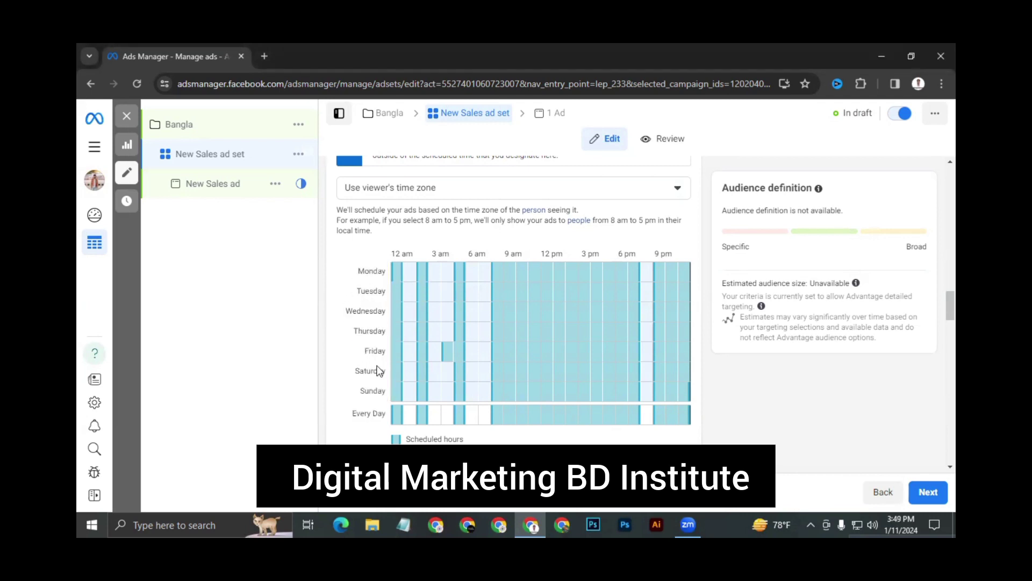
Fill the remaining gaps in the ad schedule so ads run at all hours every day.
click(484, 352)
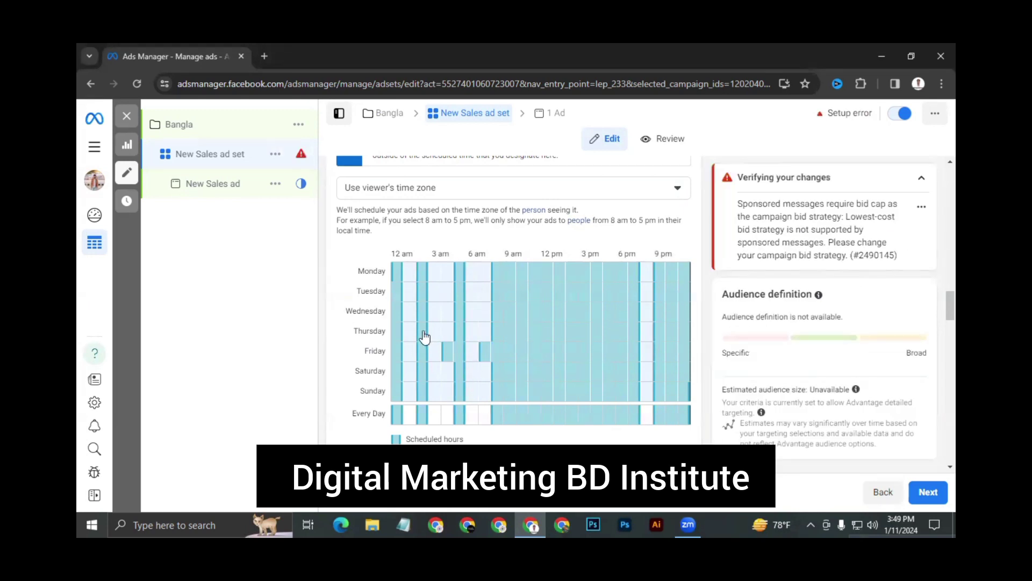
click(408, 419)
click(434, 419)
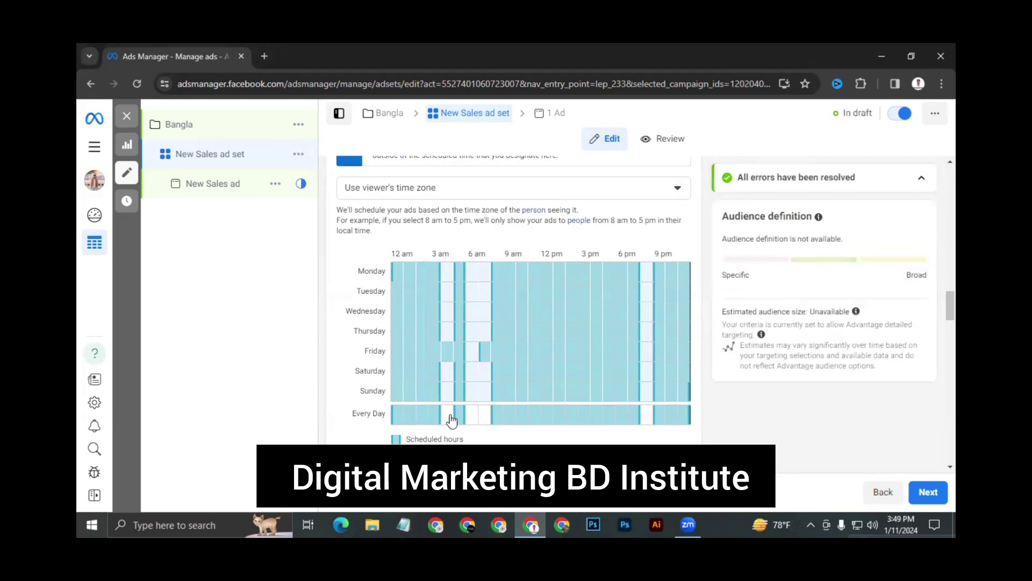
click(451, 418)
click(472, 419)
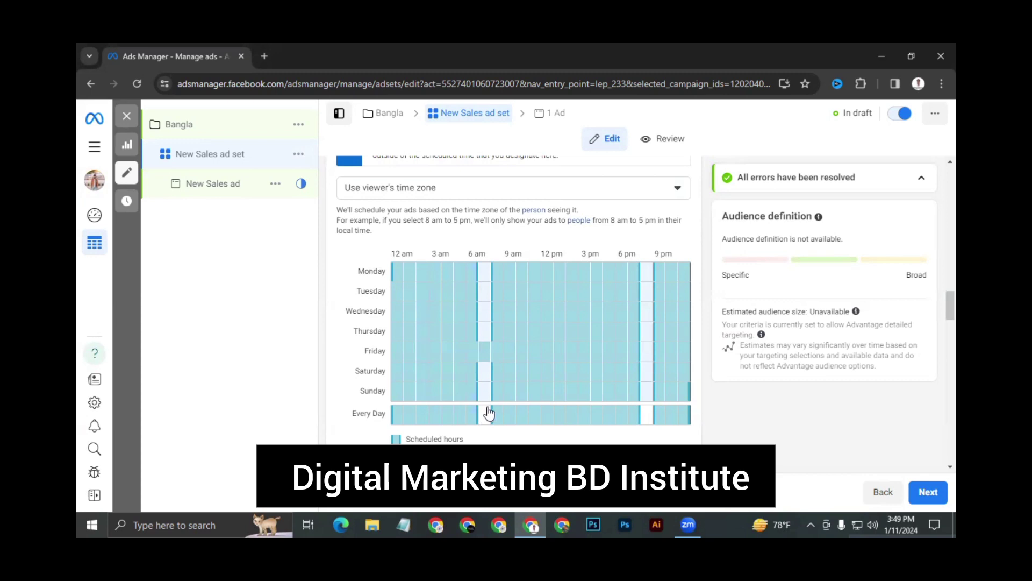
click(487, 416)
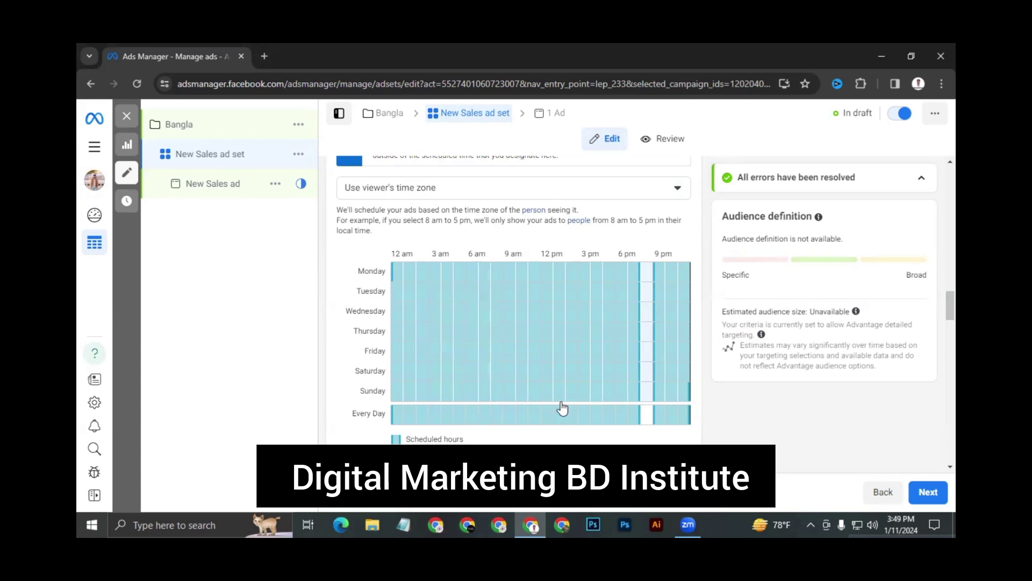
click(647, 415)
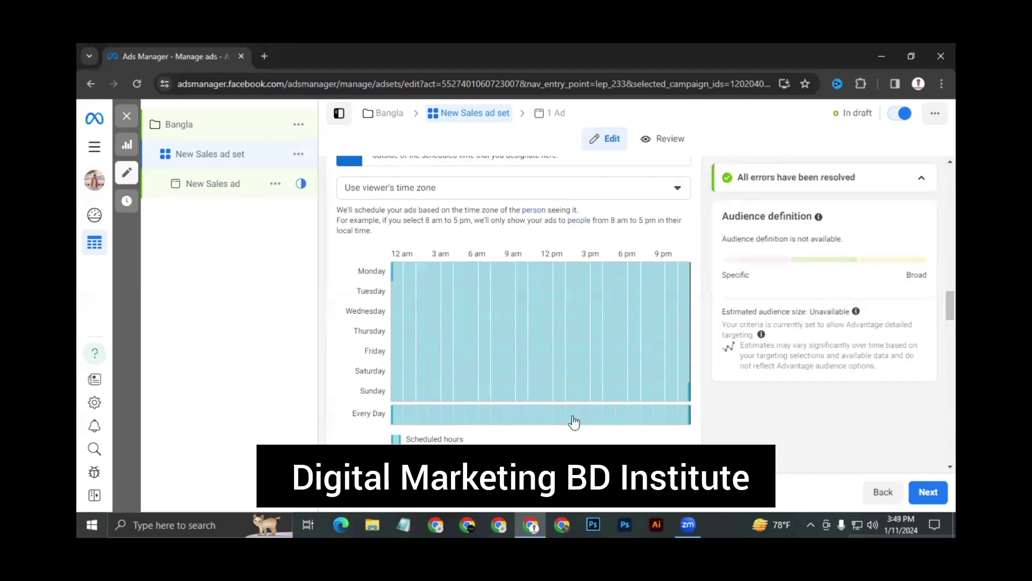
Remove Sunday's hours from 12 am to 5 am from the ad schedule.
click(397, 395)
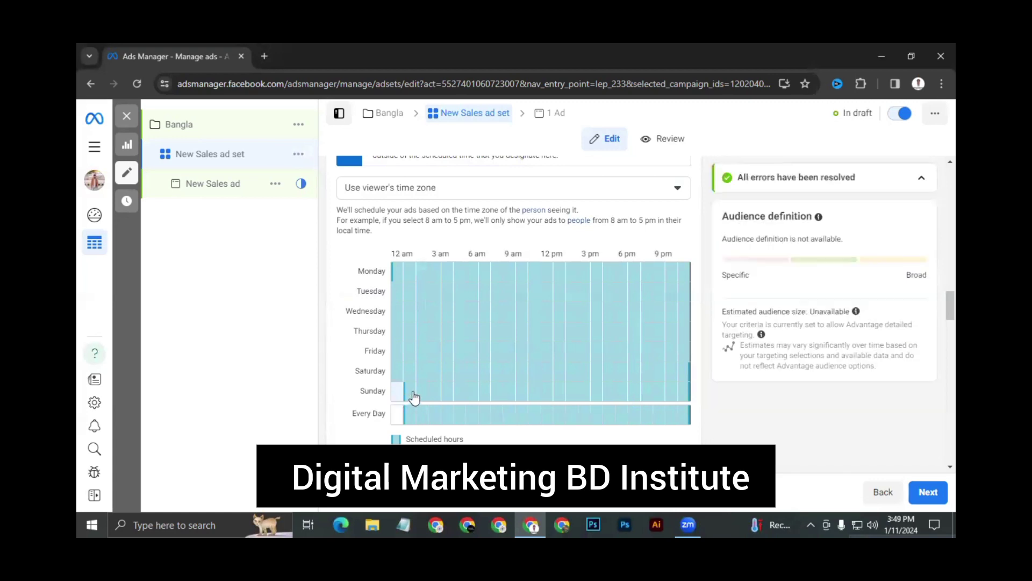
click(412, 394)
click(424, 394)
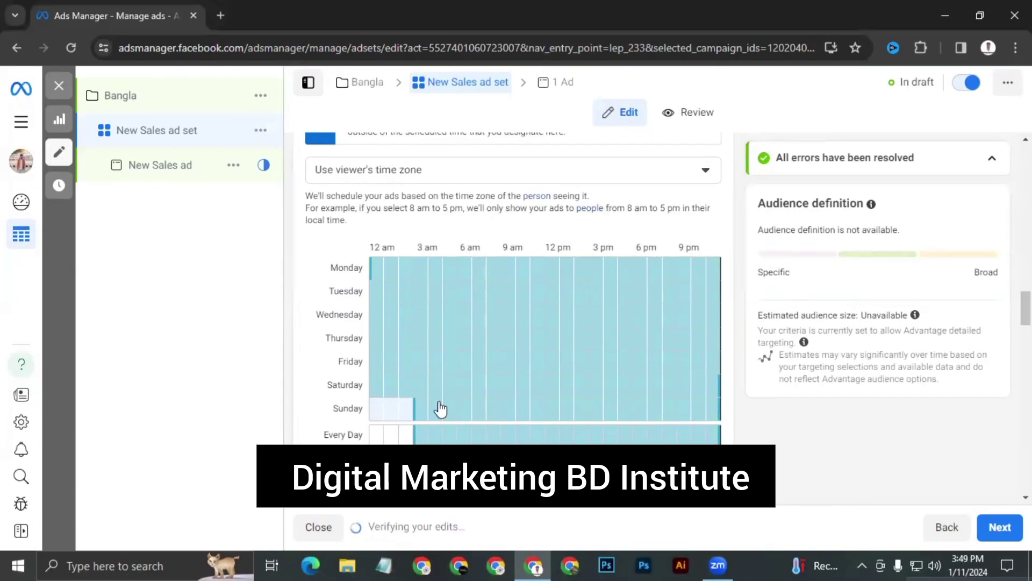
click(421, 409)
click(436, 408)
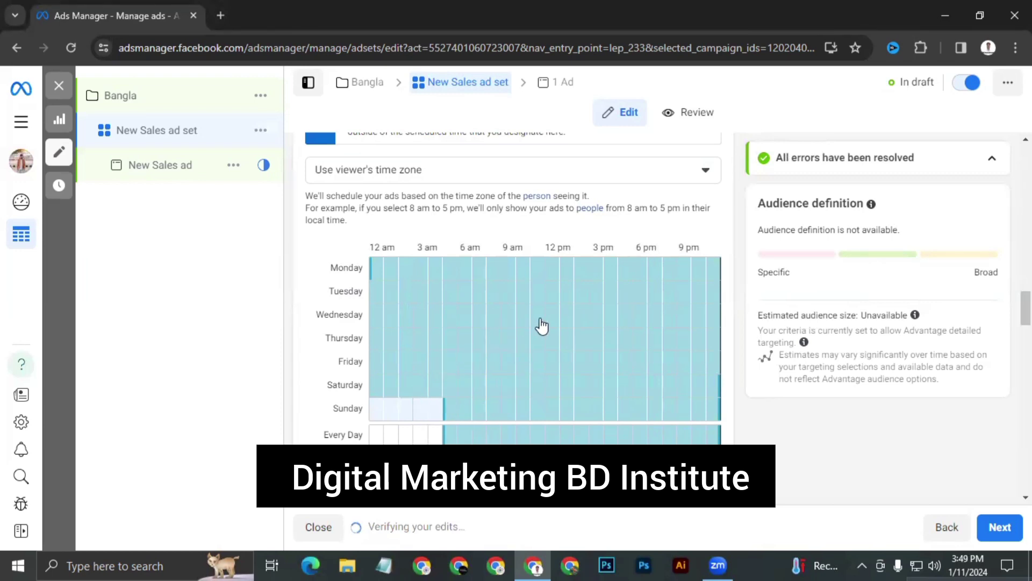
Clear individual hours on Tuesday, Wednesday, Thursday and Friday, plus several every-day time slots, from the ad schedule.
click(420, 338)
click(494, 338)
drag(464, 291, 465, 314)
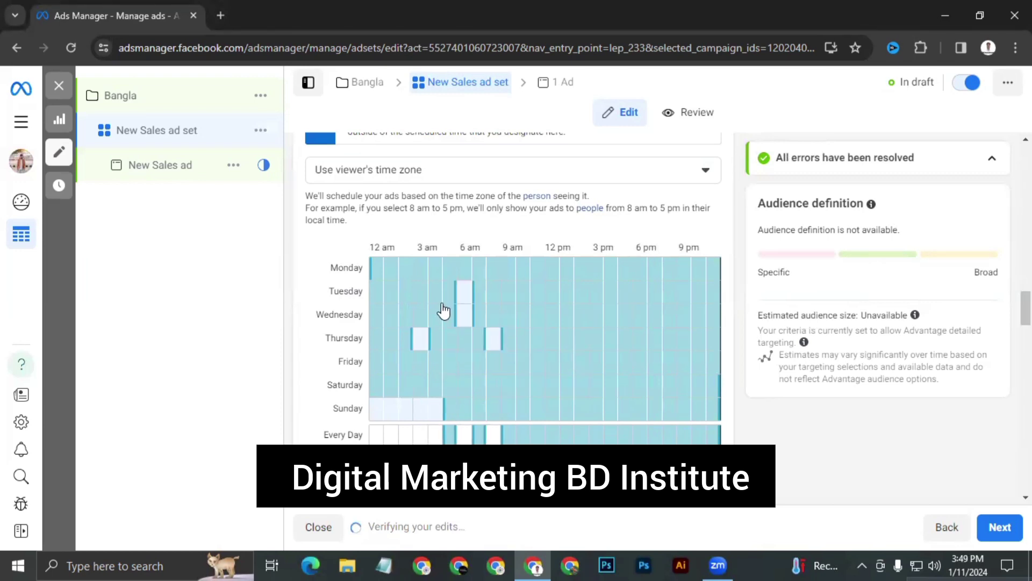
click(434, 290)
click(581, 362)
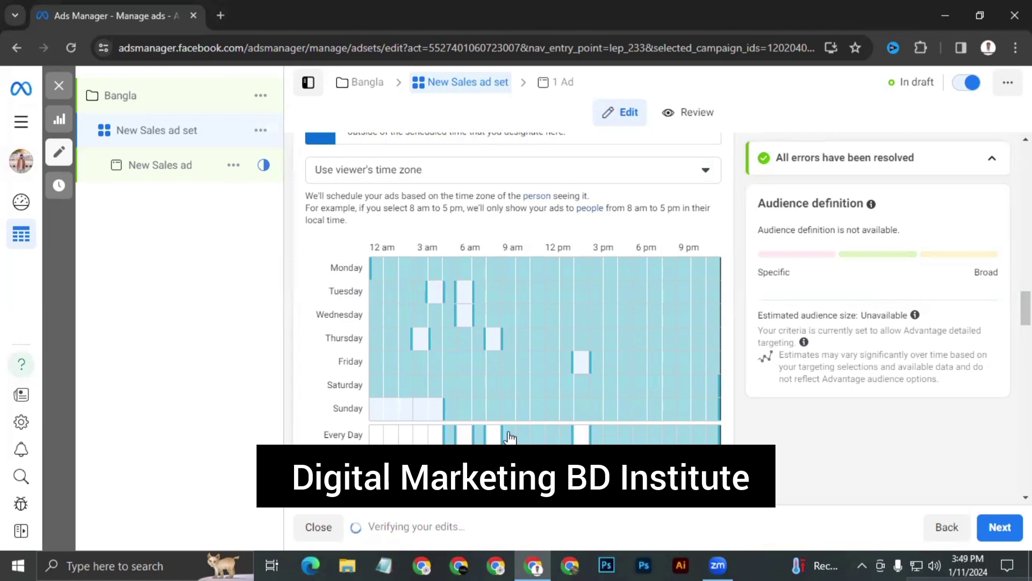
click(509, 437)
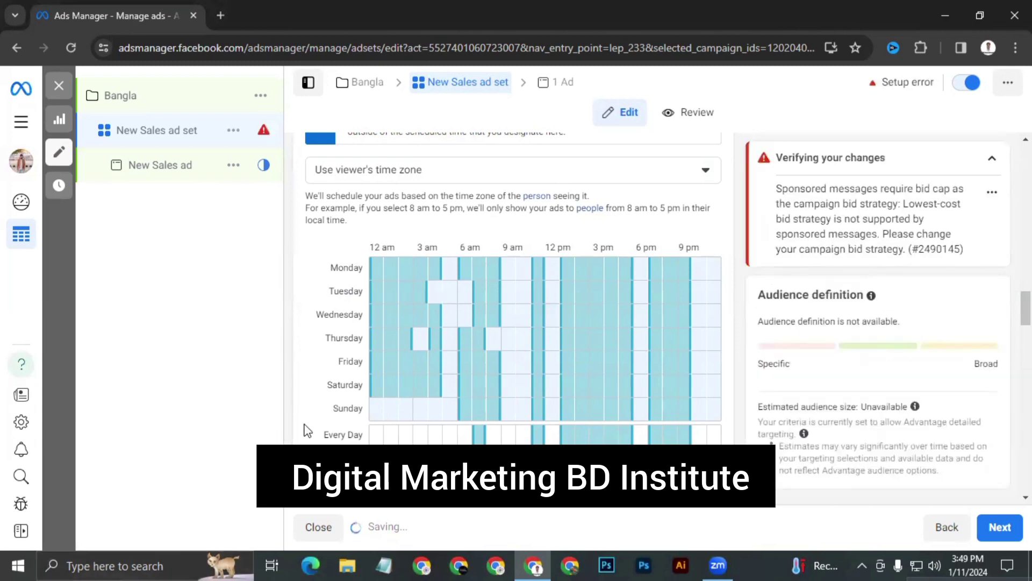
Reschedule all the cleared time slots so the ad schedule covers every hour of the week.
click(375, 437)
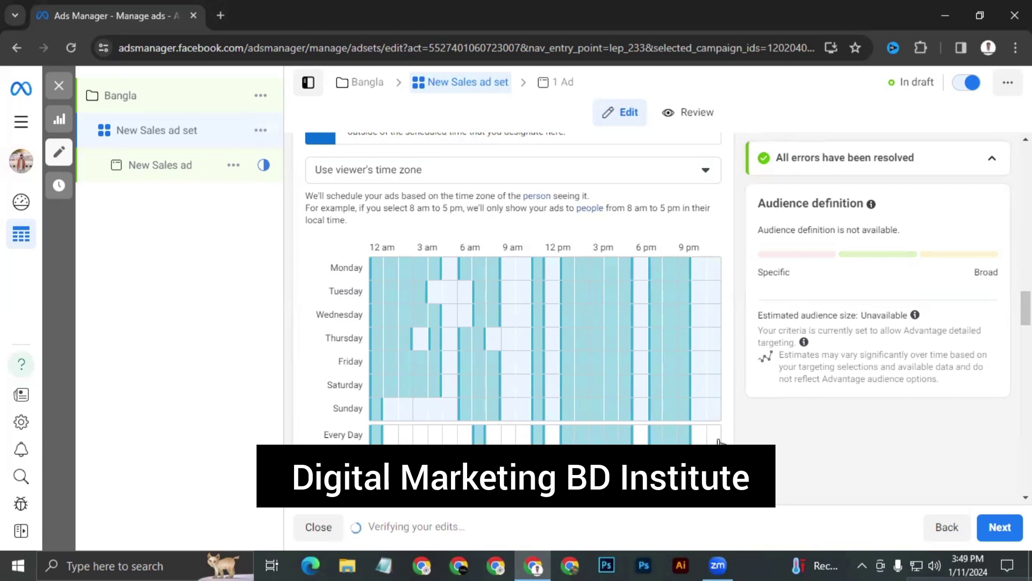
drag(436, 435, 587, 434)
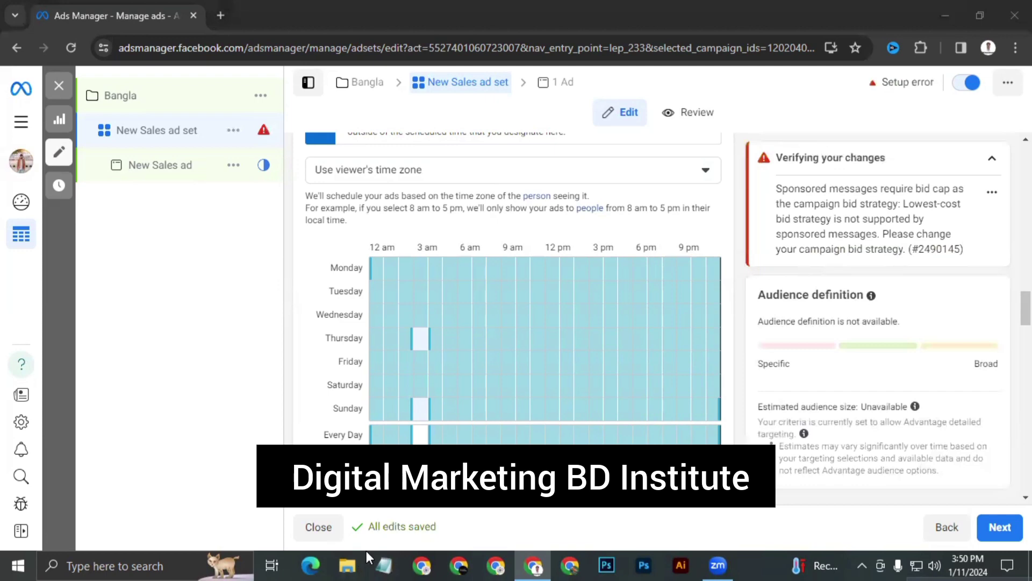
click(421, 434)
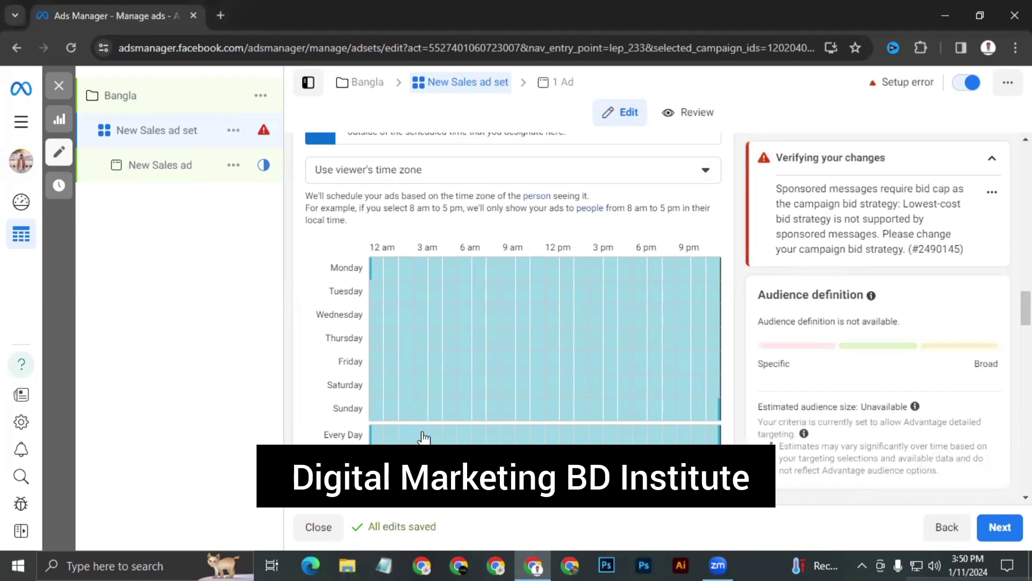
Open the audience locations for editing and review the options for which people in a location are reached.
scroll(693, 318, down, 5)
scroll(394, 391, up, 5)
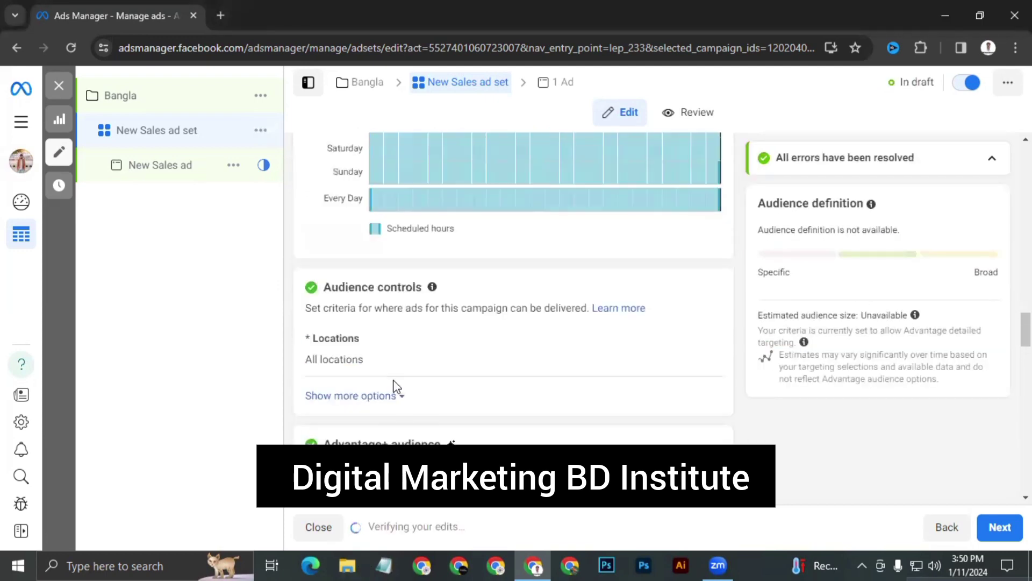
scroll(405, 379, down, 7)
scroll(404, 337, up, 2)
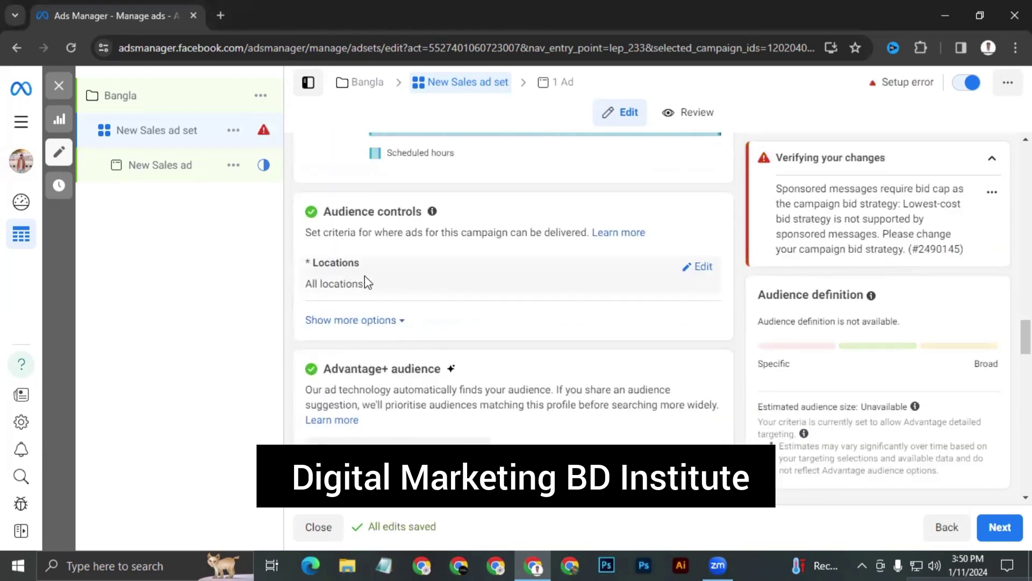
click(698, 267)
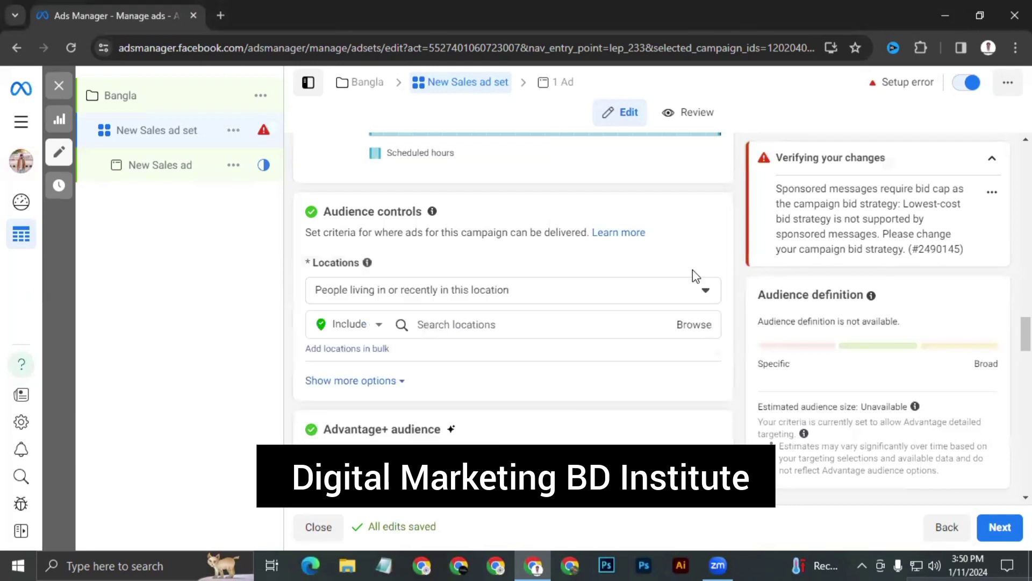
click(405, 286)
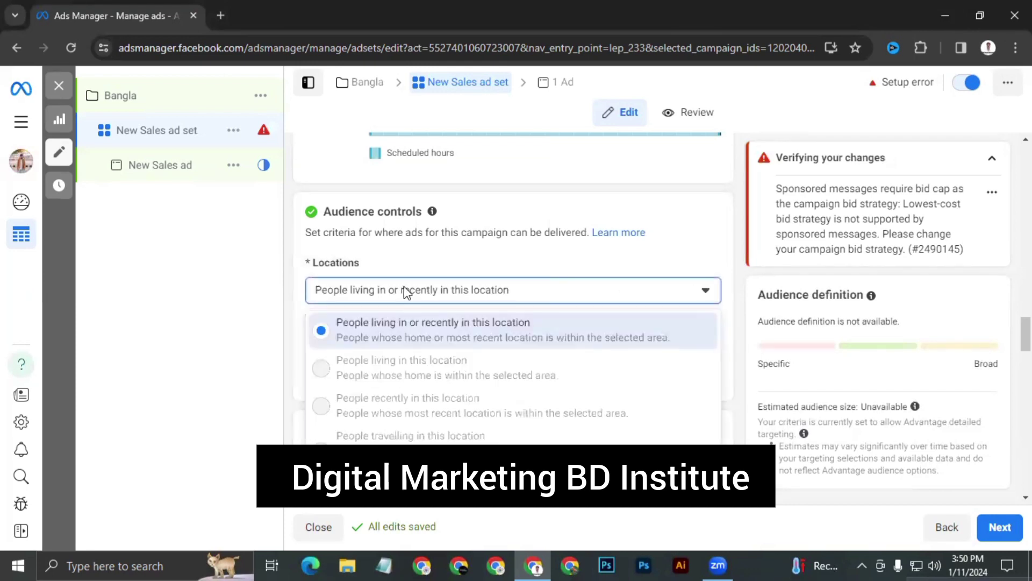
click(668, 257)
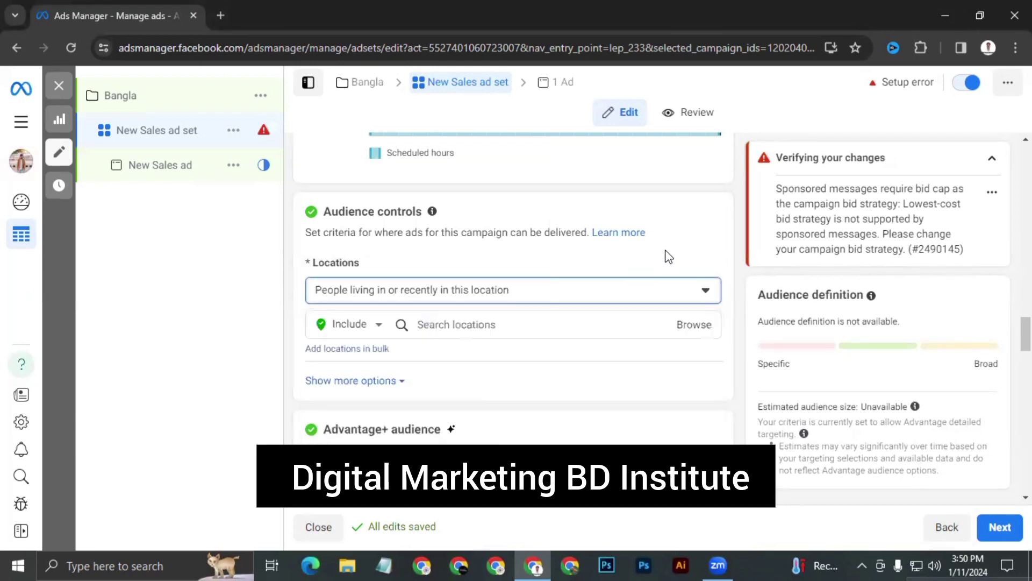
Include the United Kingdom as a country in the audience locations.
click(433, 322)
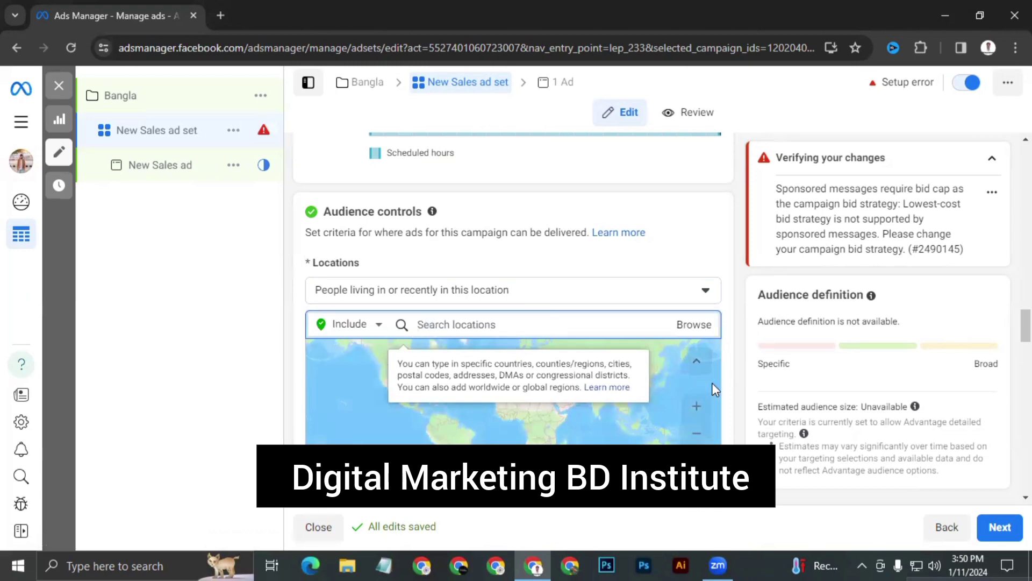
scroll(712, 383, down, 3)
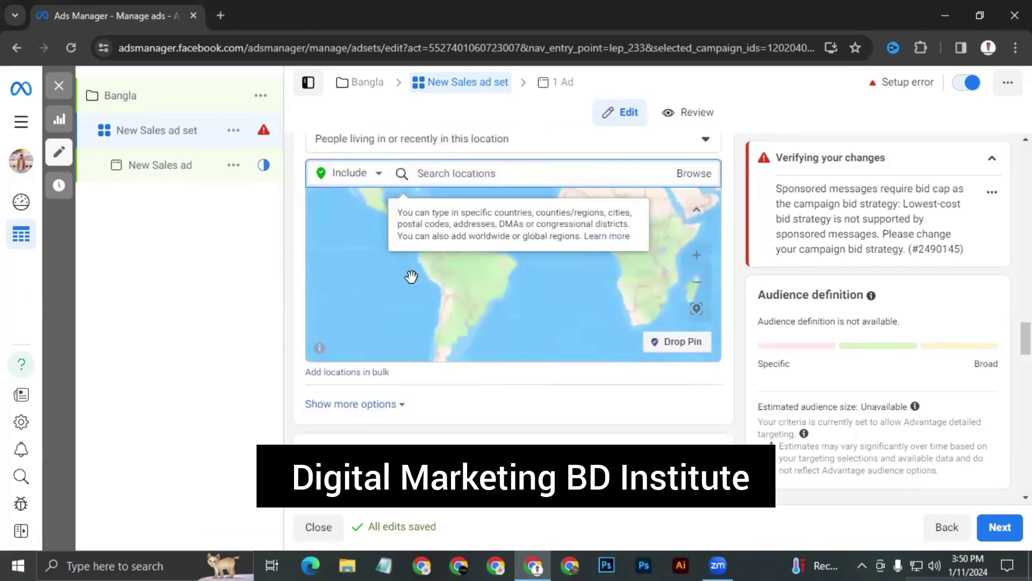
scroll(414, 284, up, 4)
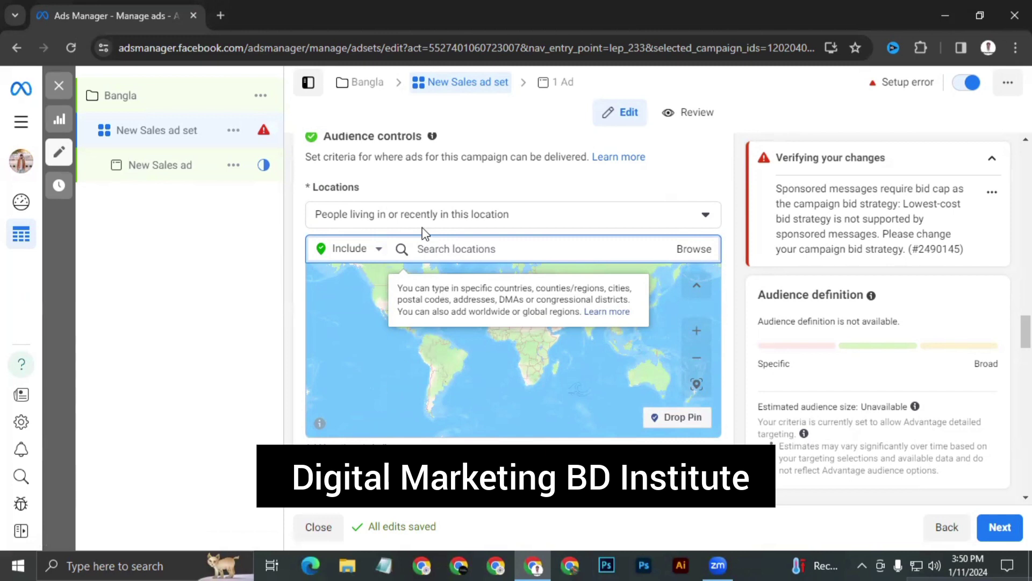
click(376, 250)
click(478, 235)
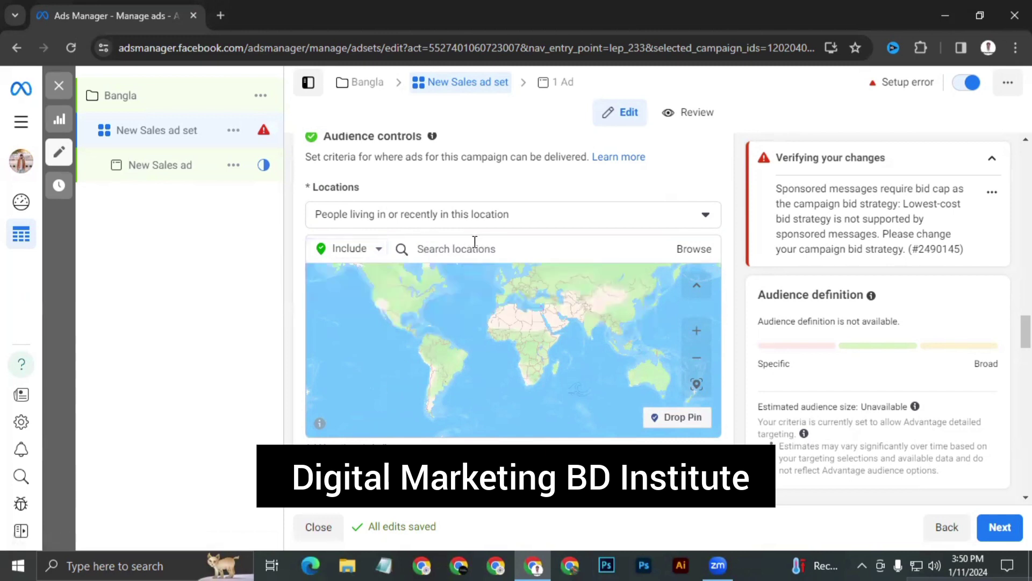
click(472, 246)
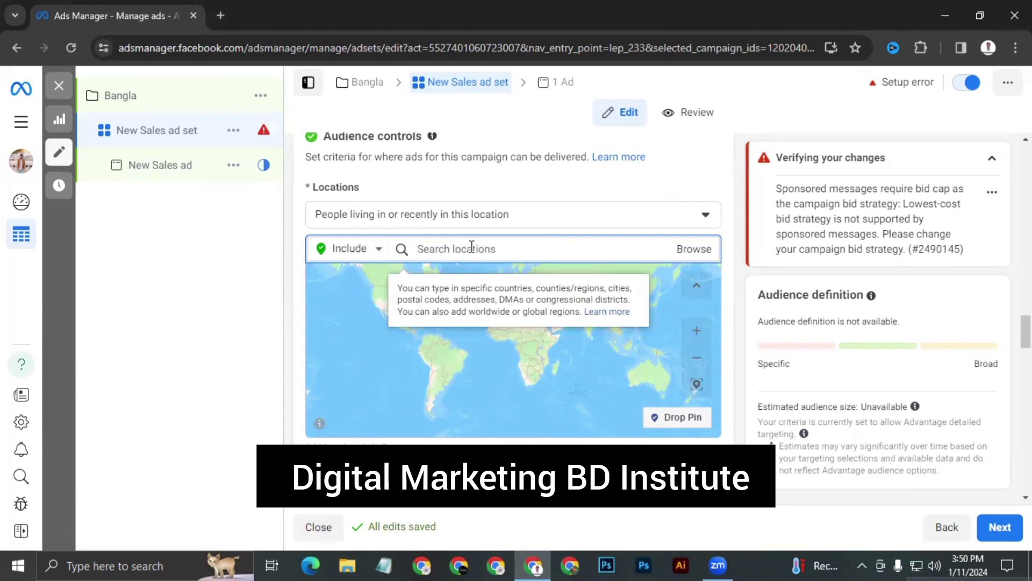
text(unit)
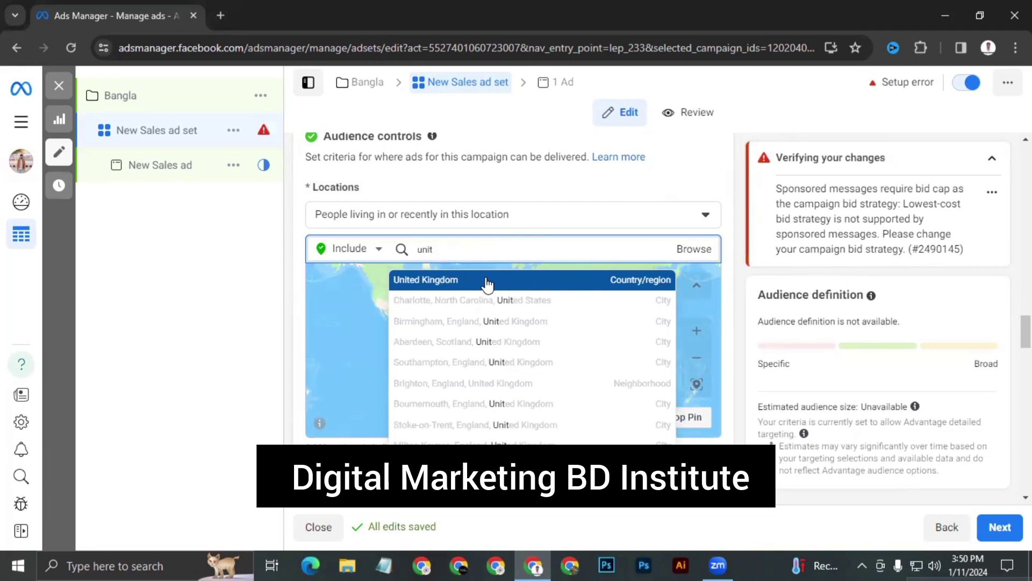
click(487, 281)
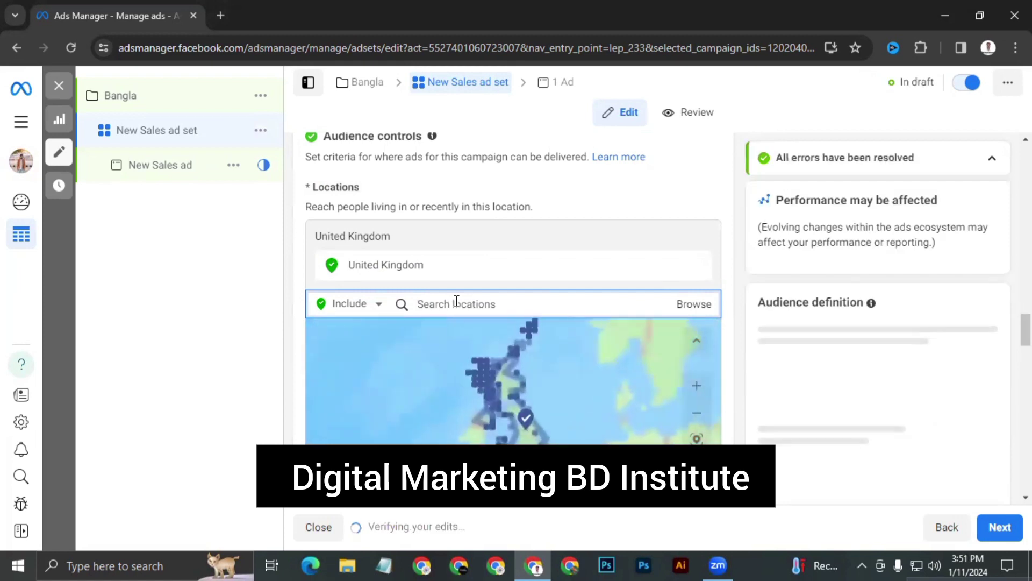
Include India as a second country in the audience locations.
text(indi)
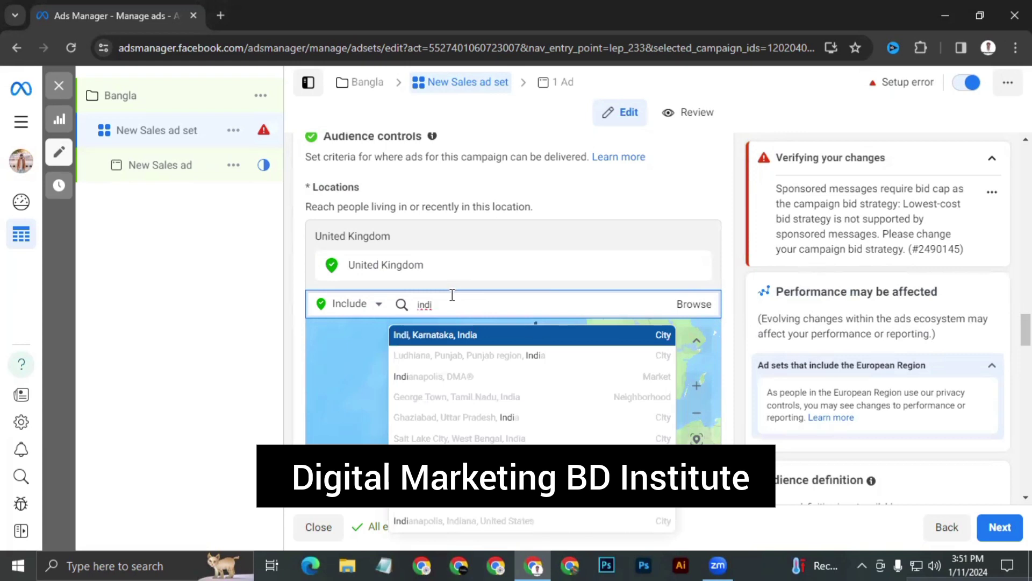
text(a)
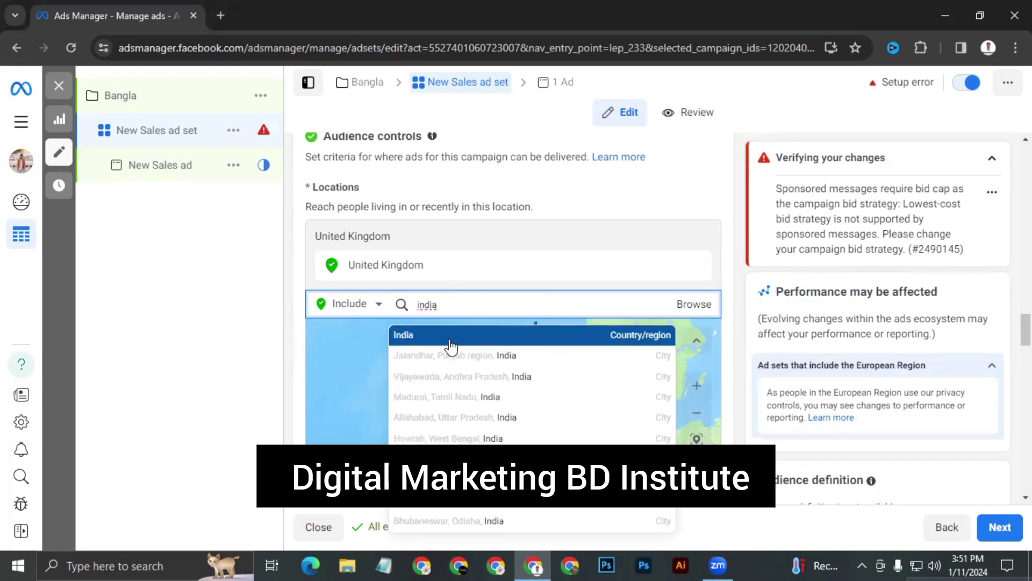
click(361, 337)
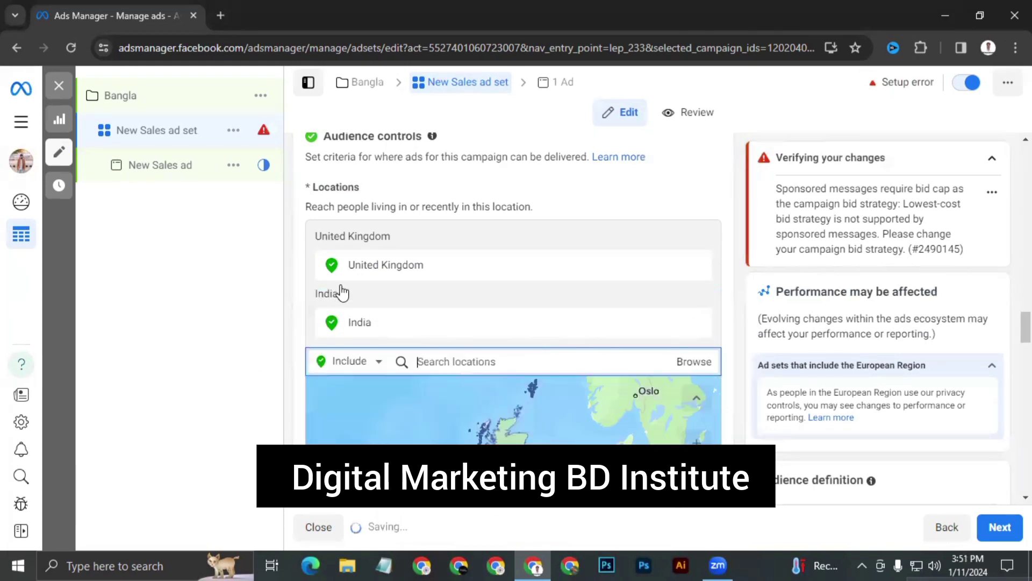
Drop a location pin near Bhopal, India, on the audience map.
scroll(538, 316, down, 3)
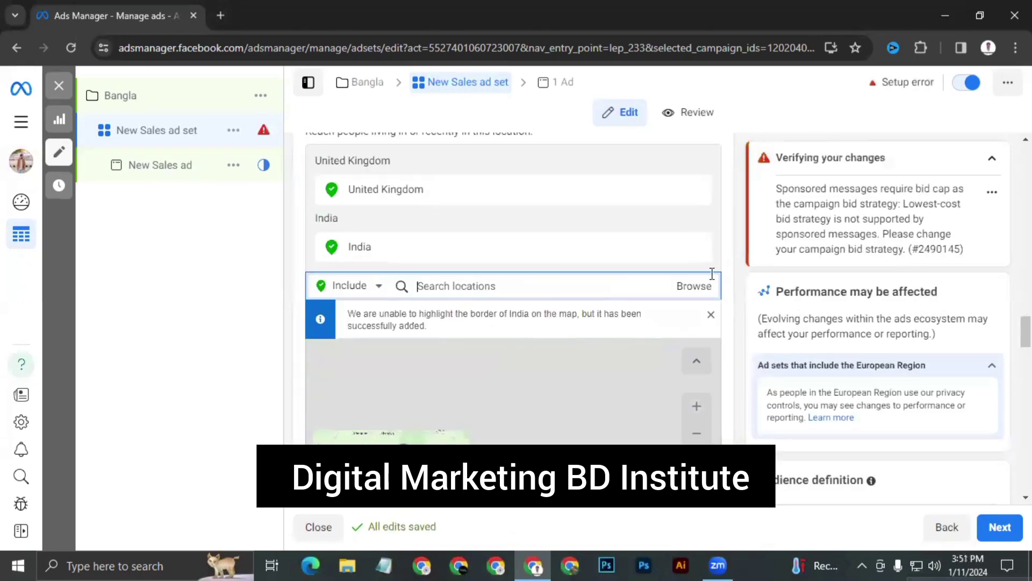
scroll(510, 349, down, 3)
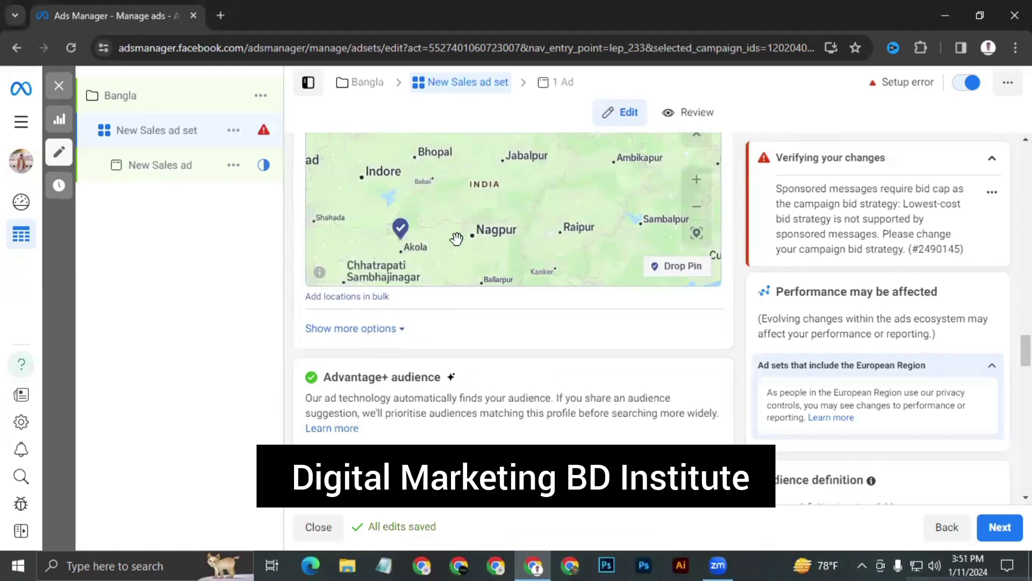
scroll(588, 251, down, 1)
scroll(739, 280, up, 1)
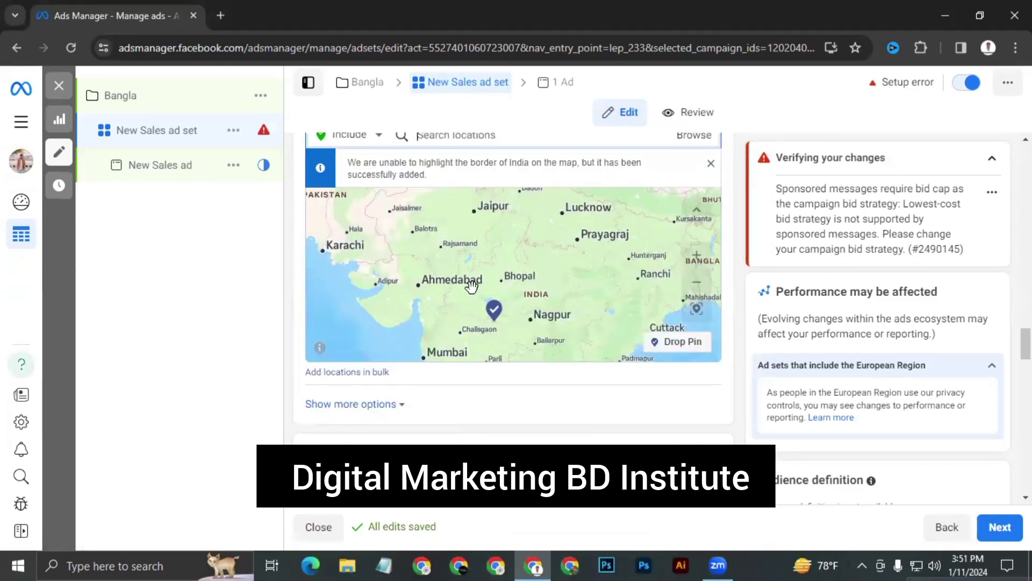
scroll(481, 288, up, 1)
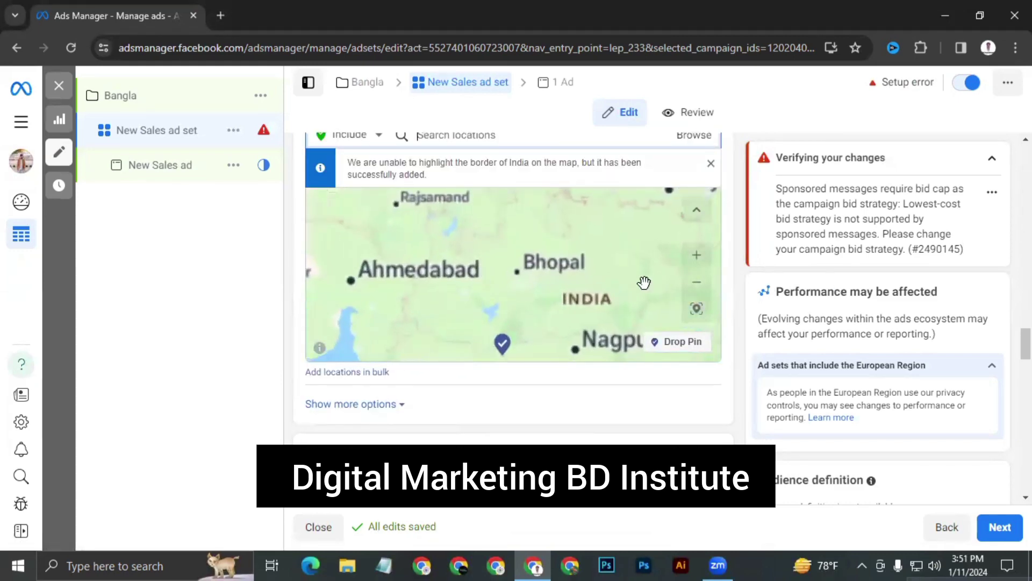
click(675, 343)
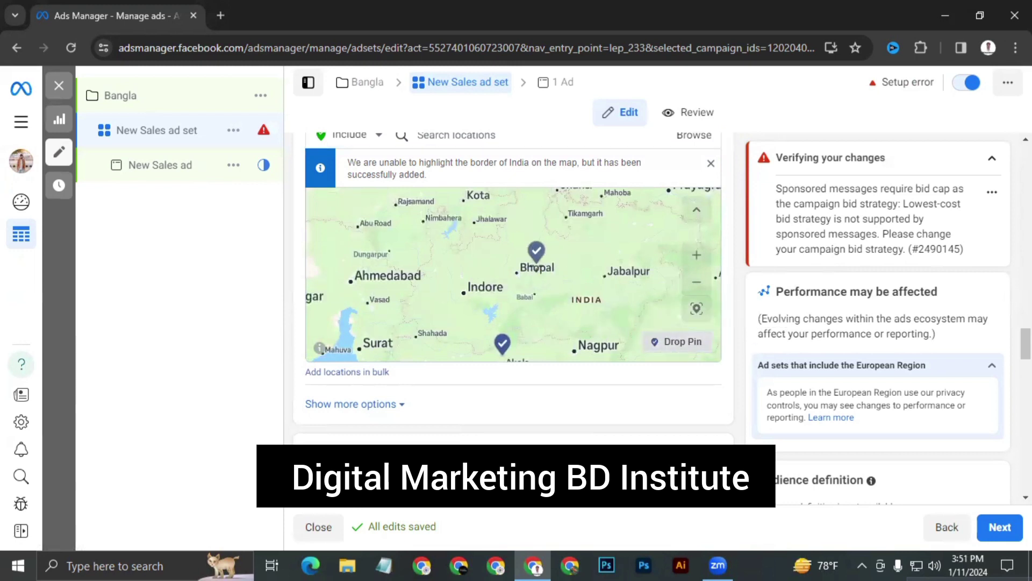
click(536, 264)
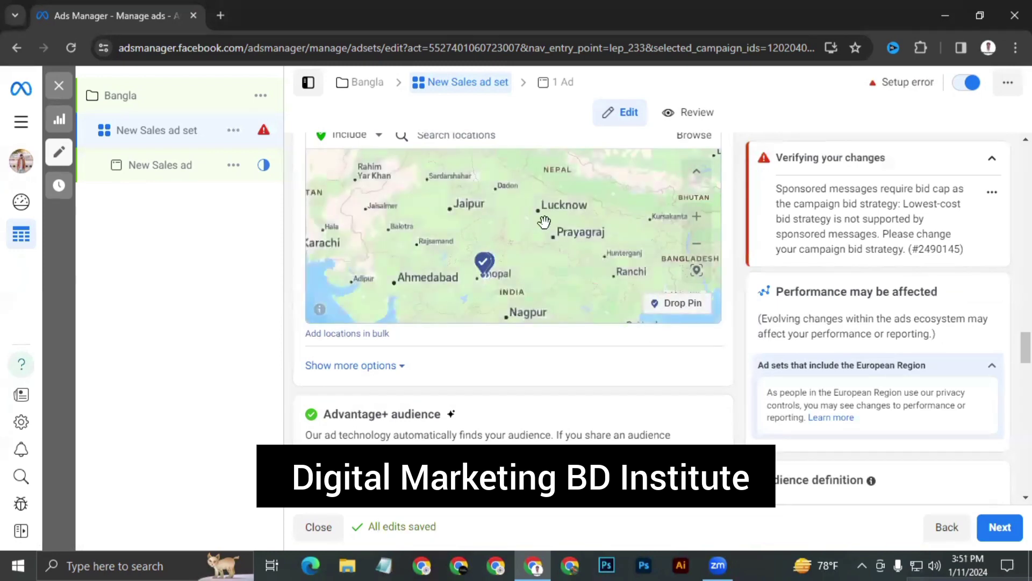
scroll(511, 233, up, 5)
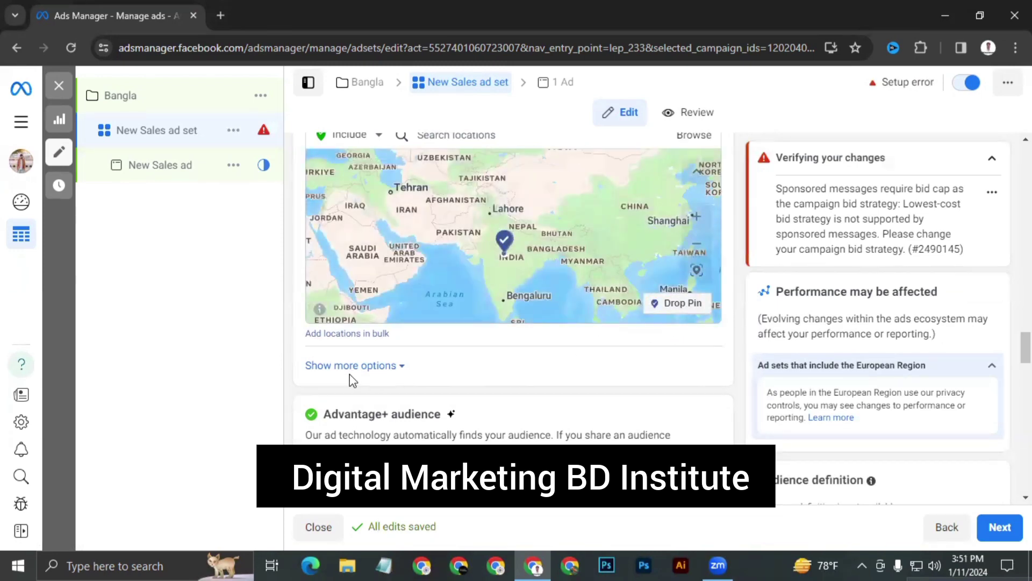
Add an audience suggestion under Advantage+ audience and set its age range to 25–45.
scroll(353, 380, down, 3)
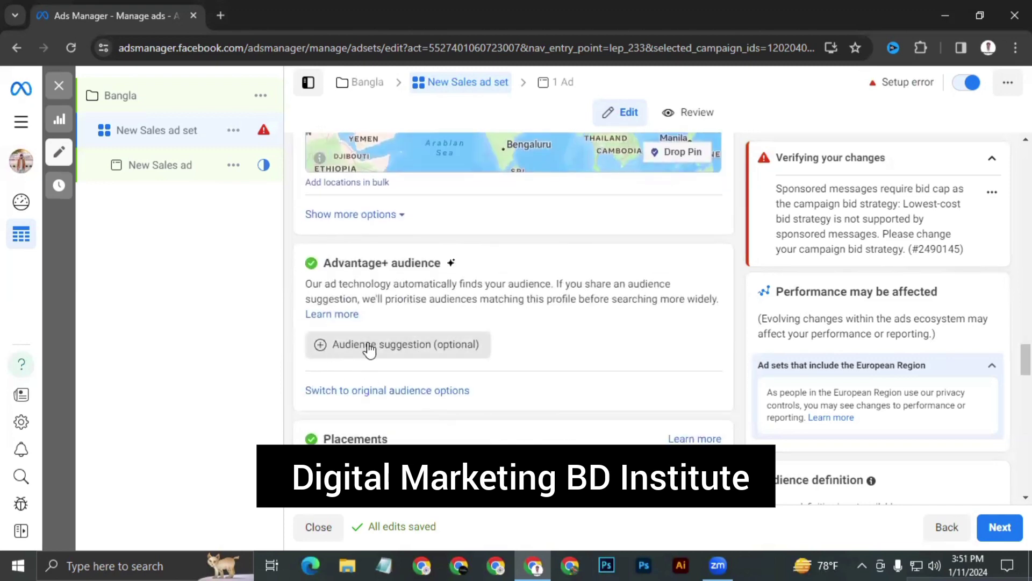
click(429, 347)
scroll(341, 315, down, 3)
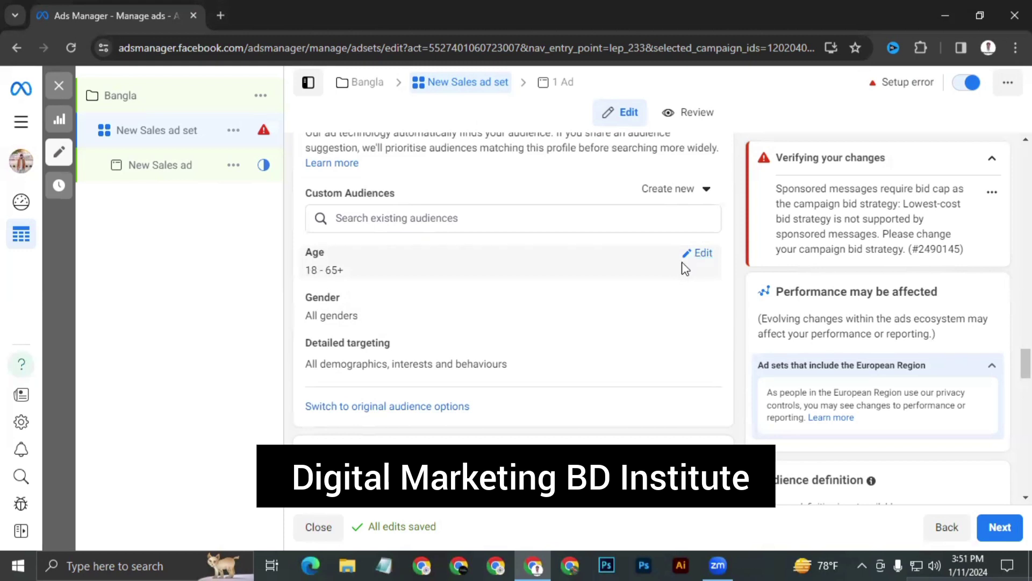
click(698, 255)
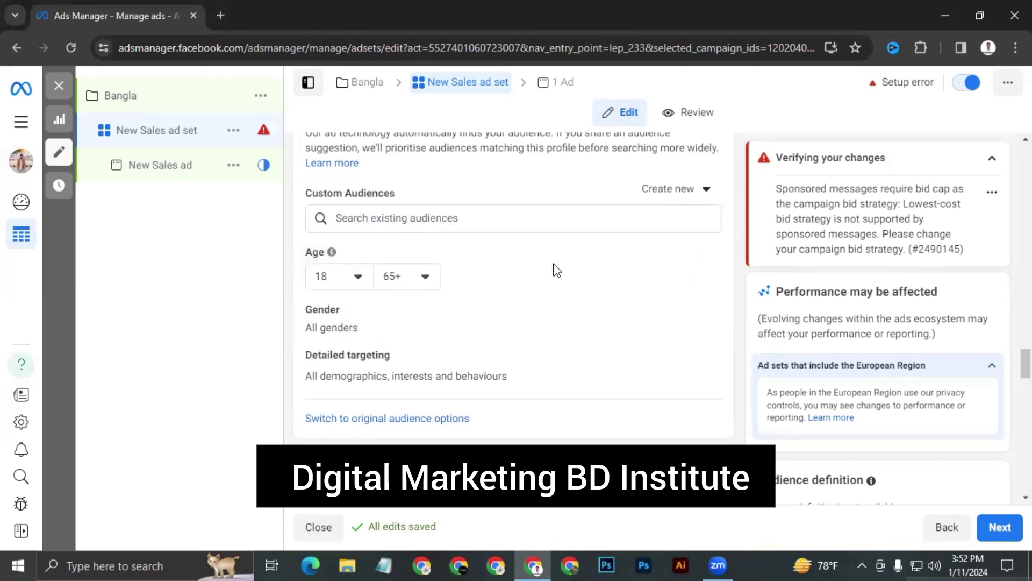
click(336, 282)
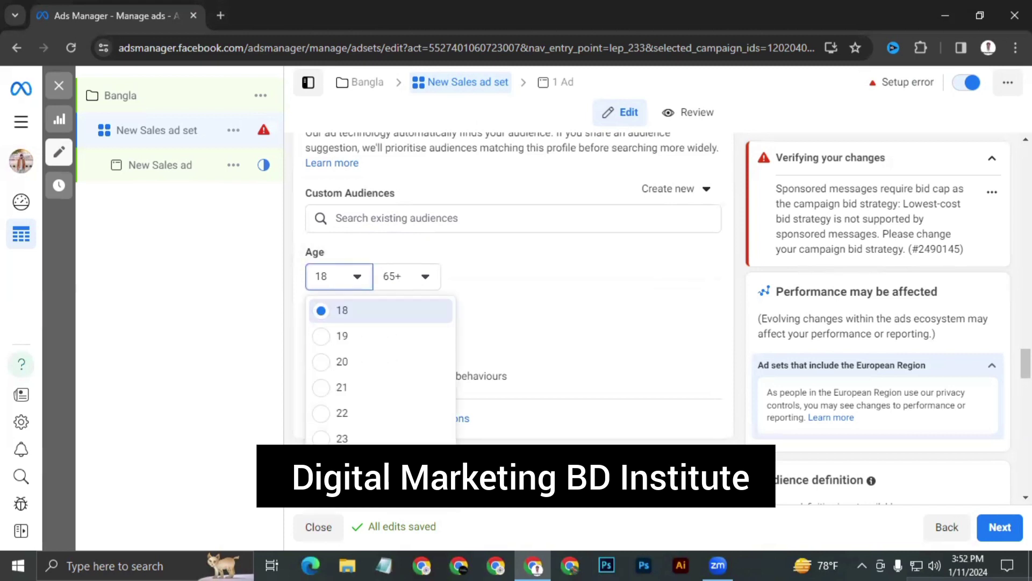
text(25)
key(Return)
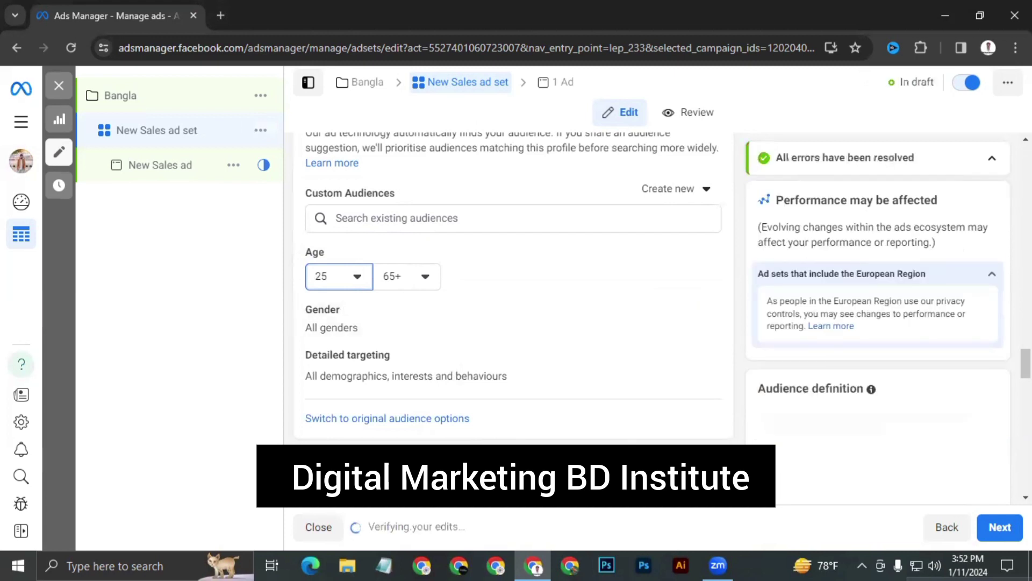
click(392, 276)
scroll(412, 391, up, 8)
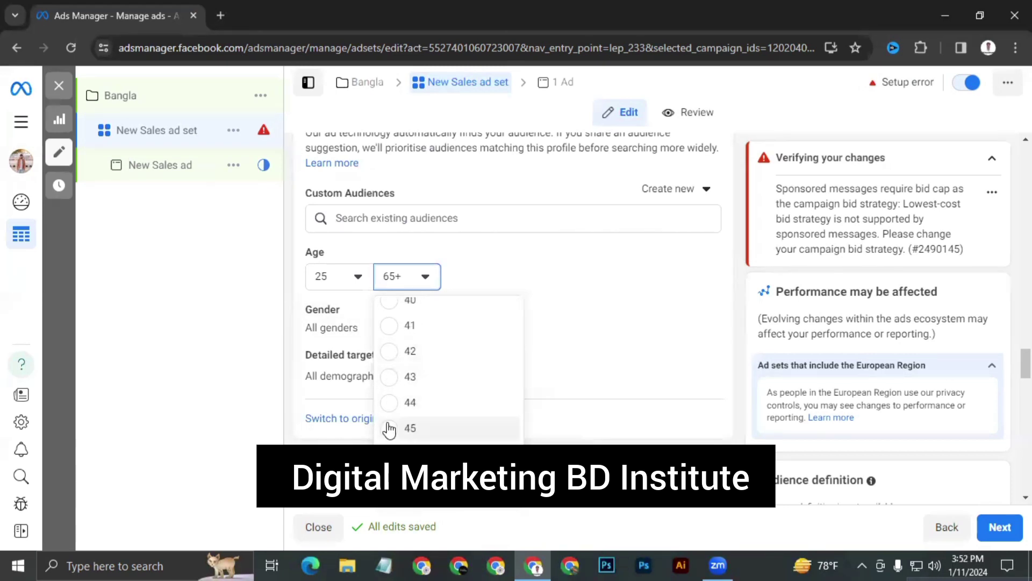
click(409, 428)
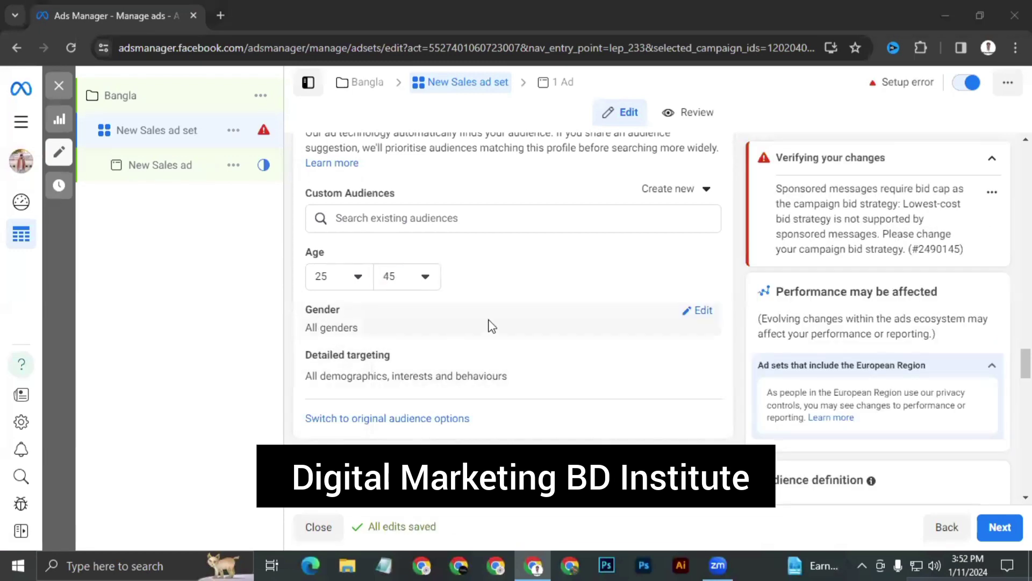
Set the suggested audience's gender to Men.
click(702, 312)
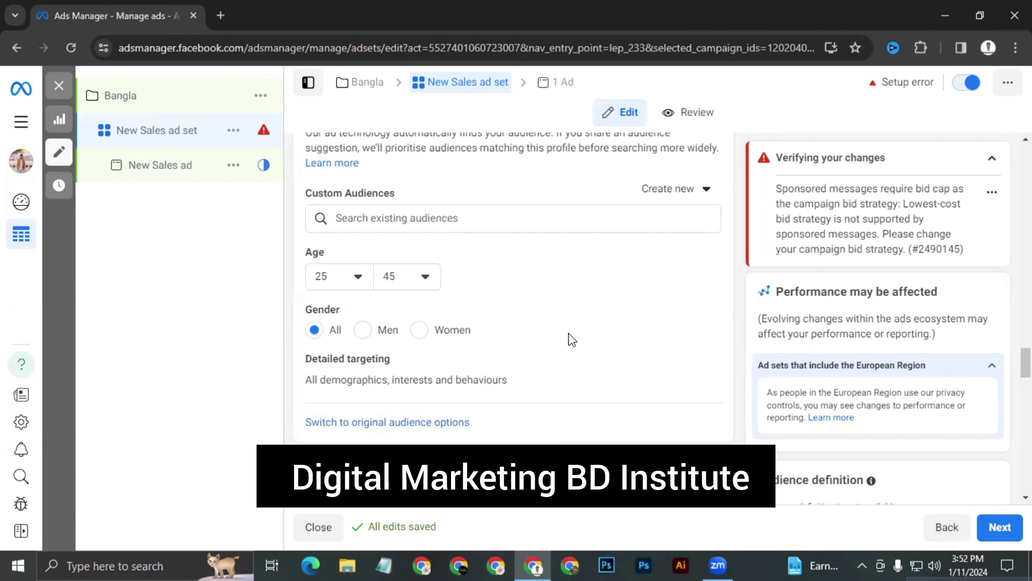
click(363, 329)
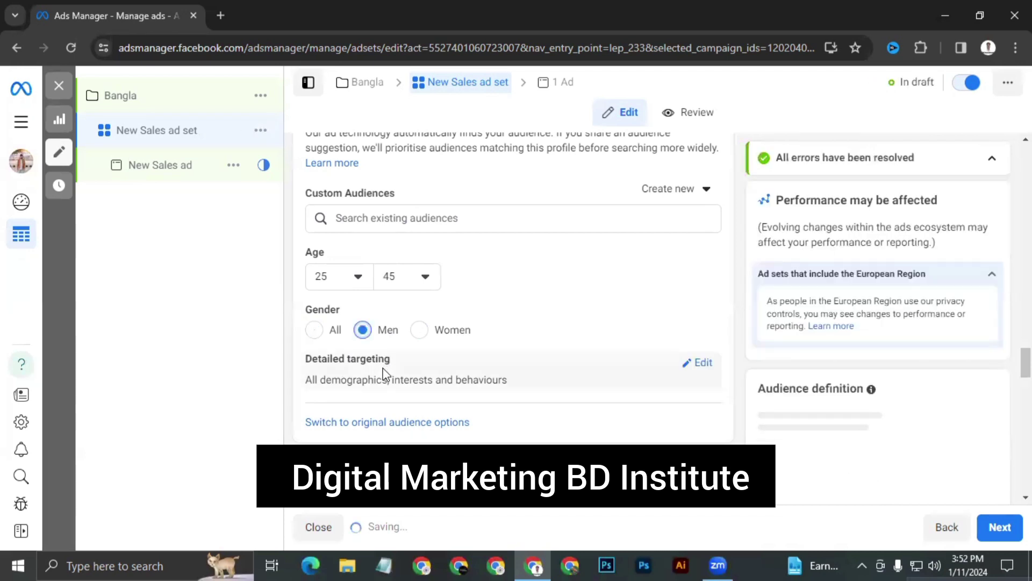
Open detailed targeting for editing and browse to the job title search under Demographics > Work.
scroll(419, 361, down, 3)
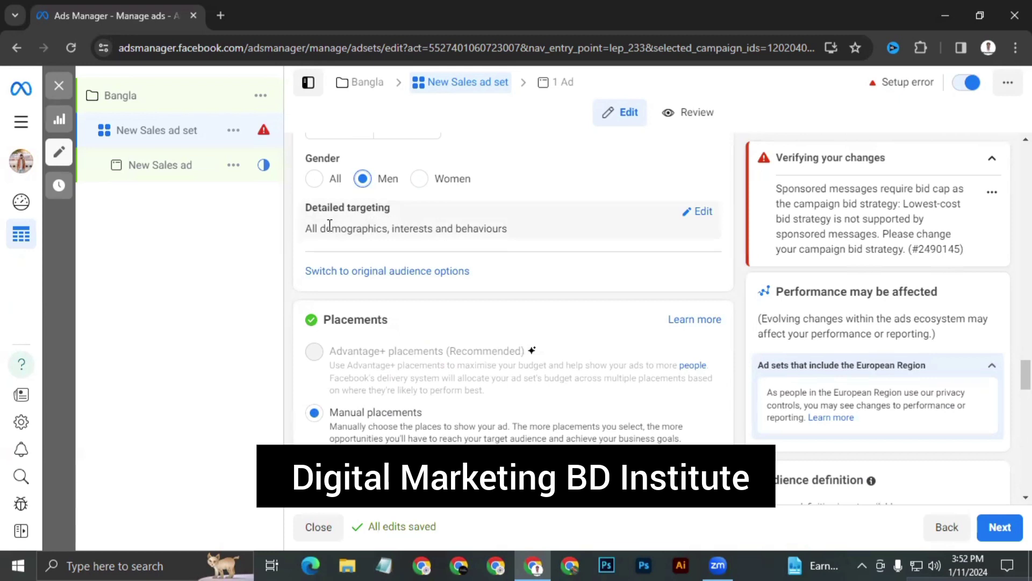
click(698, 212)
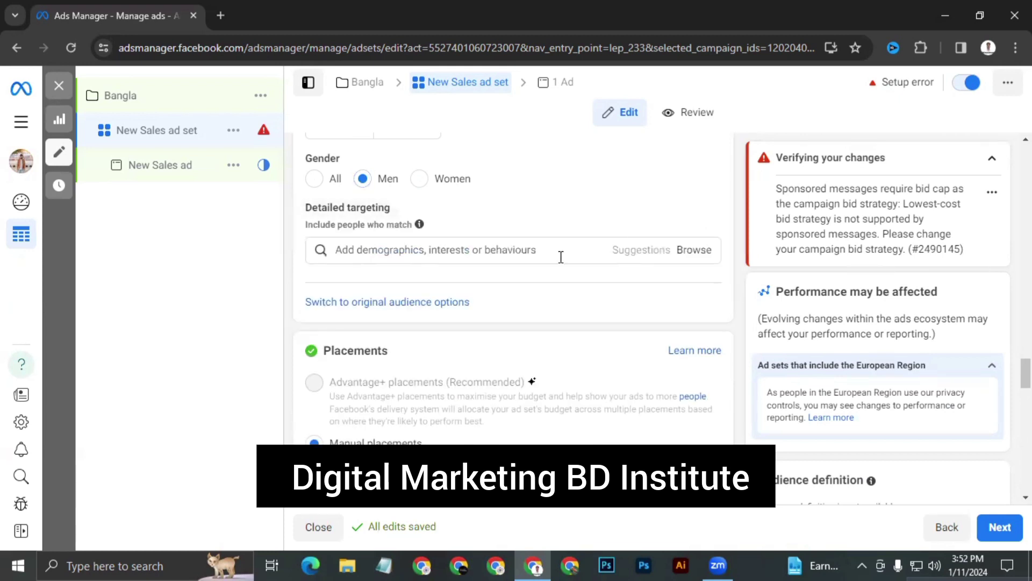
click(469, 252)
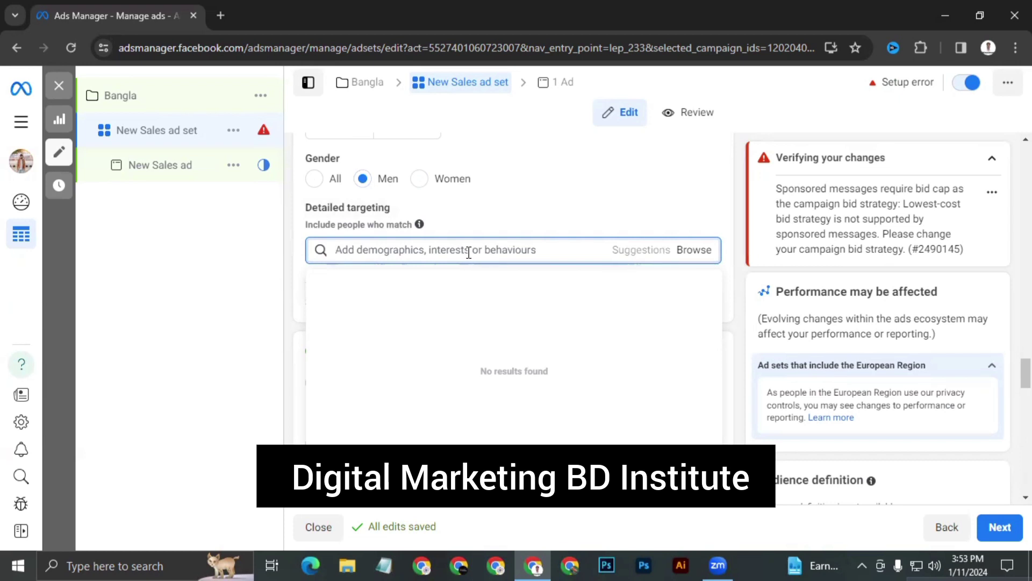
click(692, 251)
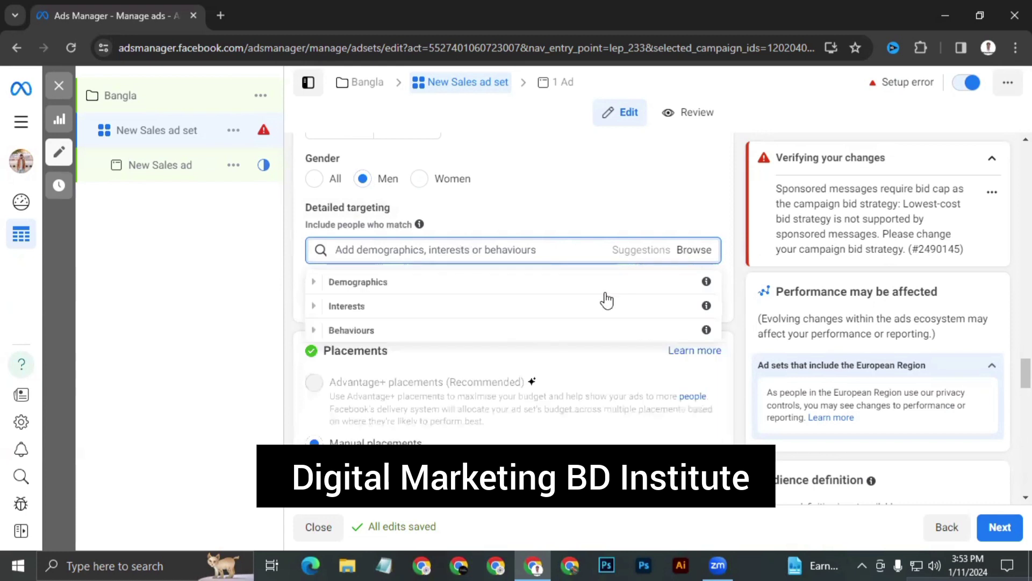
click(312, 284)
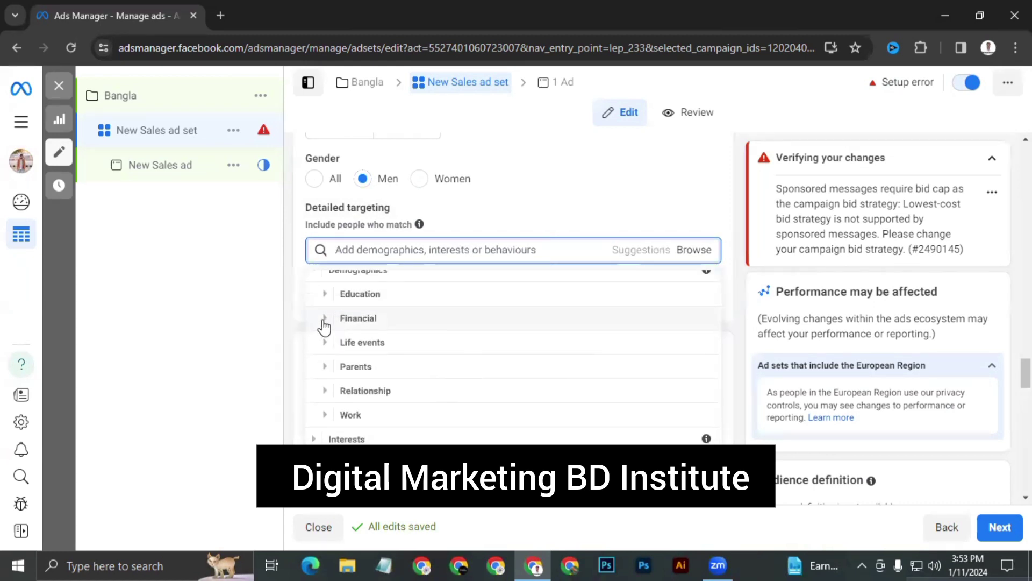
click(326, 297)
scroll(333, 371, down, 2)
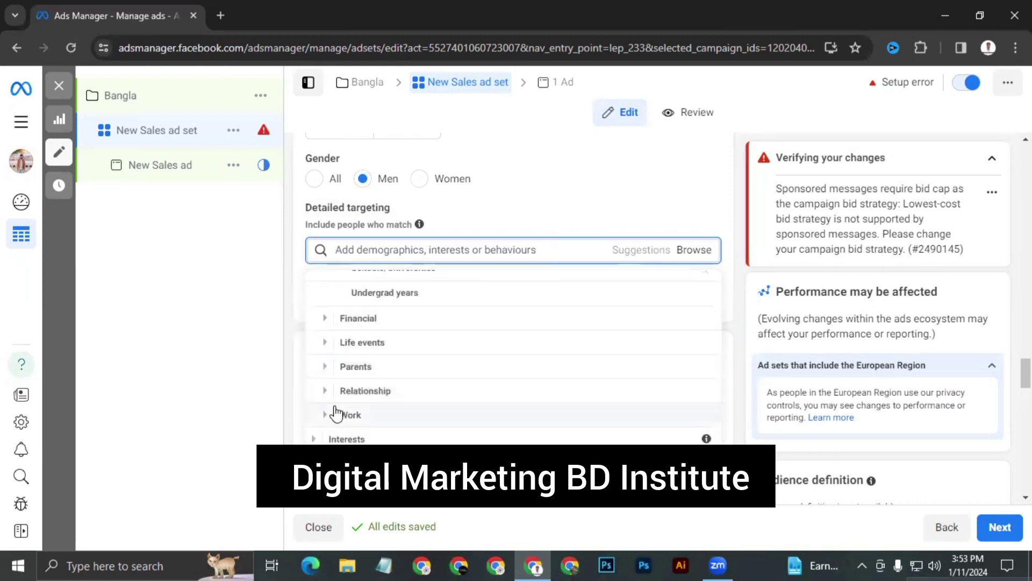
click(324, 390)
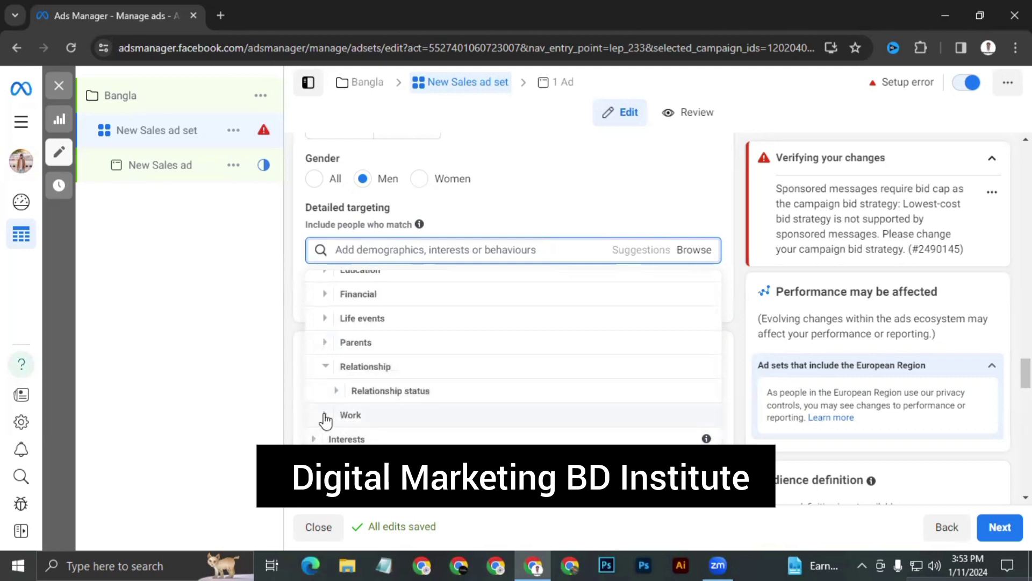
click(326, 416)
click(383, 414)
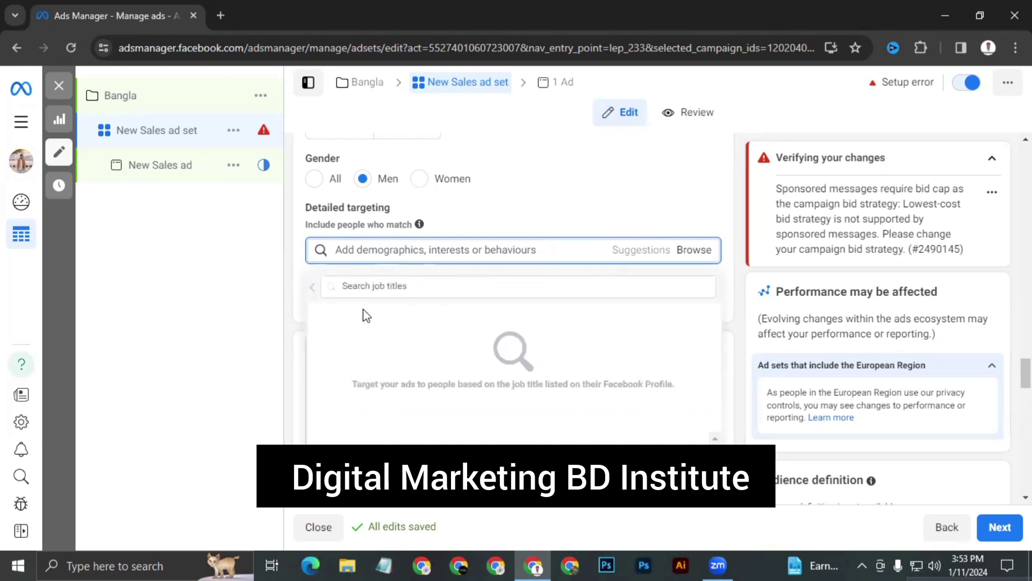
Search the job titles for "jod" and include University of Jos in the detailed targeting.
click(402, 290)
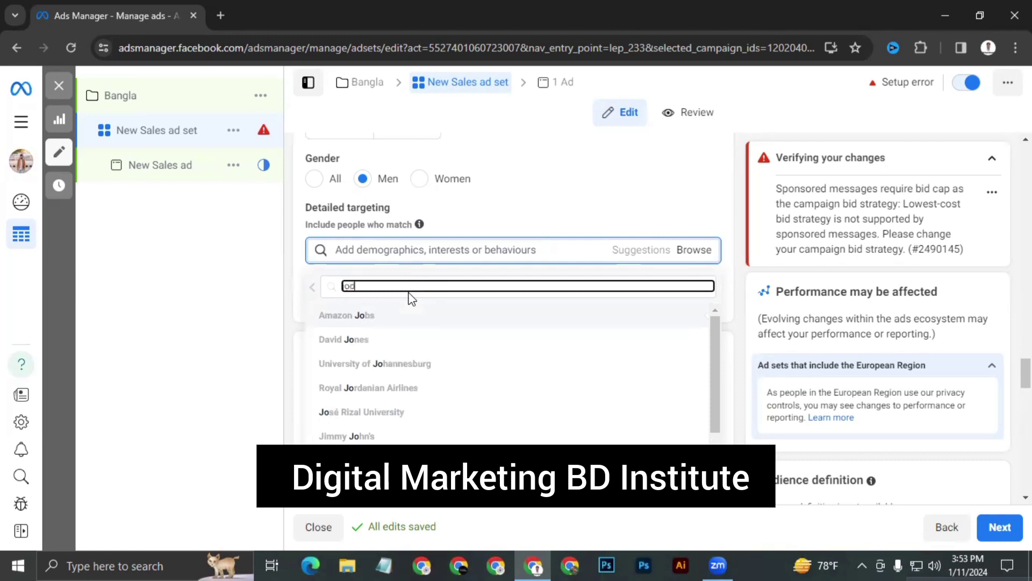
mouse_move(413, 319)
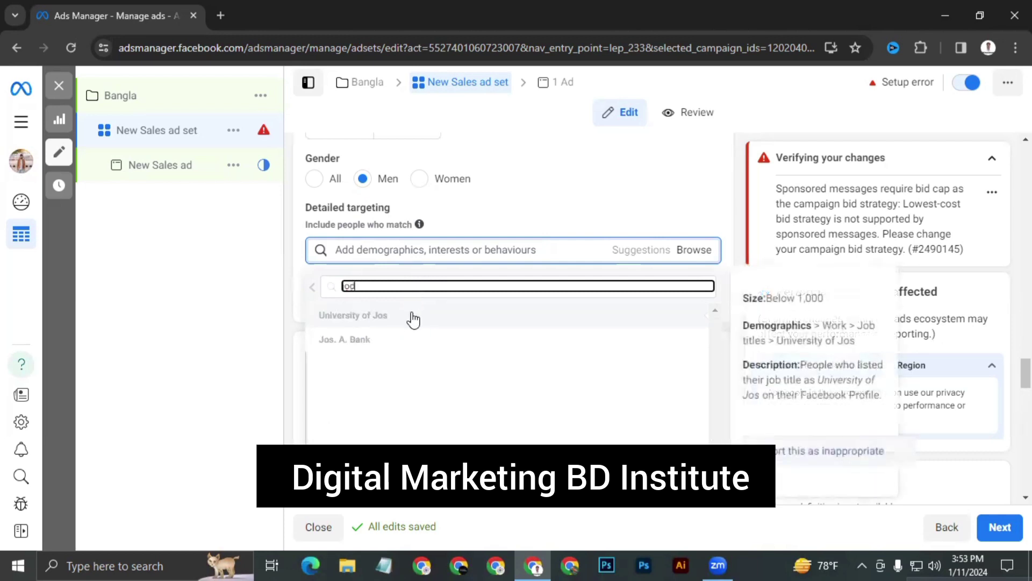
click(352, 320)
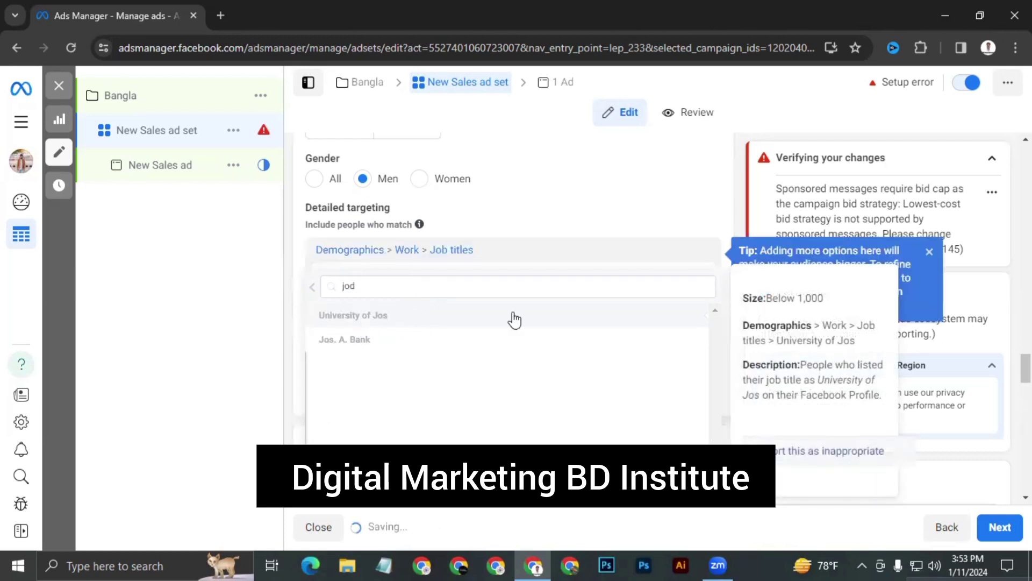
Search the job titles for "online sh" and include Online Shop, Online shopping and Online Shopping in the detailed targeting.
double_click(409, 285)
key(BackSpace)
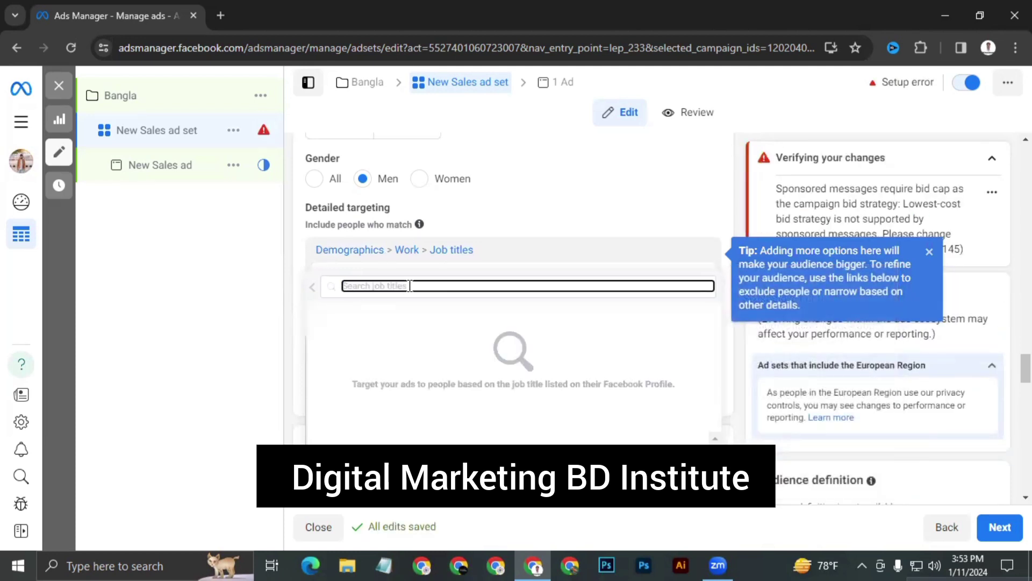
text(e)
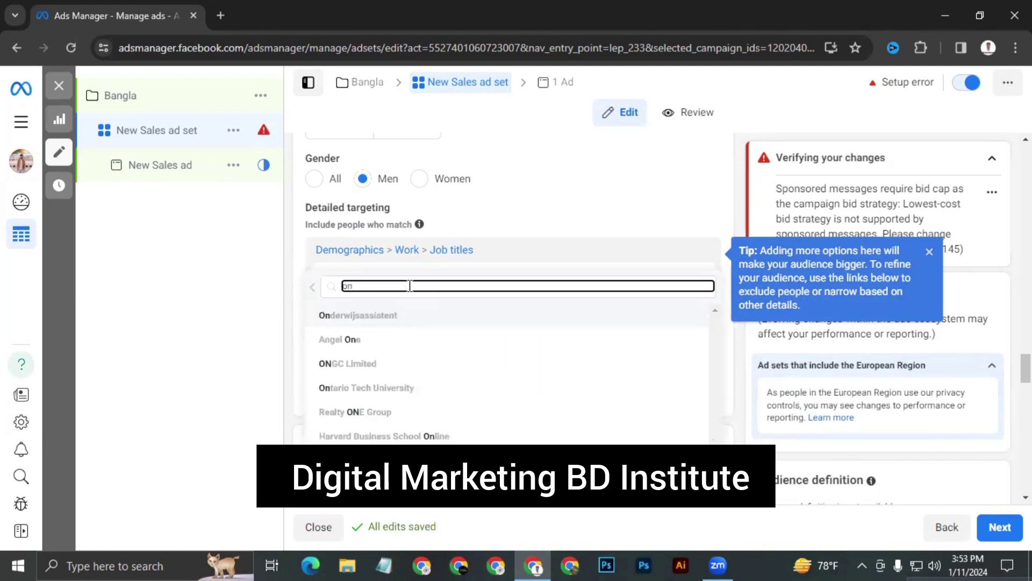
text(nline s)
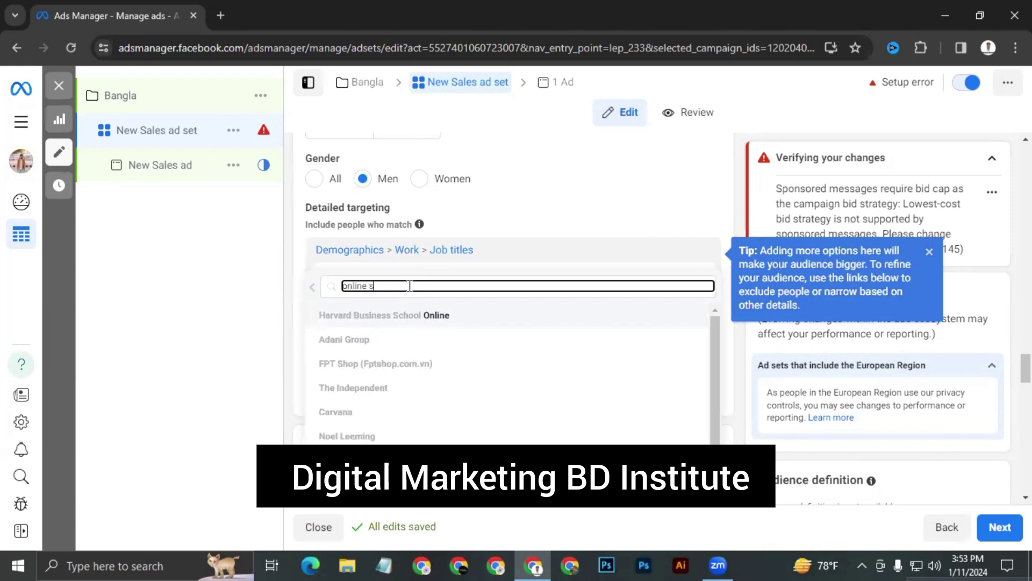
text(po)
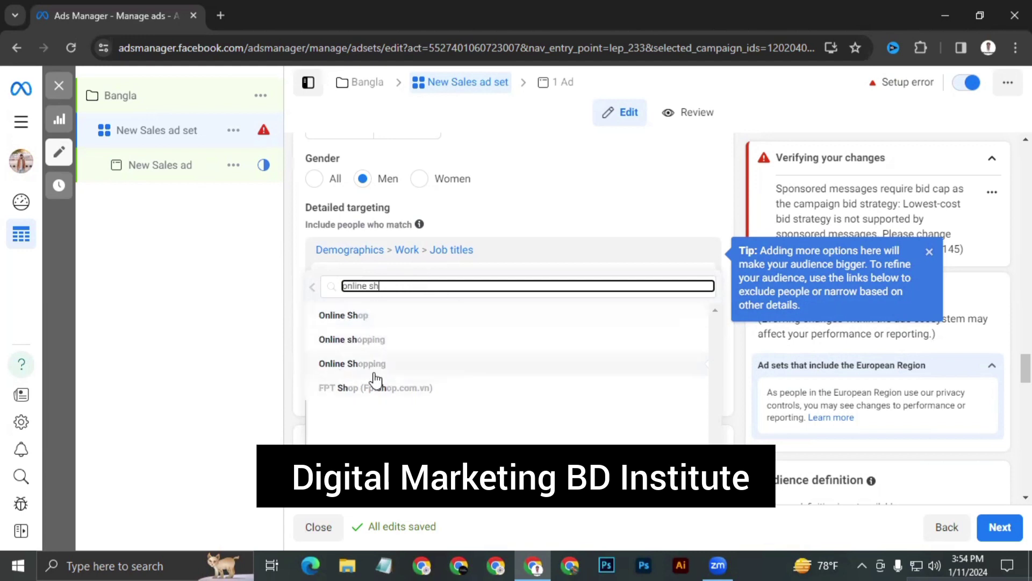
mouse_move(357, 403)
mouse_move(344, 319)
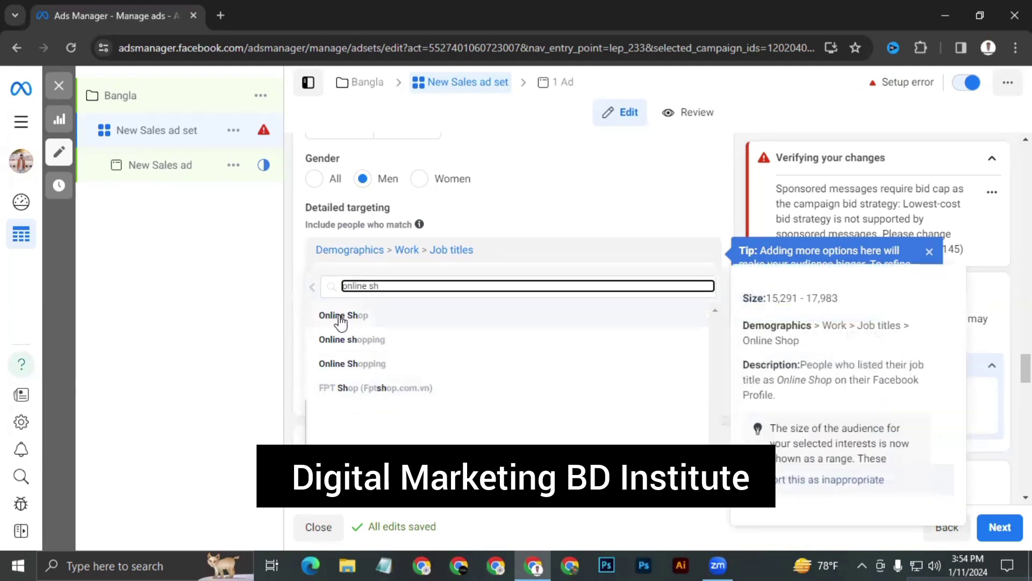
click(432, 312)
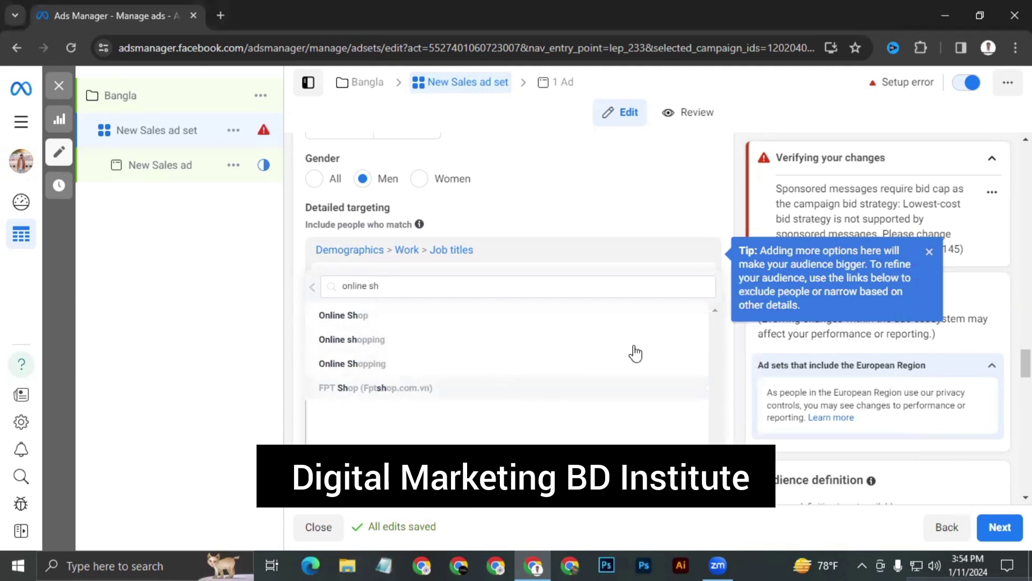
click(928, 252)
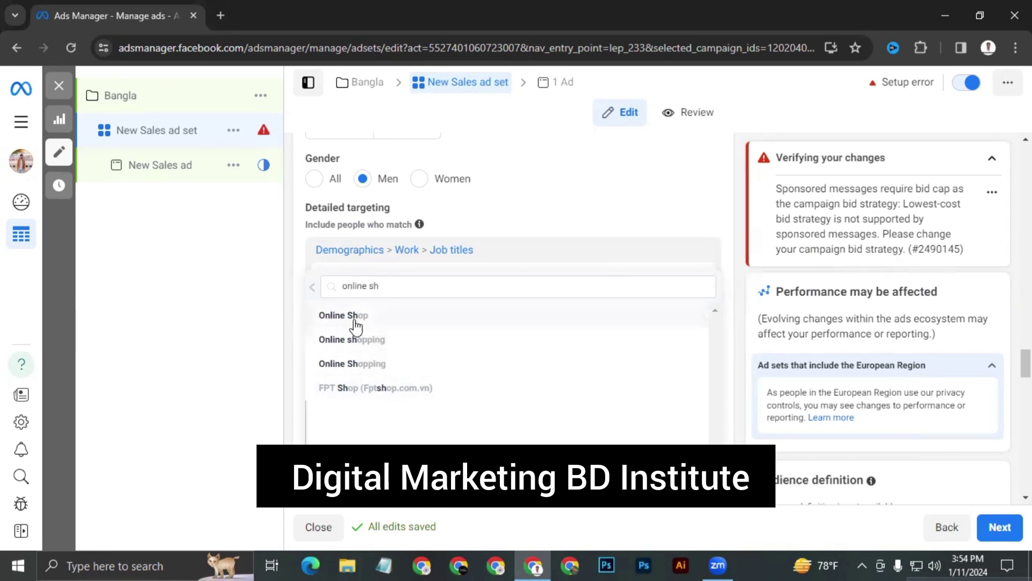
mouse_move(359, 344)
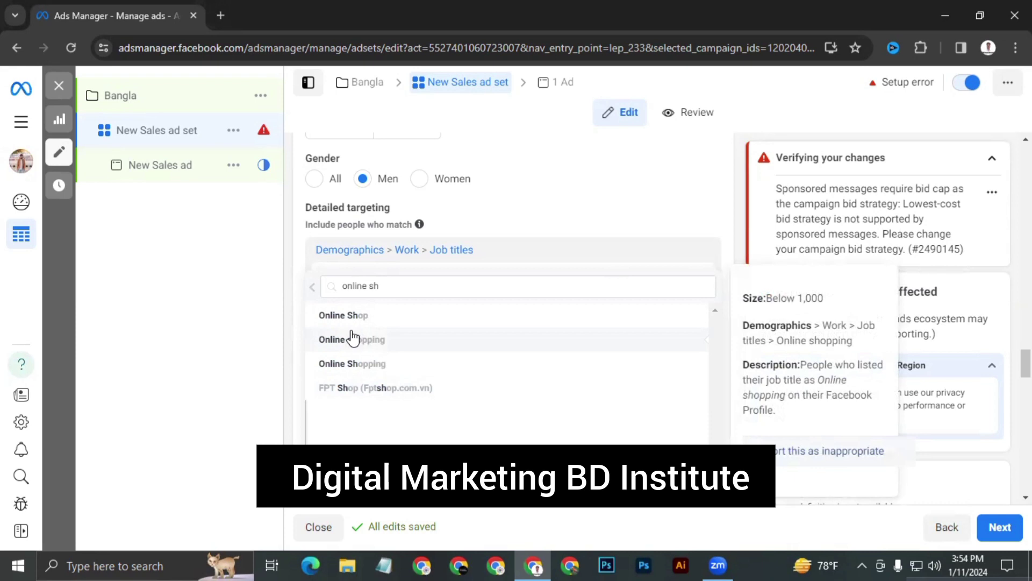
Search the job titles for "online shp" and review the job titles included in detailed targeting.
click(401, 285)
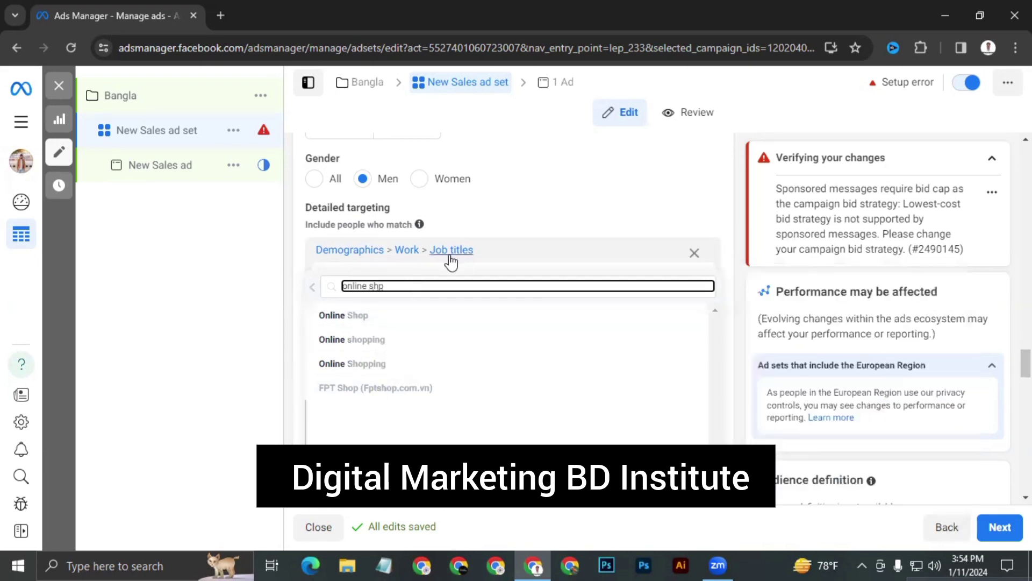
scroll(344, 238, down, 5)
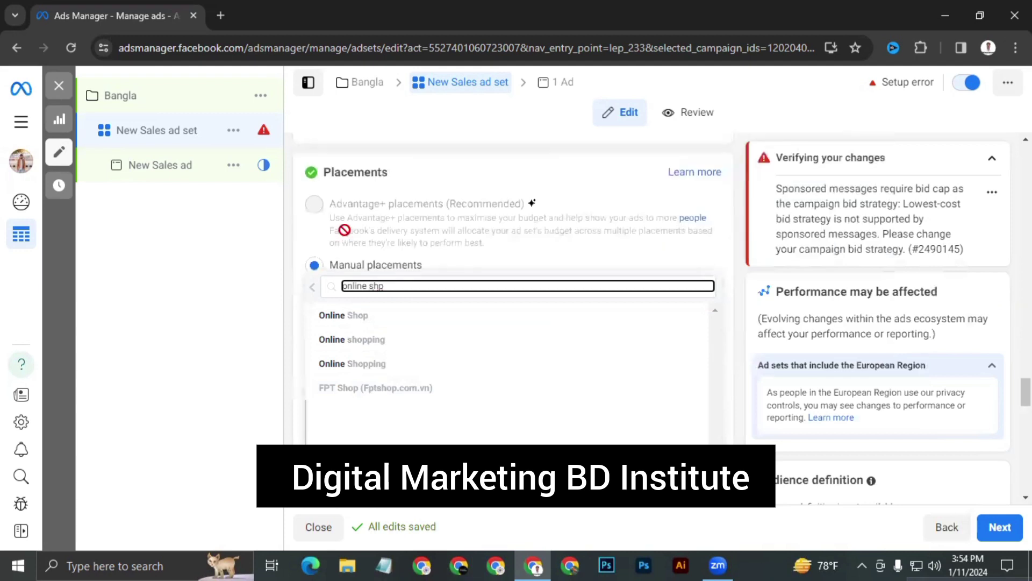
scroll(346, 231, up, 4)
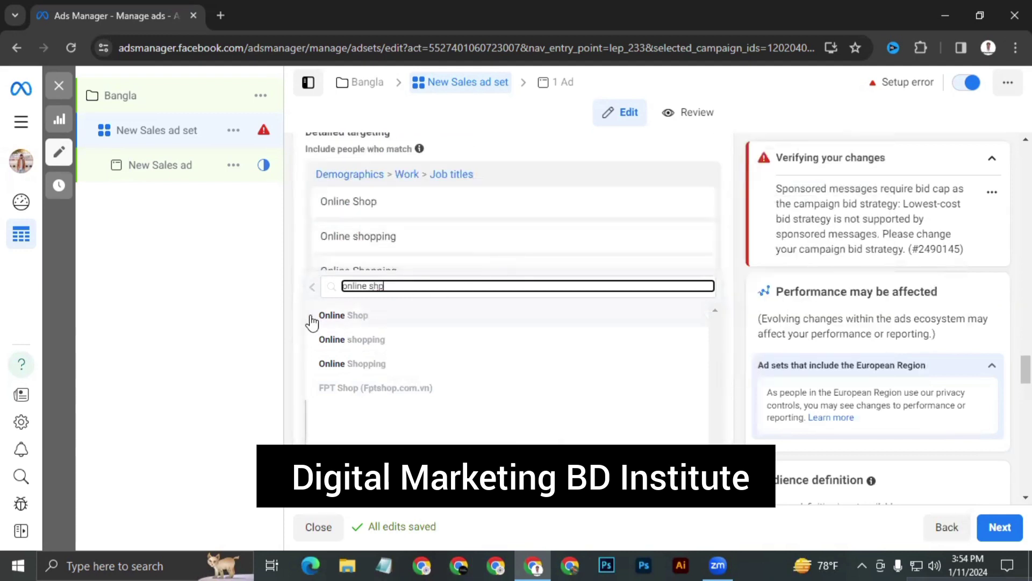
click(345, 318)
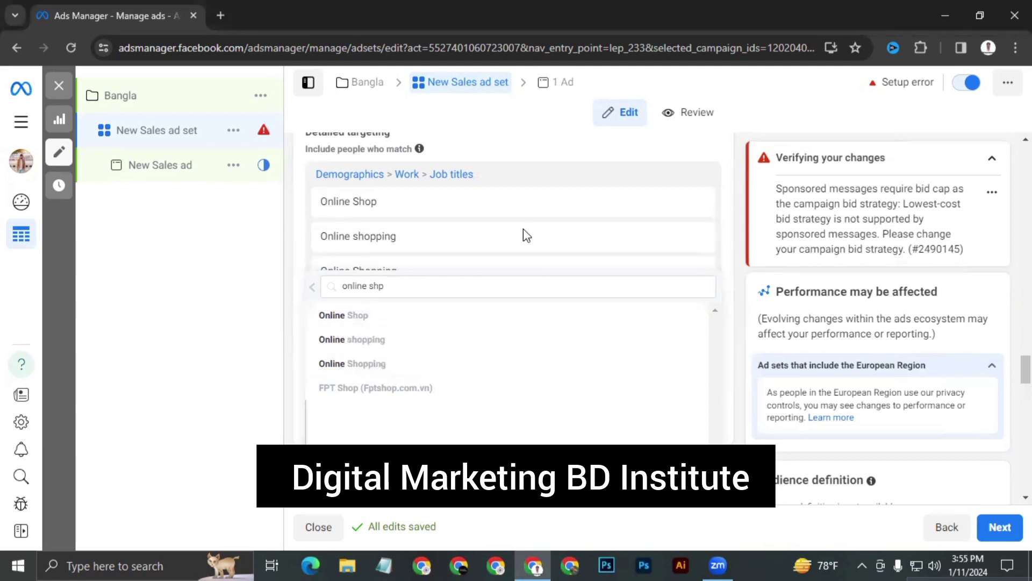
scroll(467, 223, down, 1)
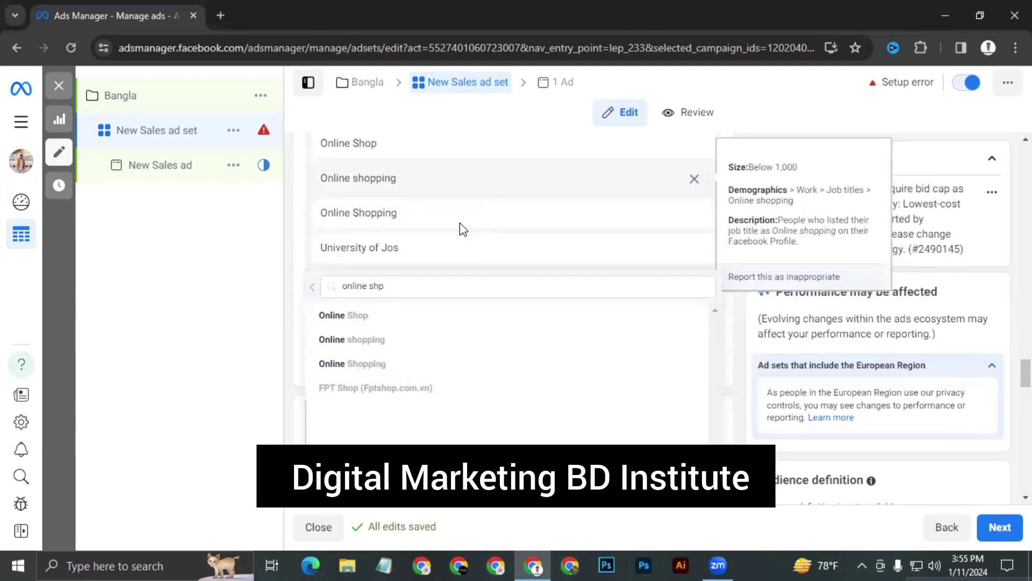
scroll(460, 223, up, 1)
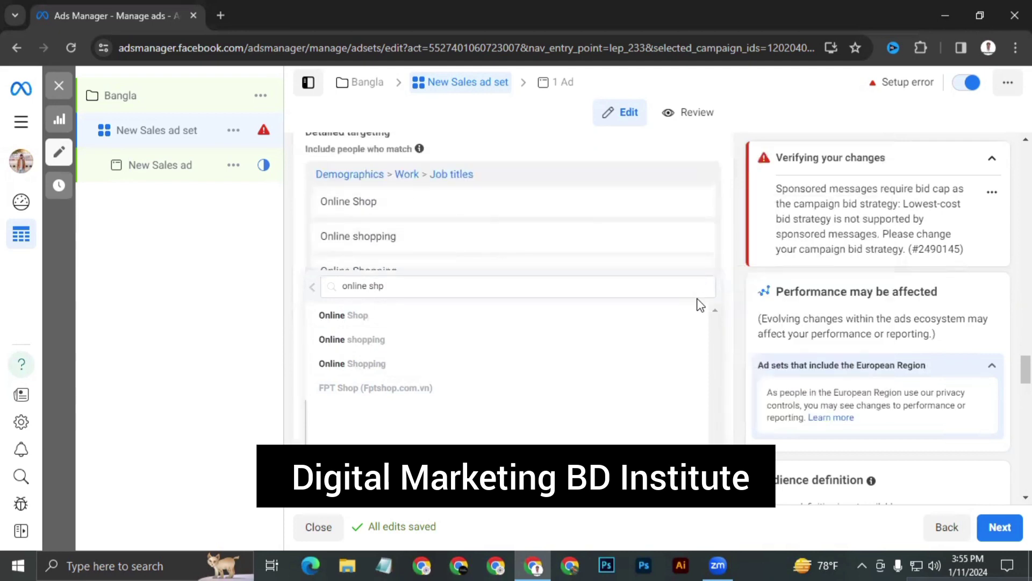
Leave the targeting category list and narrow the audience with an additional "and must also match" condition.
click(313, 289)
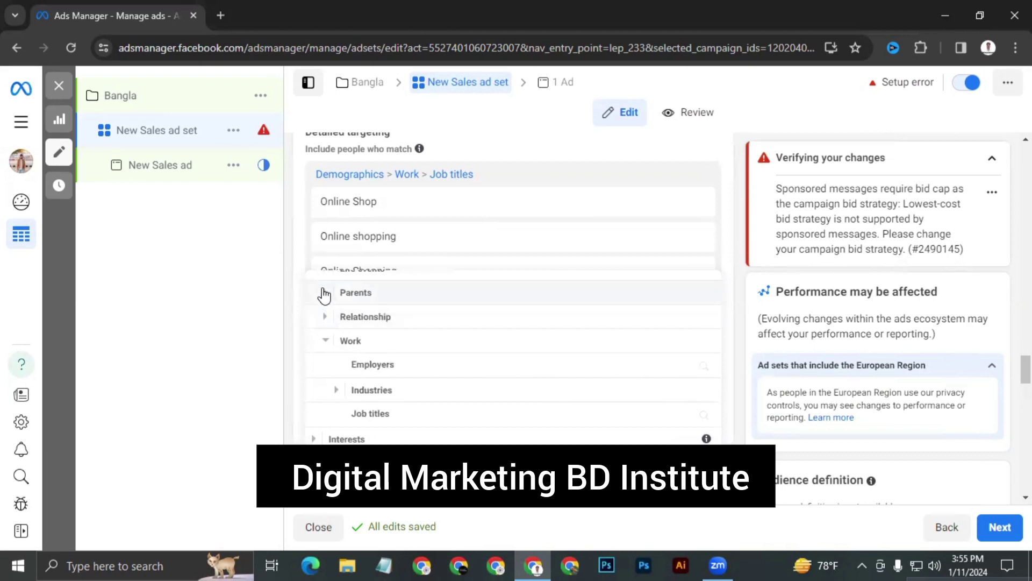
mouse_move(567, 255)
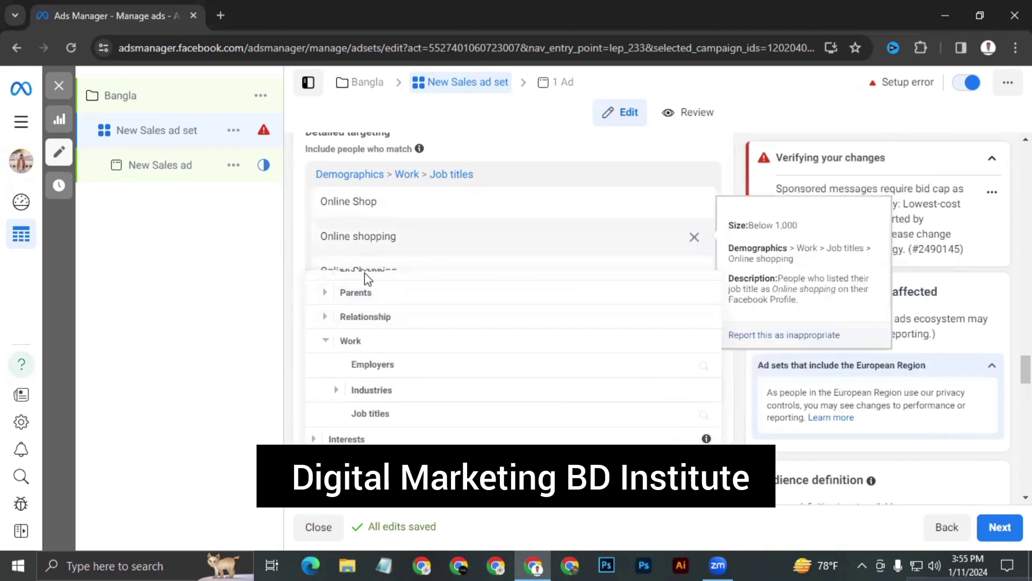
click(715, 336)
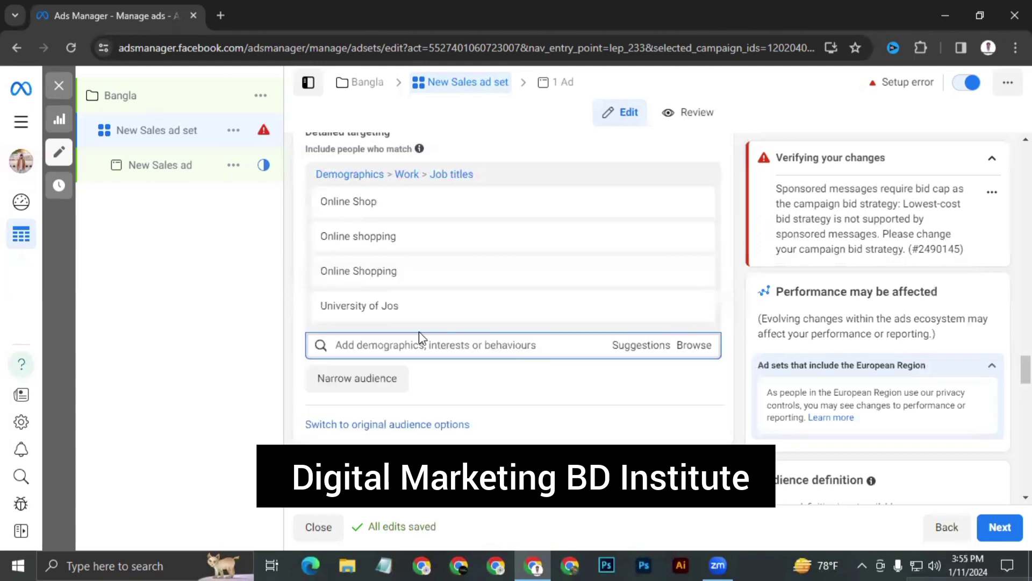
click(346, 381)
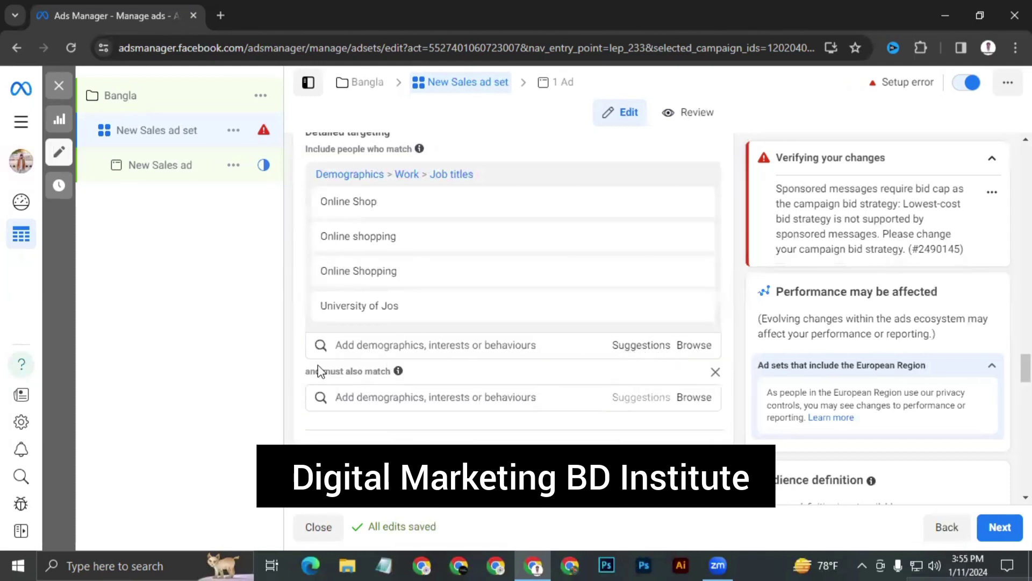
Start switching to the original audience options, but choose to keep using Advantage+ audience.
scroll(426, 341, down, 4)
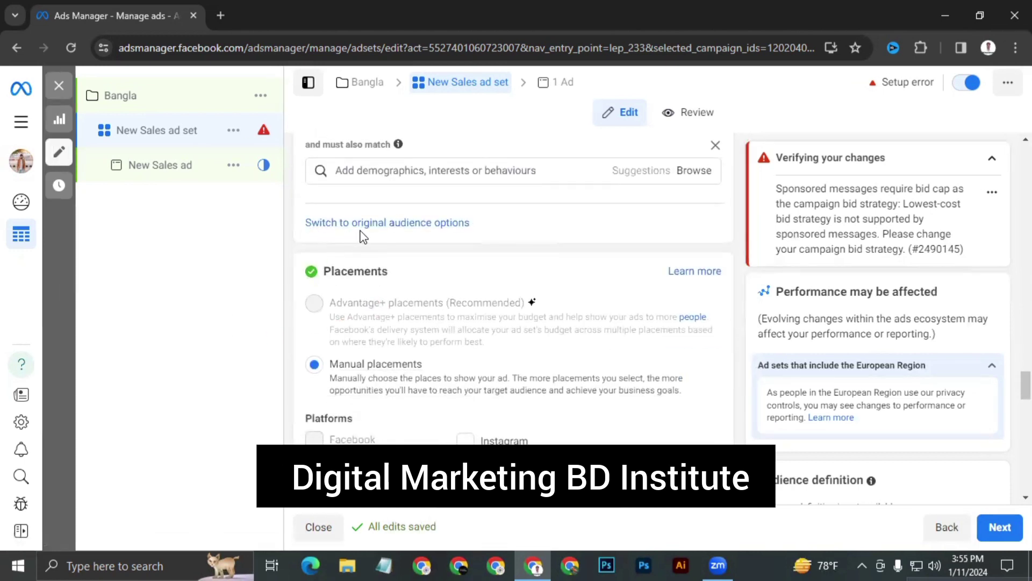
click(452, 221)
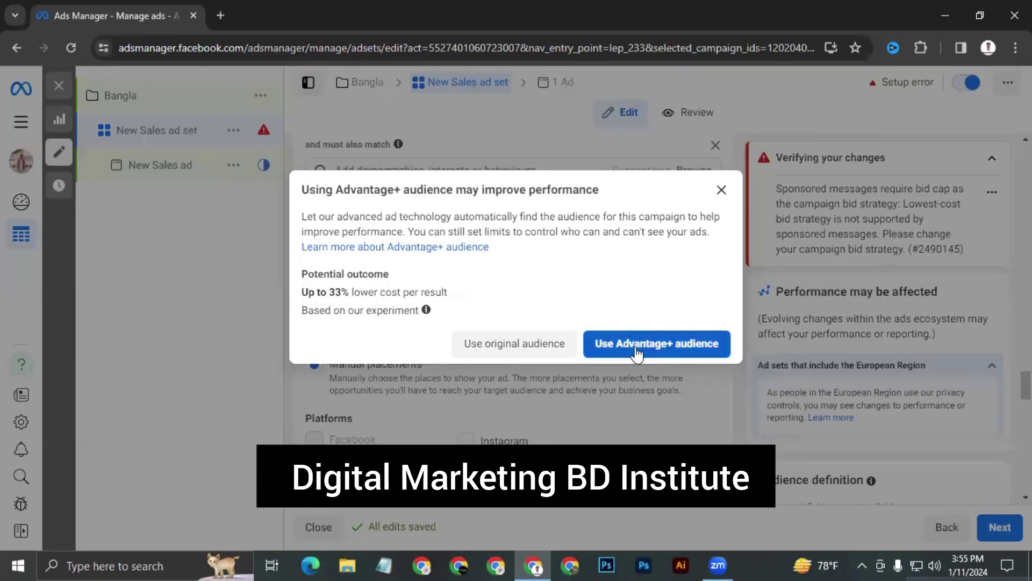
click(636, 348)
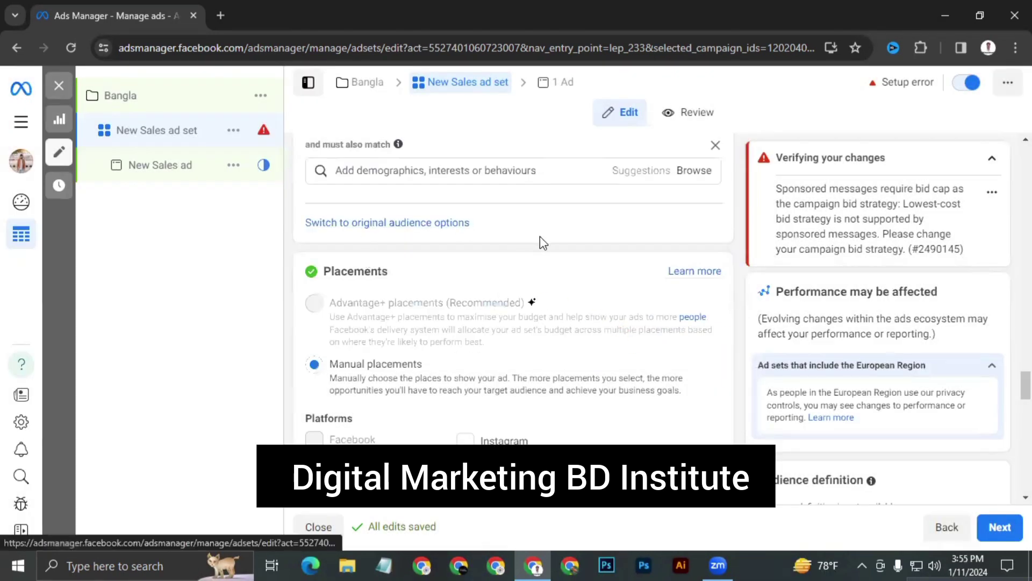
Go to the ad set's placements and dismiss the Instagram Shop notice under Platforms.
scroll(415, 361, down, 2)
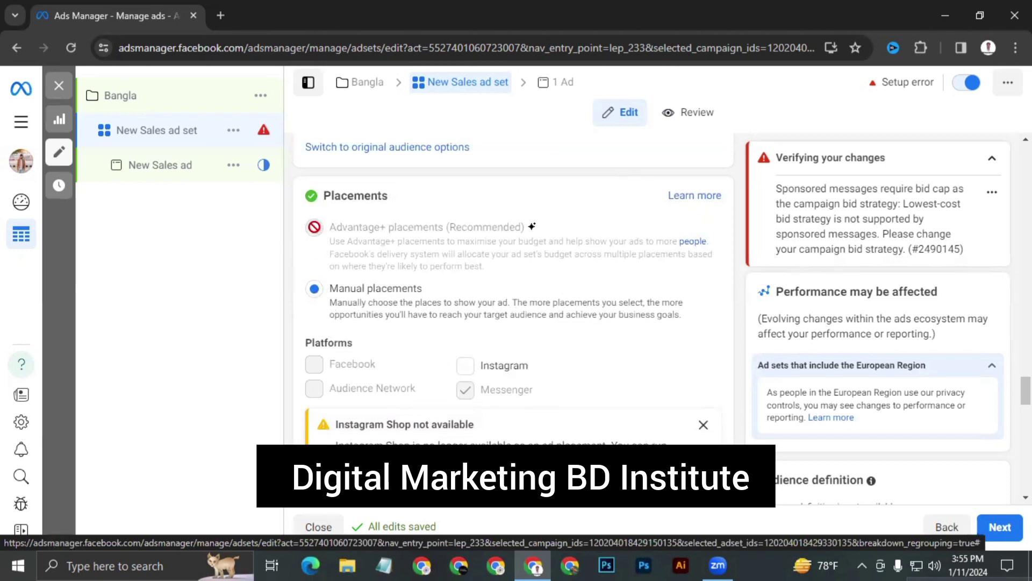
scroll(360, 298, down, 4)
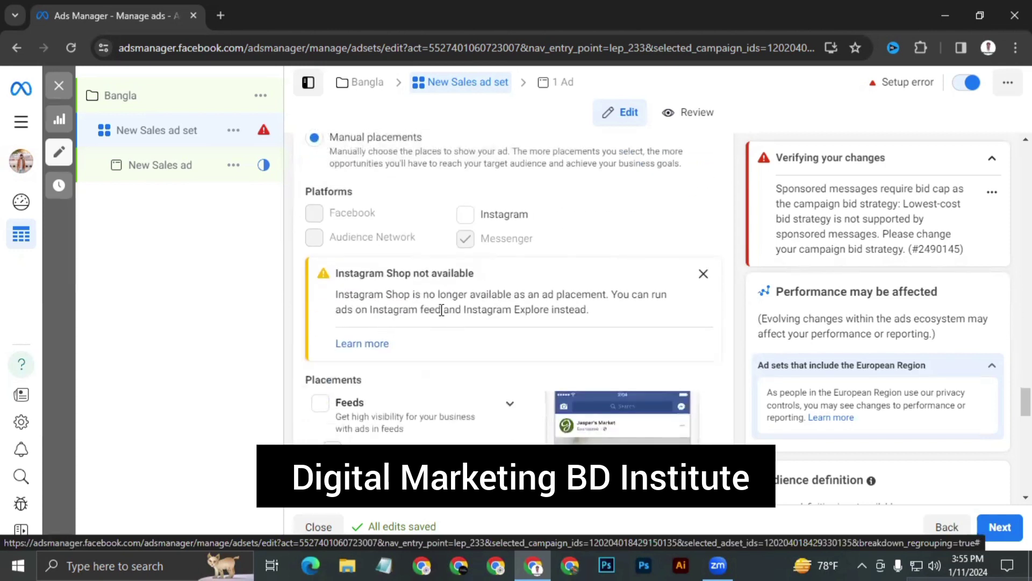
scroll(426, 308, down, 5)
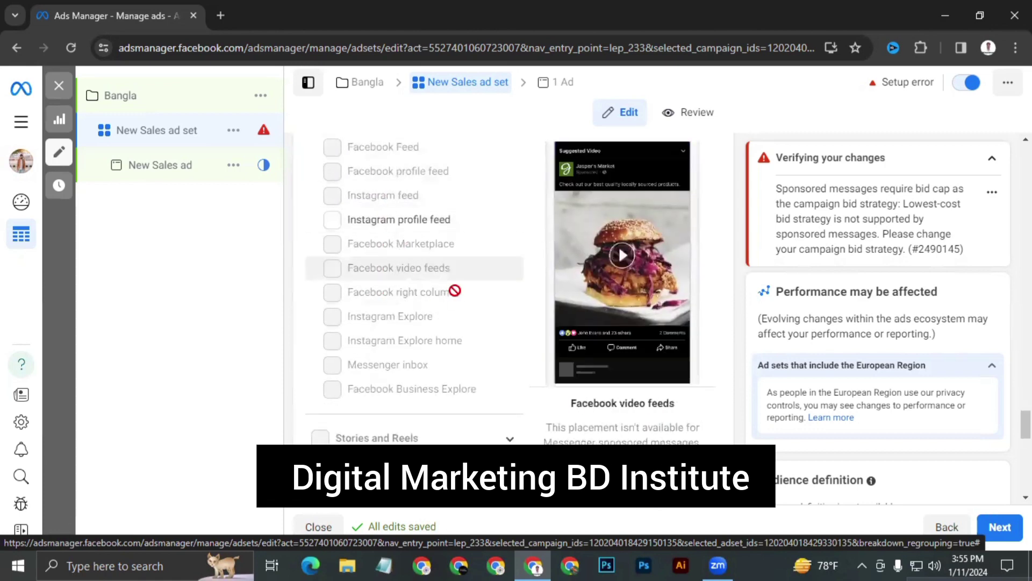
scroll(411, 295, up, 5)
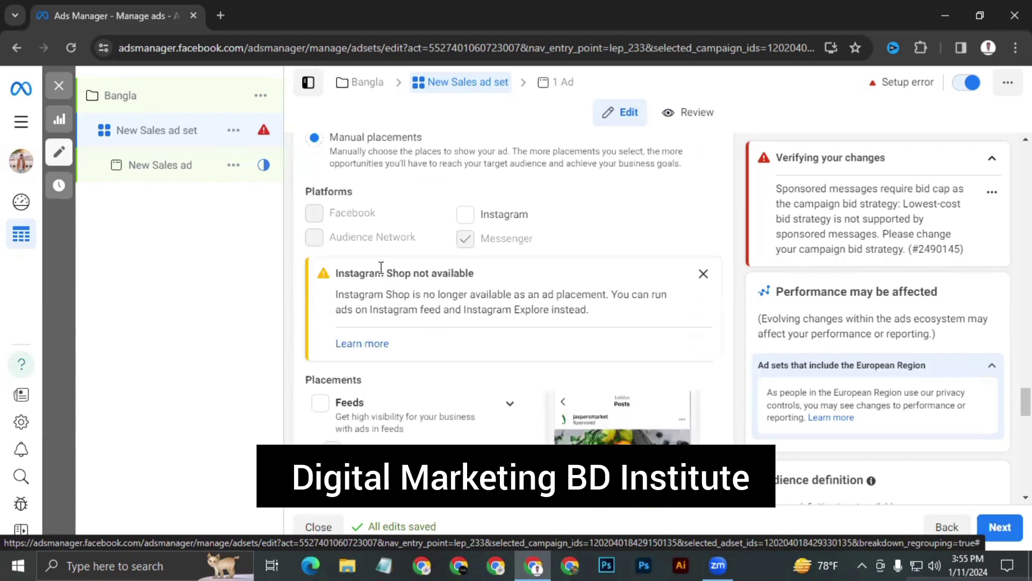
click(703, 274)
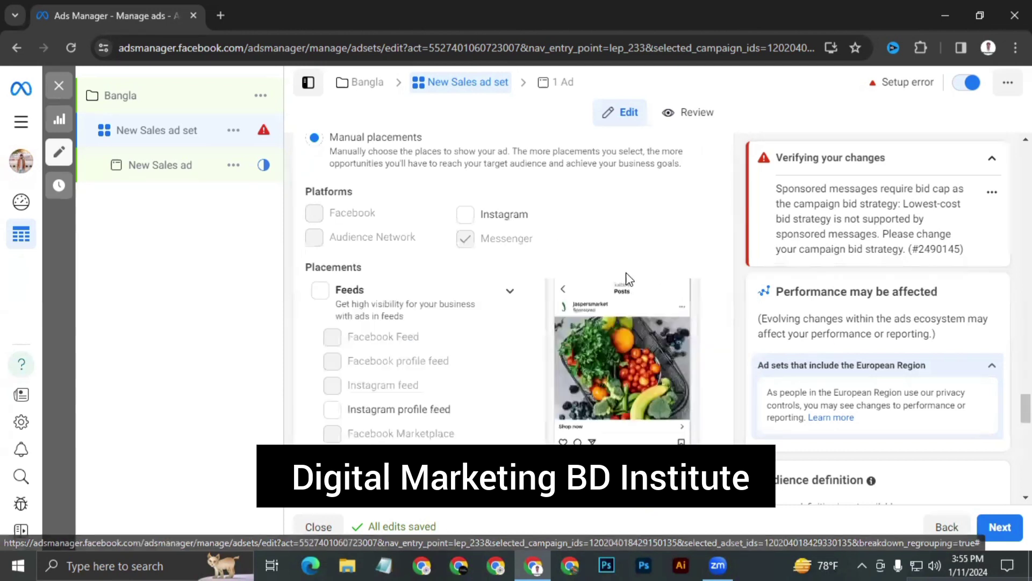
Try out the Instagram profile feed placement under Feeds by selecting it and clearing it again.
scroll(557, 281, down, 1)
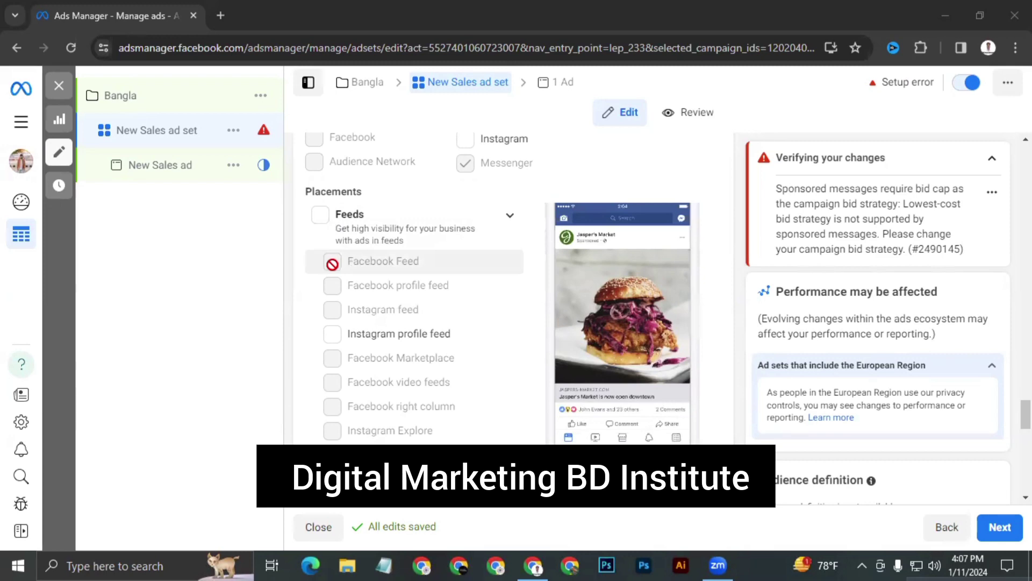
scroll(339, 342, down, 1)
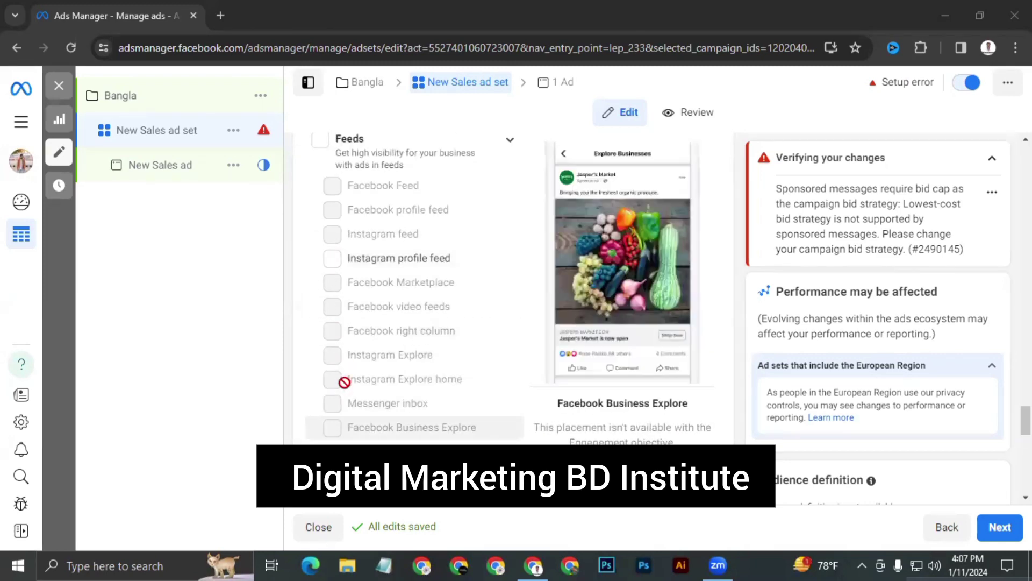
scroll(344, 381, down, 1)
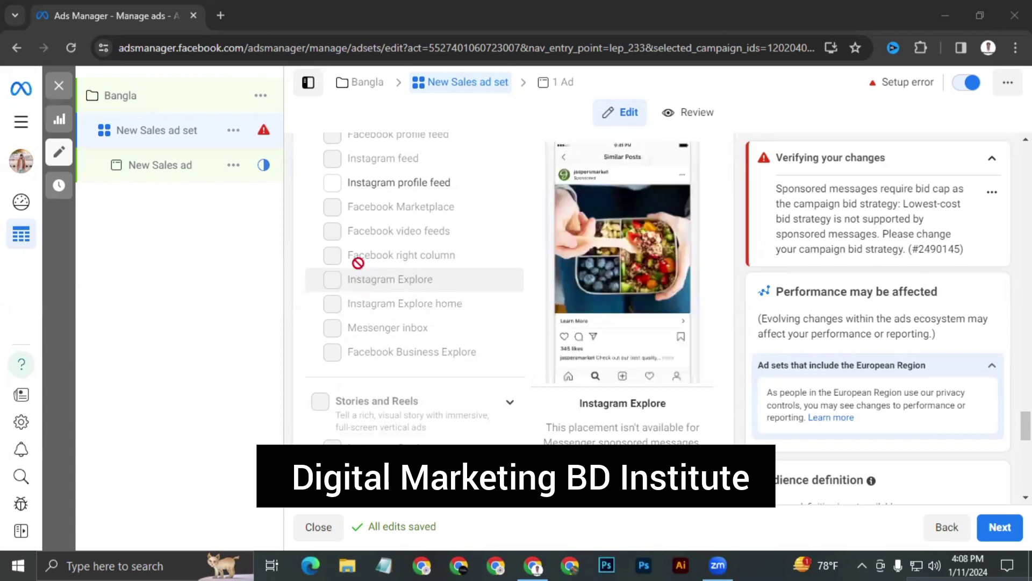
scroll(359, 226, up, 4)
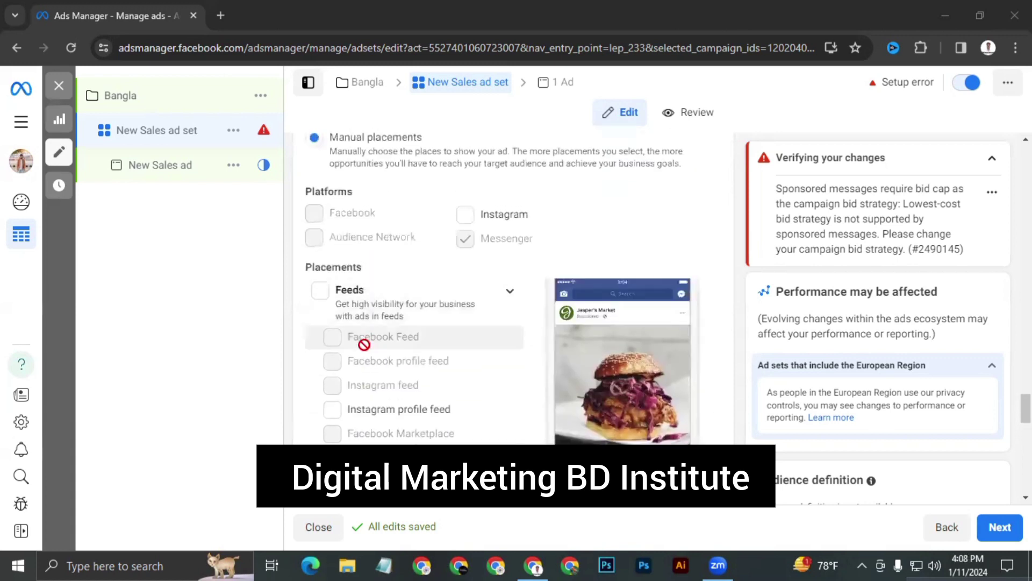
click(321, 296)
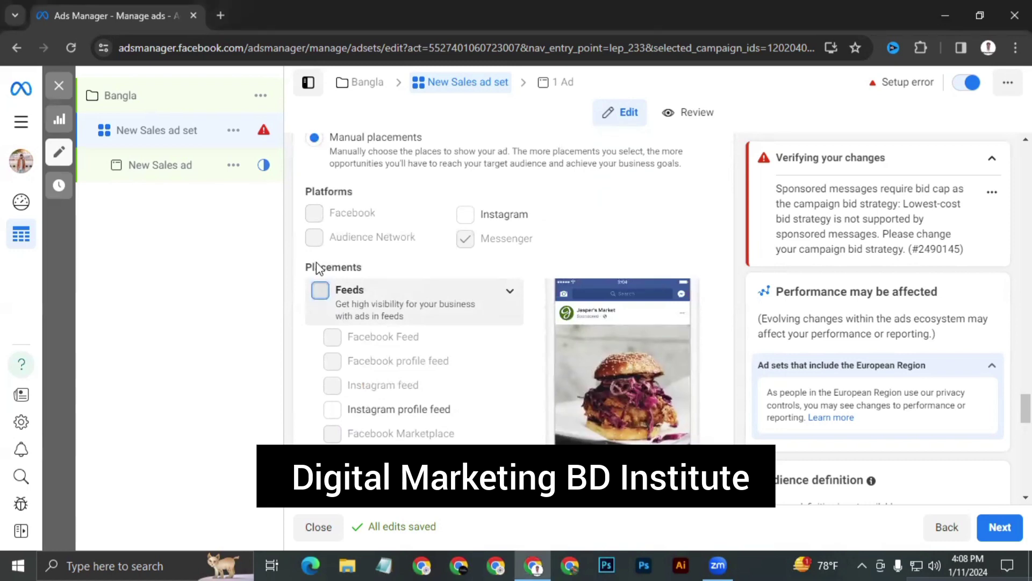
scroll(391, 300, down, 3)
click(380, 301)
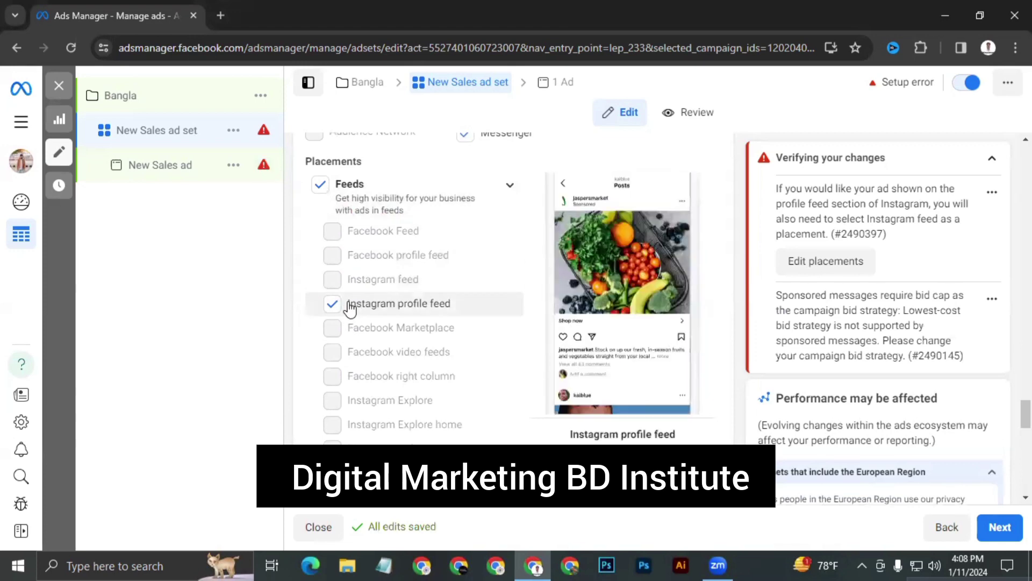
click(334, 306)
Review the remaining placements and brand safety options, and continue from the ad set to the ad.
scroll(417, 290, down, 8)
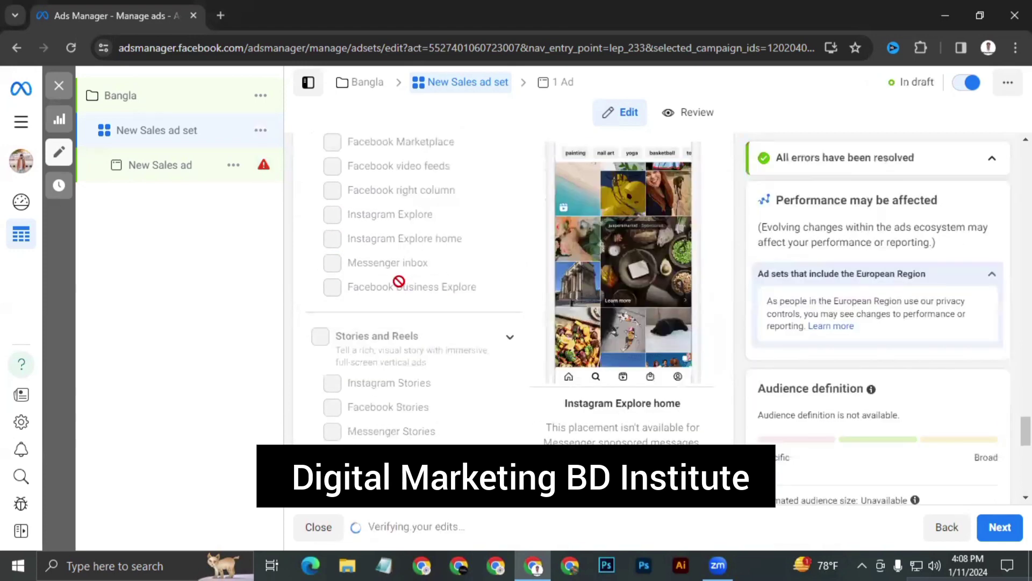
scroll(368, 383, down, 7)
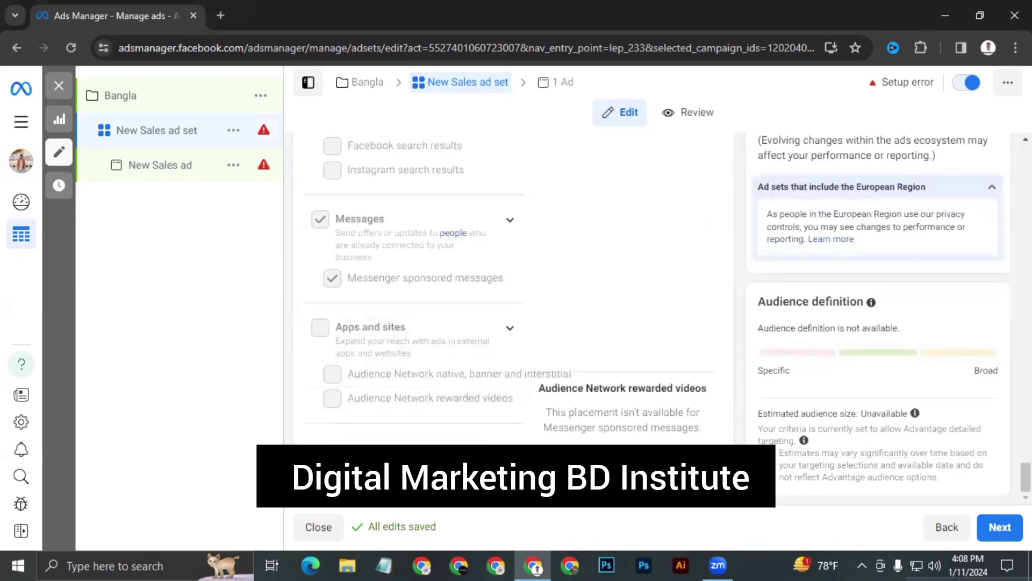
scroll(364, 365, down, 3)
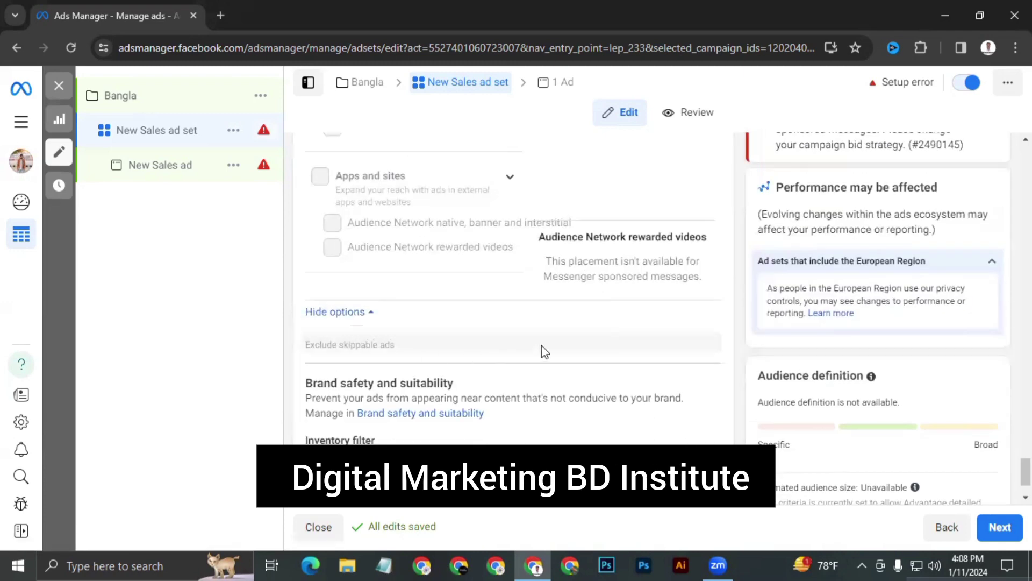
scroll(594, 365, down, 2)
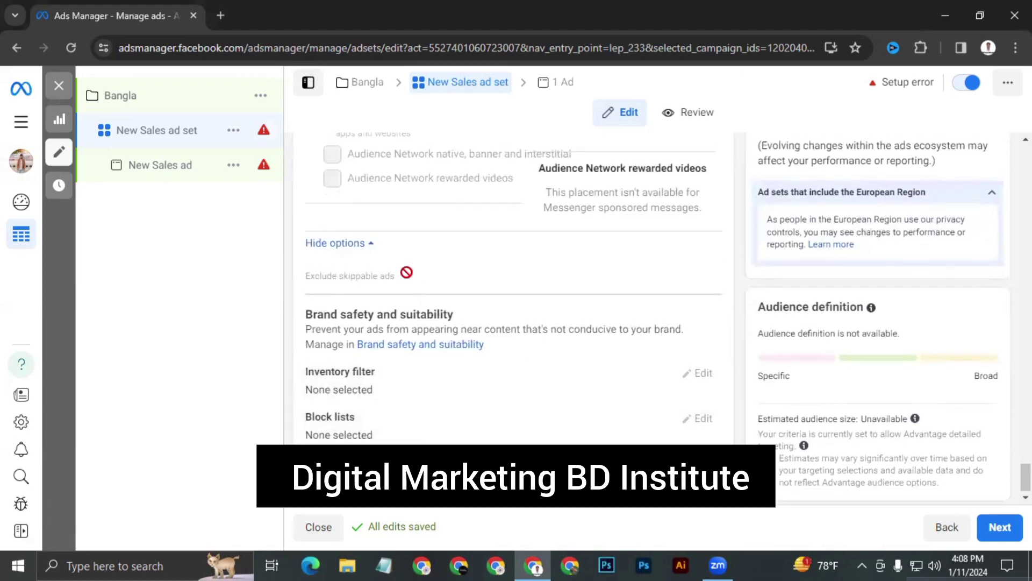
scroll(412, 251, up, 3)
click(1004, 535)
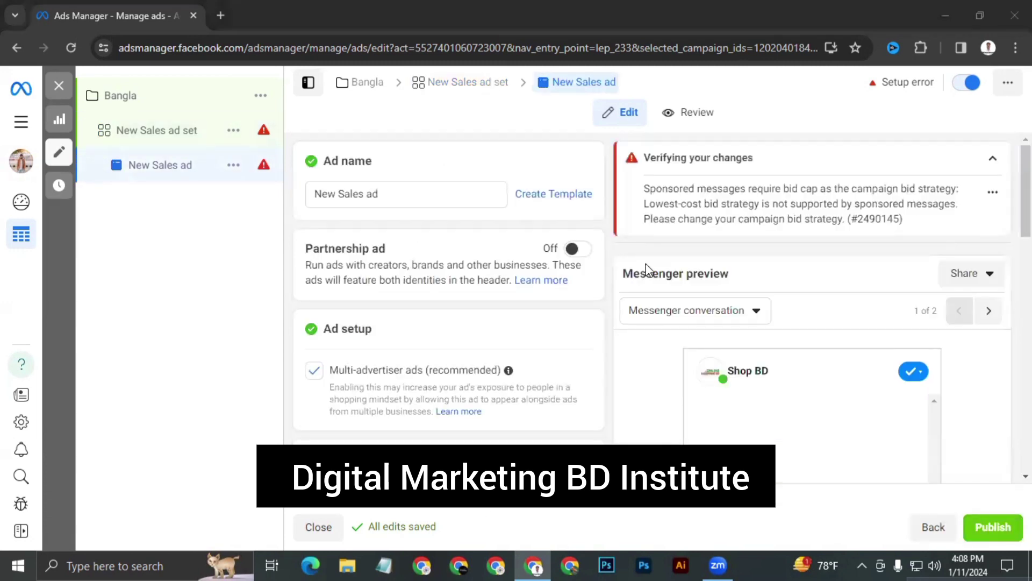
Add the Digital BD picture from the account images as the message template's image.
scroll(500, 364, down, 3)
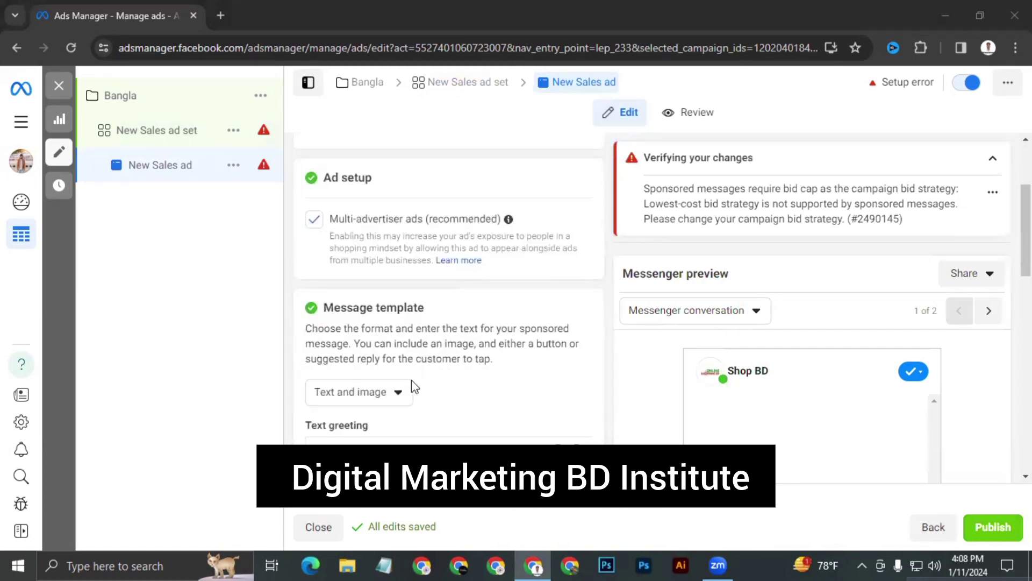
scroll(473, 266, down, 4)
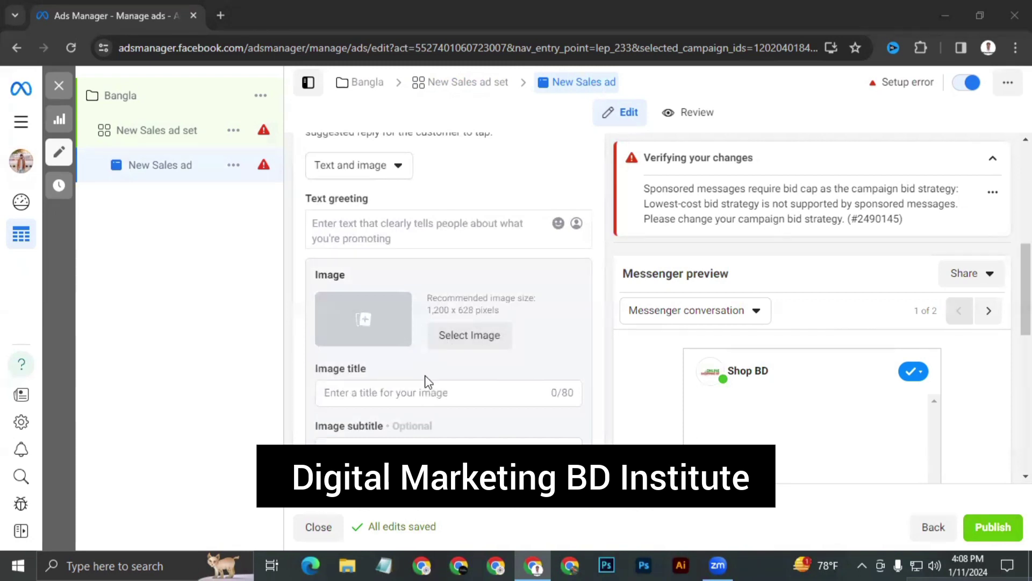
click(451, 337)
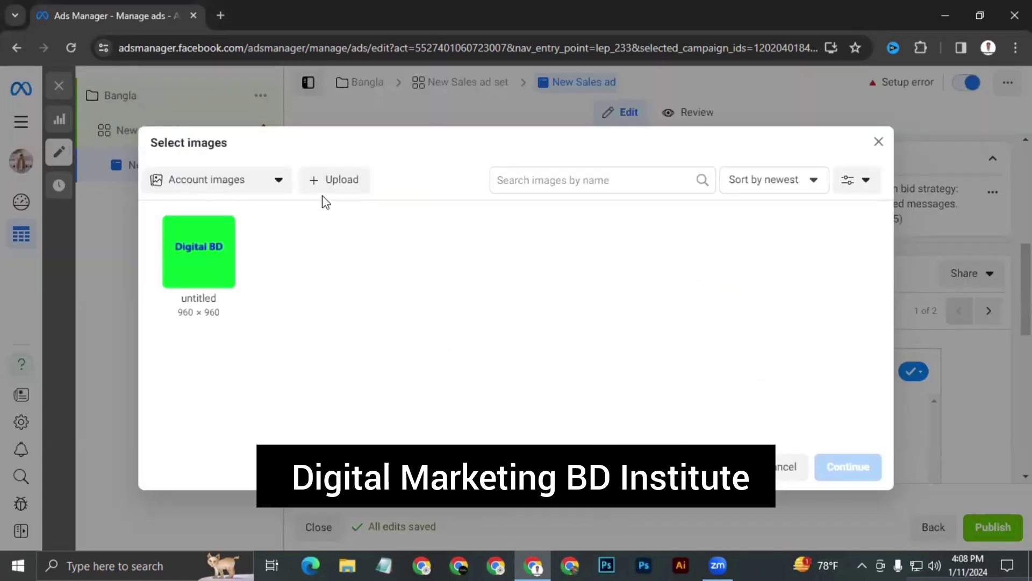
click(276, 181)
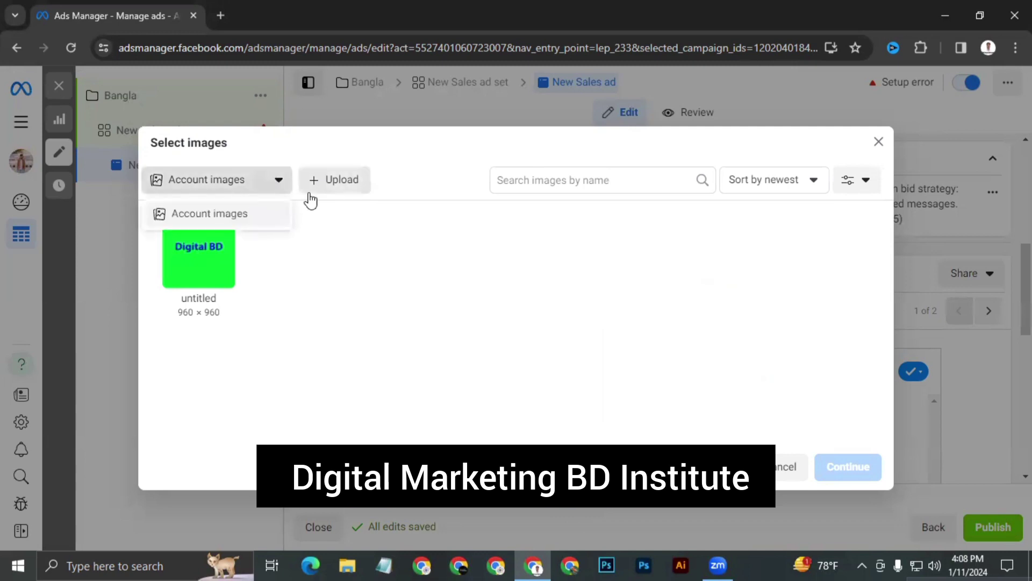
click(221, 214)
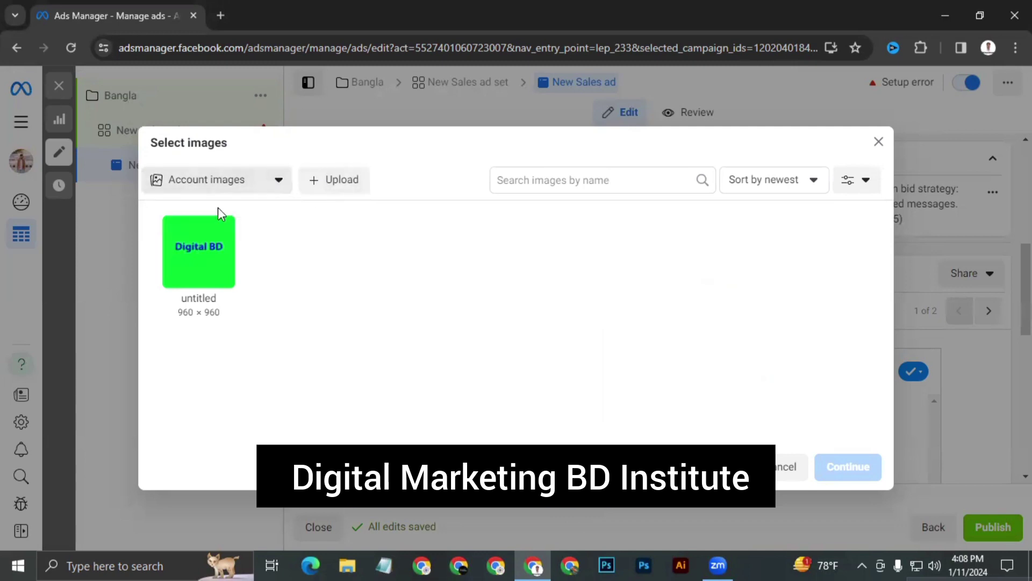
click(232, 262)
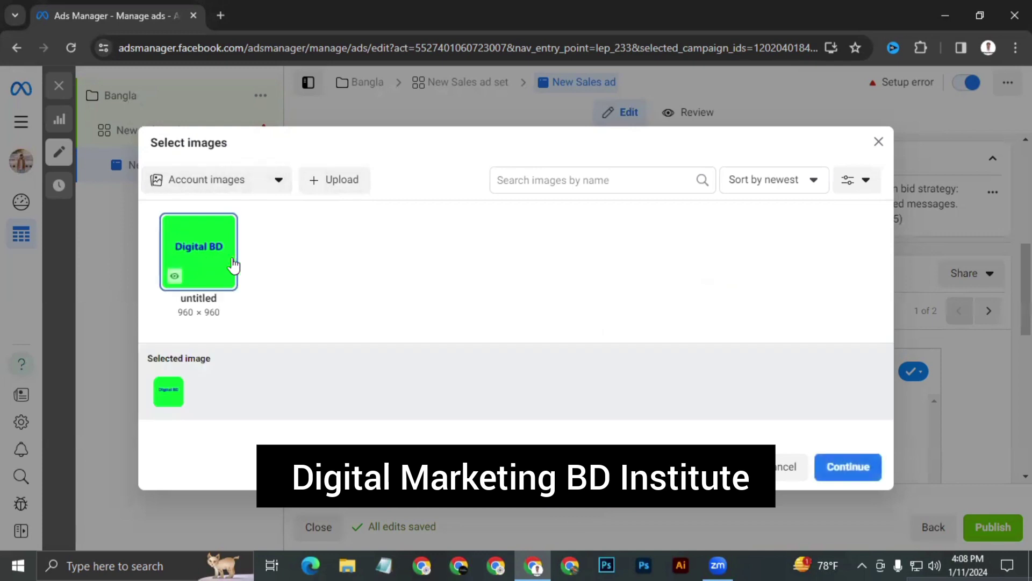
click(855, 469)
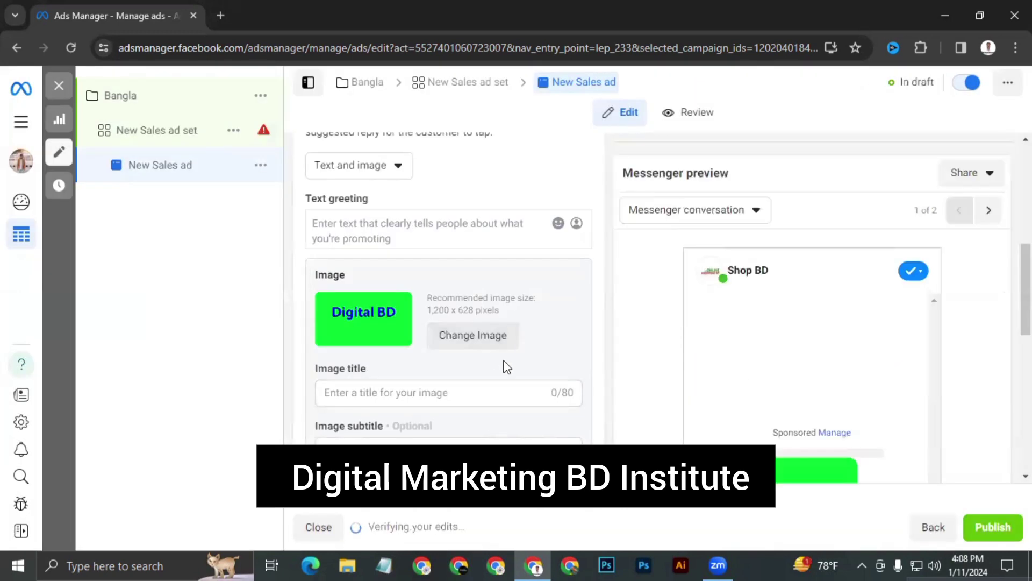
Enter "ffffff" as the message template's text greeting.
scroll(894, 350, up, 1)
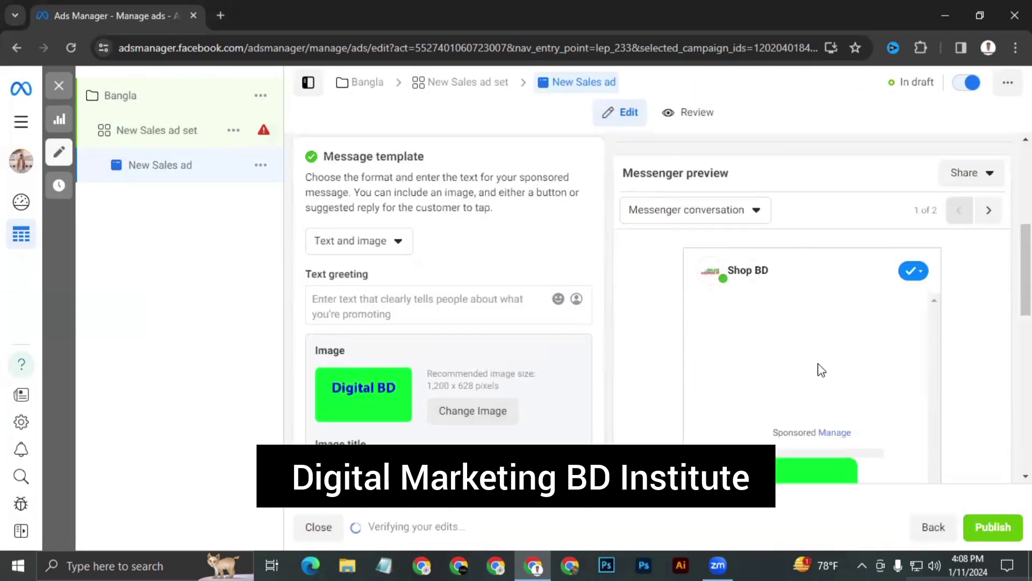
click(369, 302)
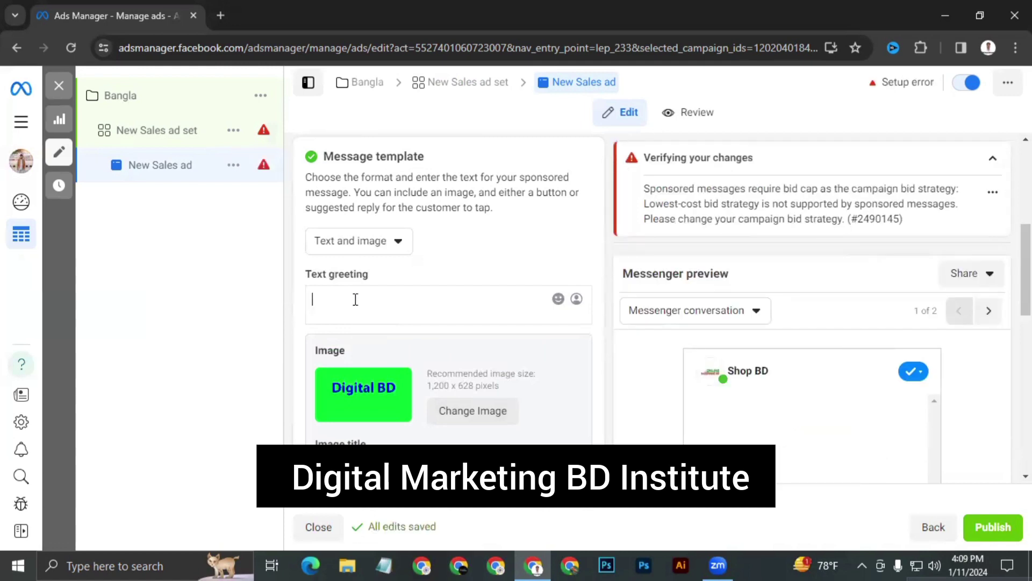
scroll(790, 380, down, 3)
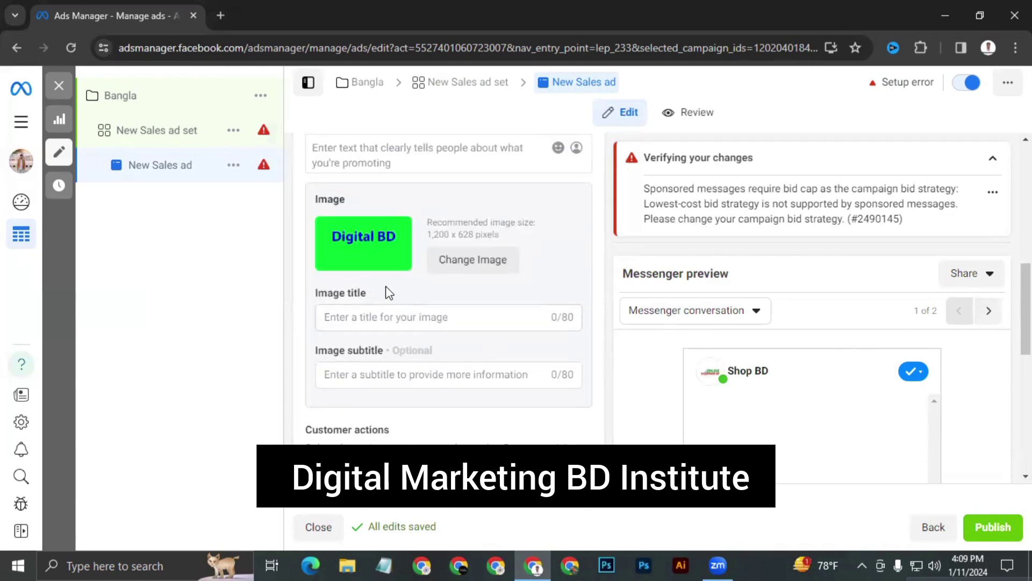
scroll(387, 291, up, 2)
click(350, 221)
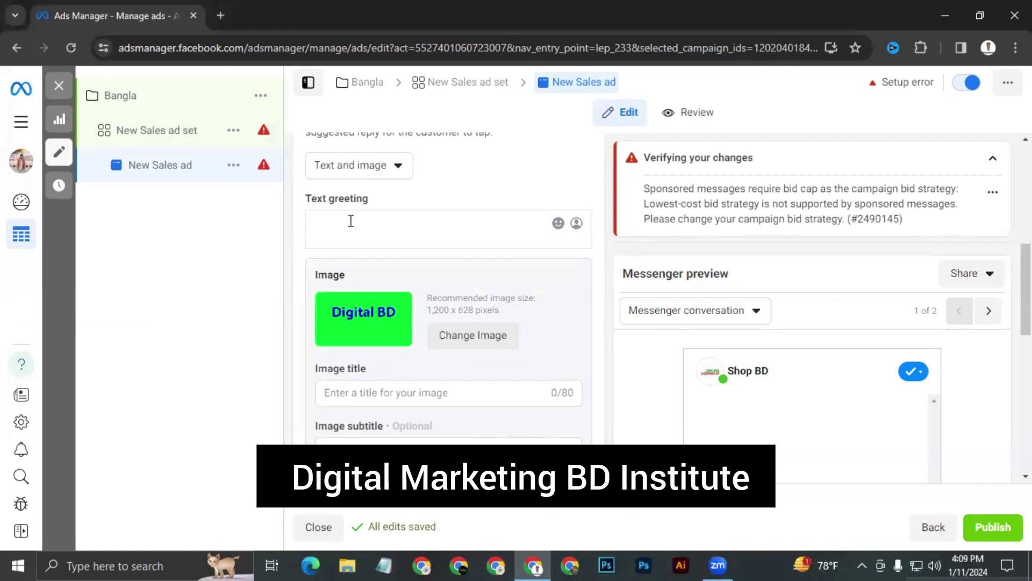
text(ffffff)
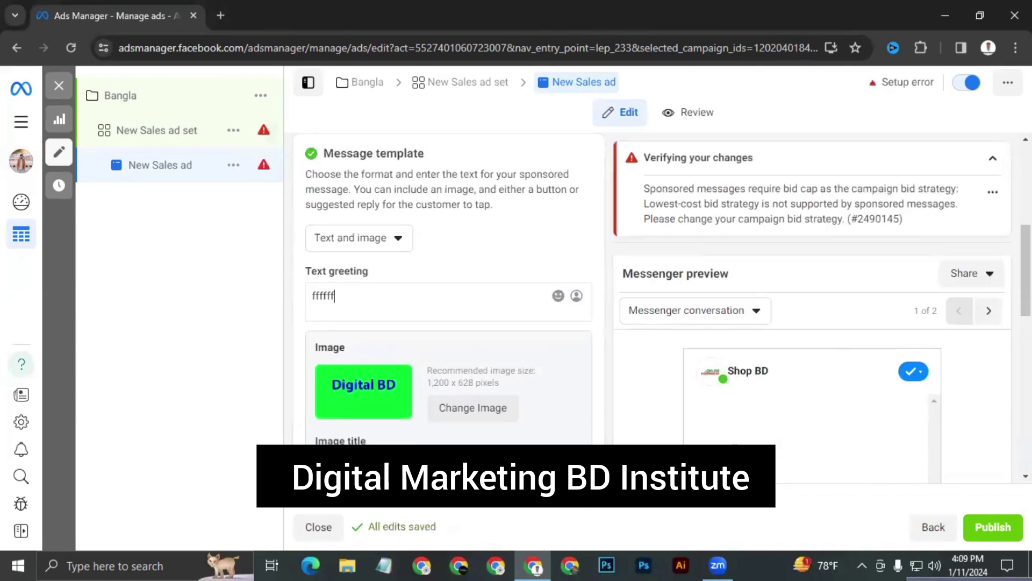
scroll(484, 340, down, 4)
scroll(484, 339, up, 4)
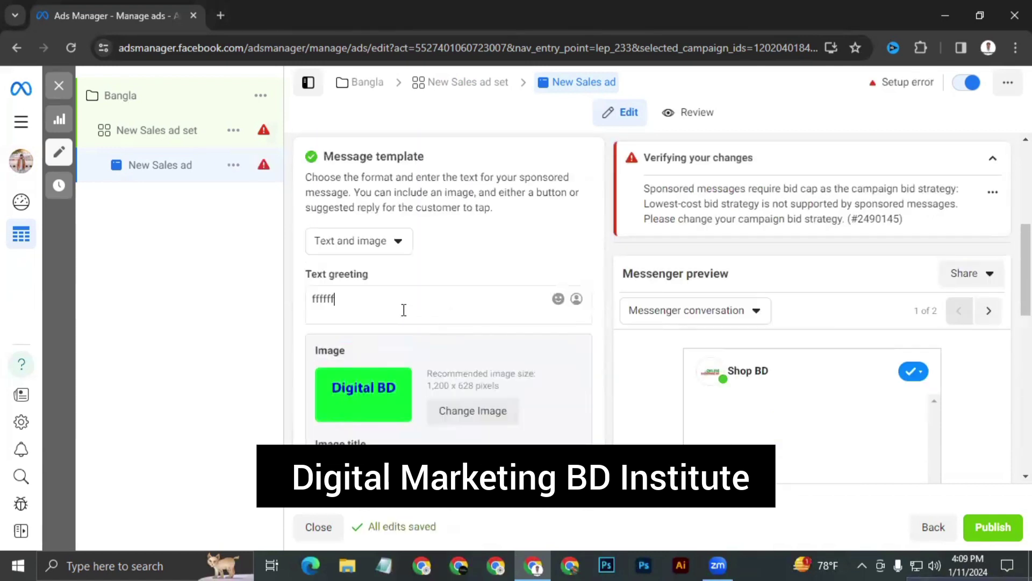
Set the image title to "hhhhhhhh" and the image subtitle to "kkkkkl", and check them in the Messenger preview.
scroll(434, 357, down, 3)
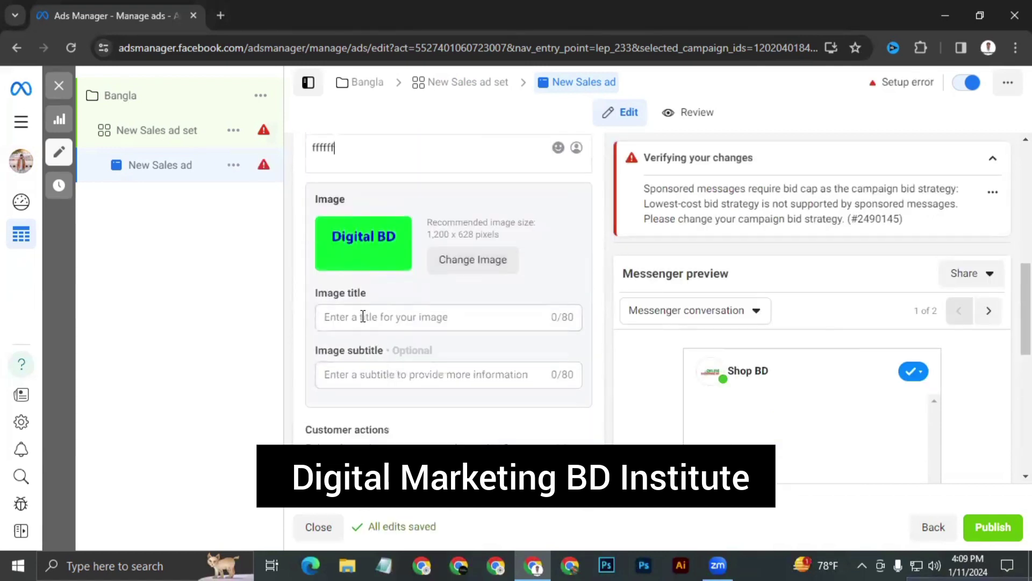
click(363, 316)
text(h)
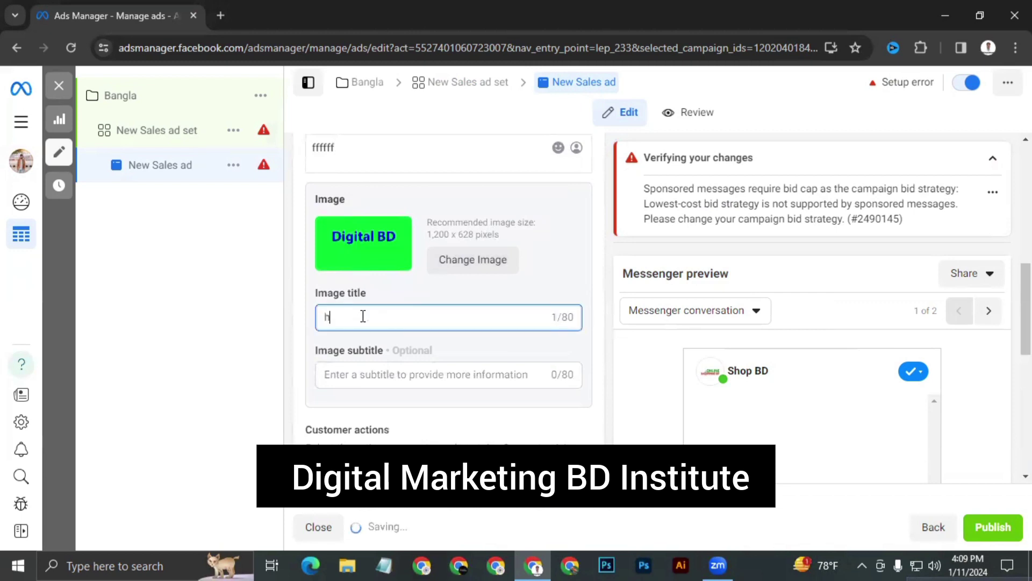
text(hhhhhhh)
click(384, 376)
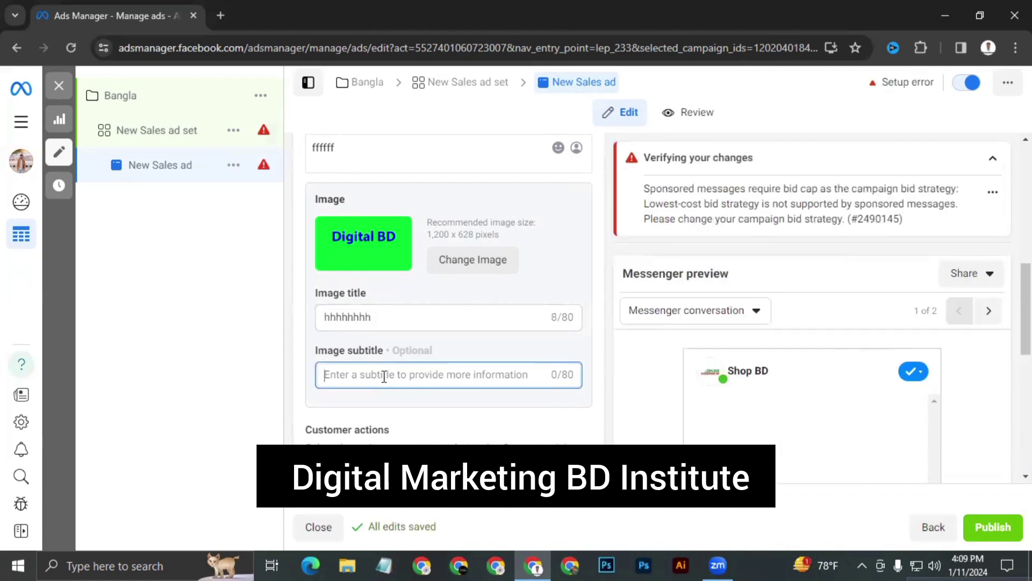
text(kkkkk)
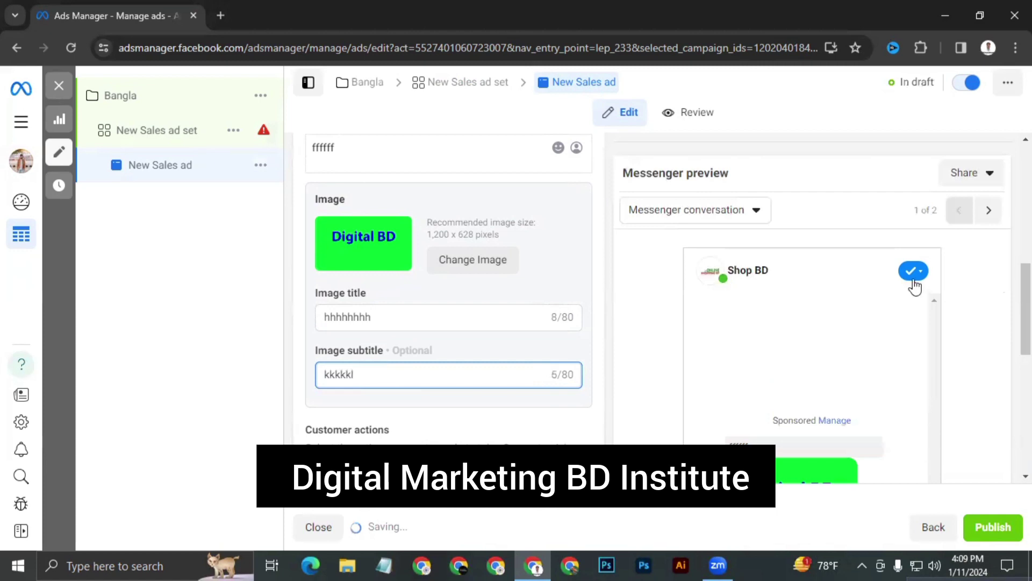
scroll(915, 306, down, 5)
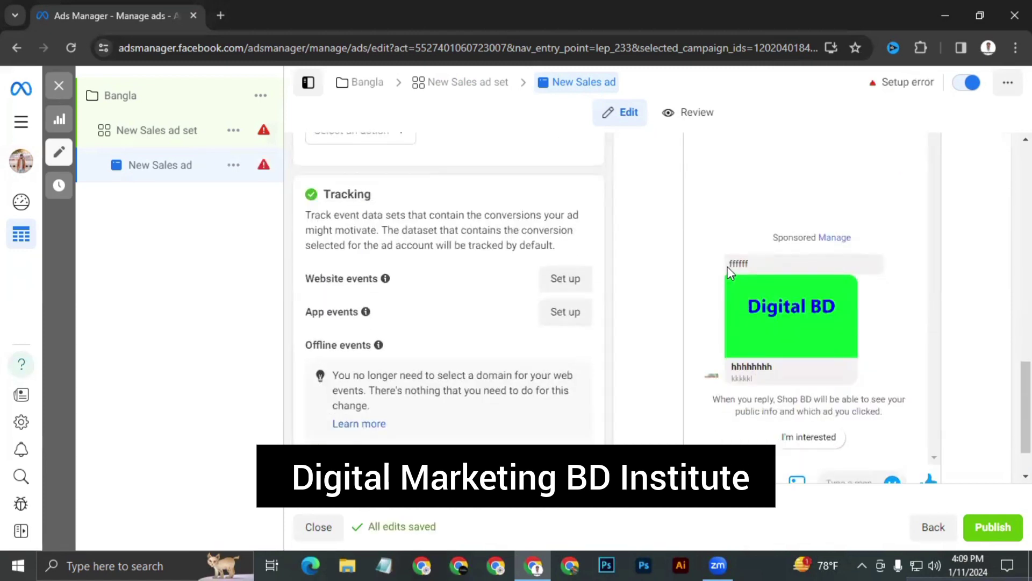
drag(726, 266, 801, 379)
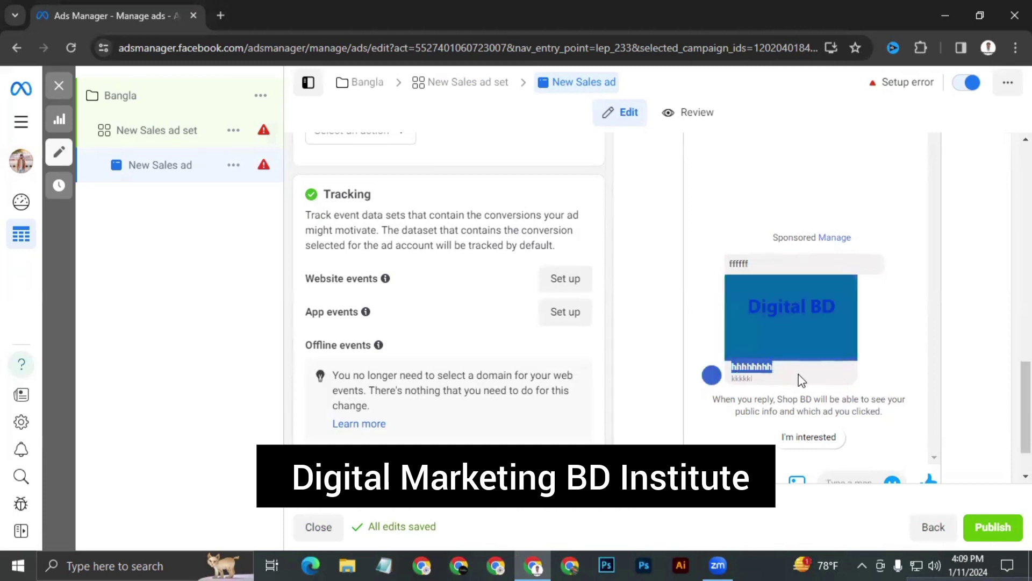
Check the message in the Messenger preview and view the available customer action types without choosing one.
scroll(798, 375, up, 2)
click(810, 341)
scroll(795, 348, down, 1)
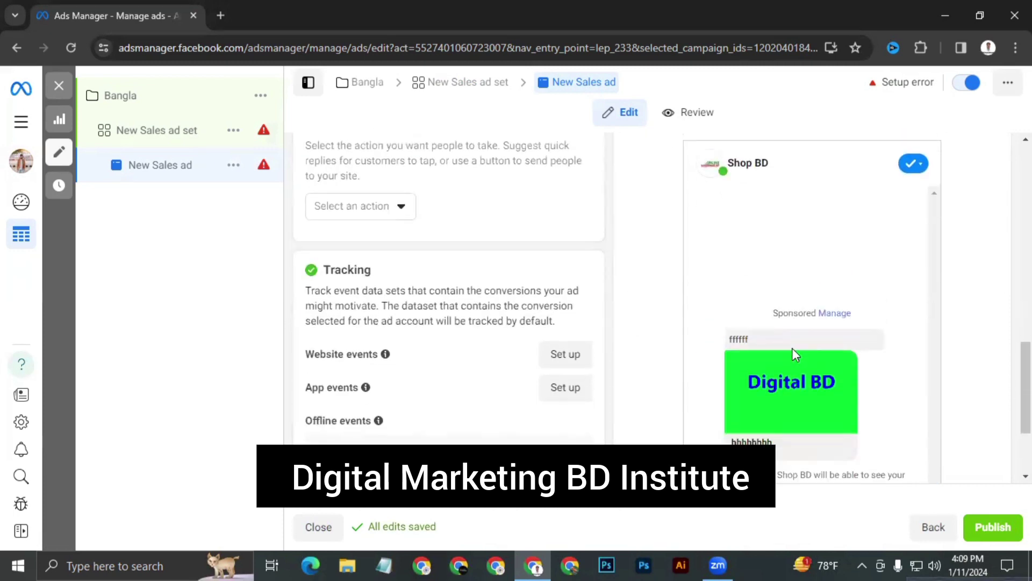
scroll(560, 372, up, 3)
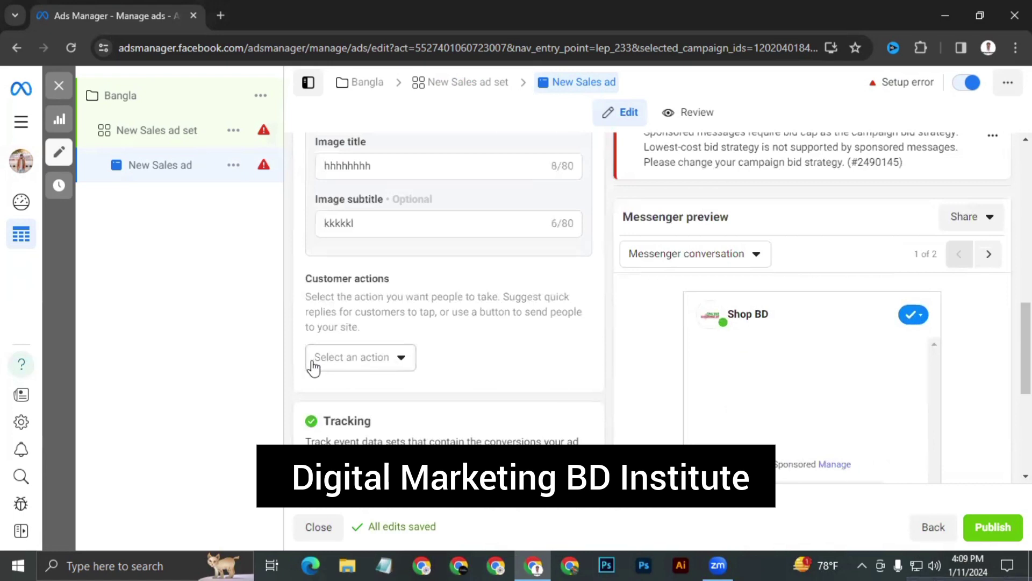
click(386, 365)
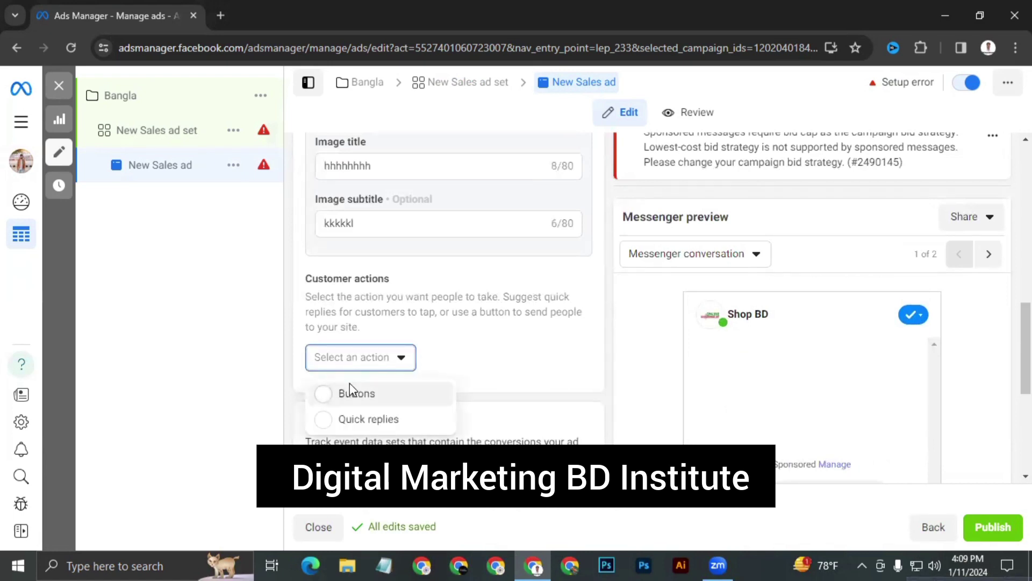
click(532, 345)
Review the ad's settings from the ad name and message template through to the tracking events and URL parameters.
scroll(455, 334, up, 8)
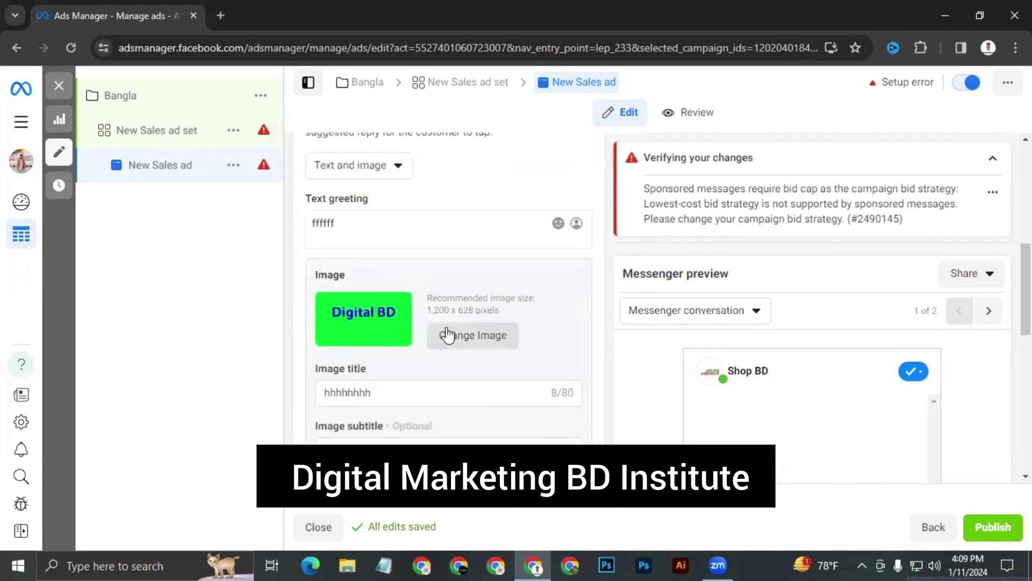
scroll(437, 315, up, 3)
scroll(398, 280, down, 1)
scroll(398, 281, up, 1)
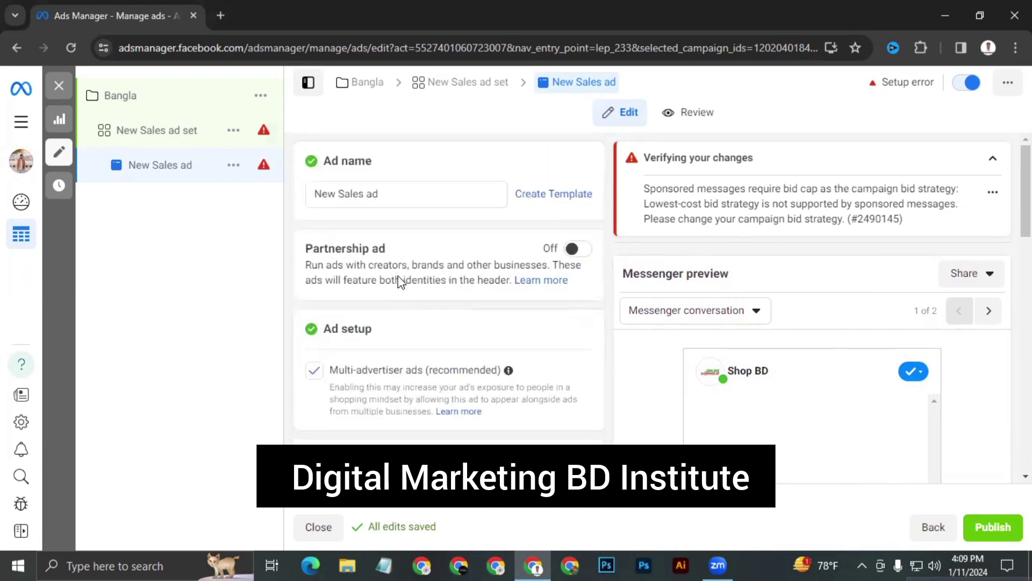
triple_click(404, 193)
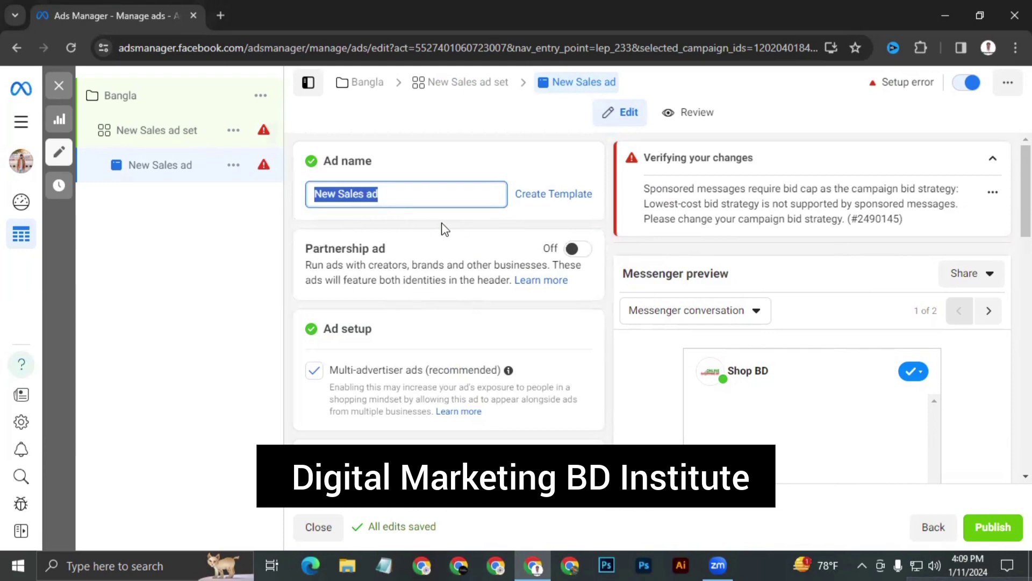
scroll(442, 228, down, 10)
scroll(469, 262, down, 5)
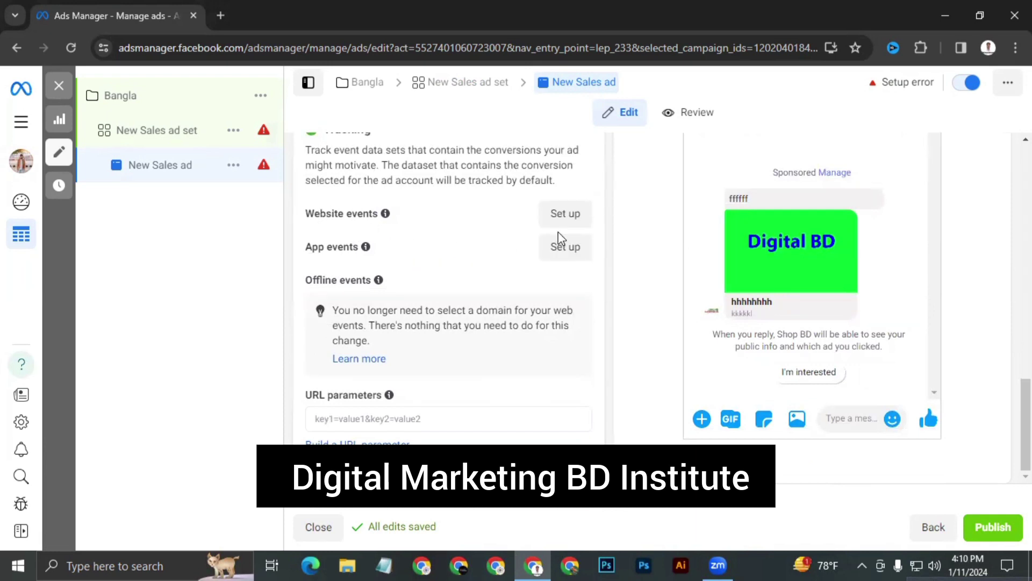
click(430, 419)
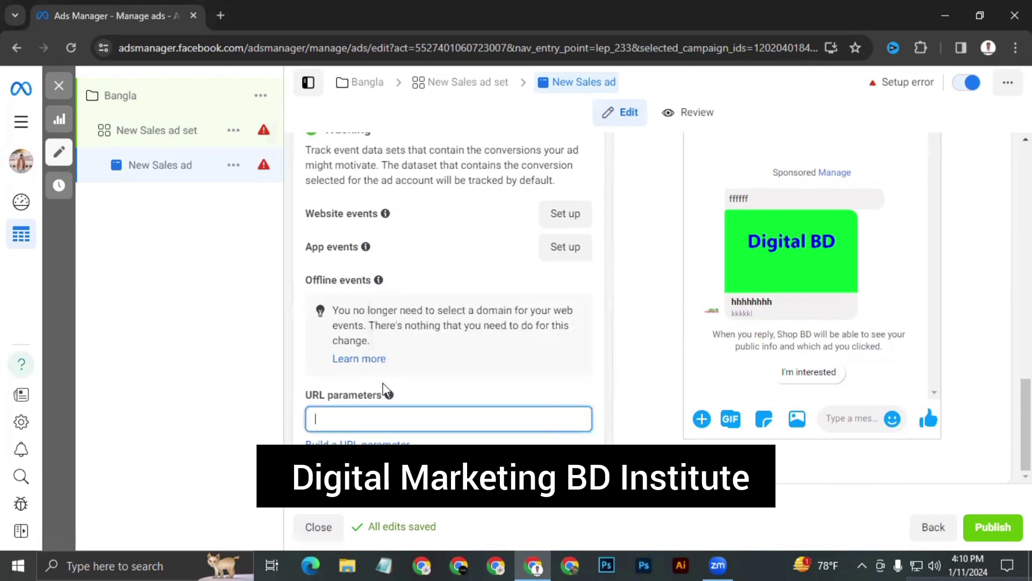
Start publishing the ad, indicate an ad credit to claim, and continue to the debit or credit card details.
click(994, 528)
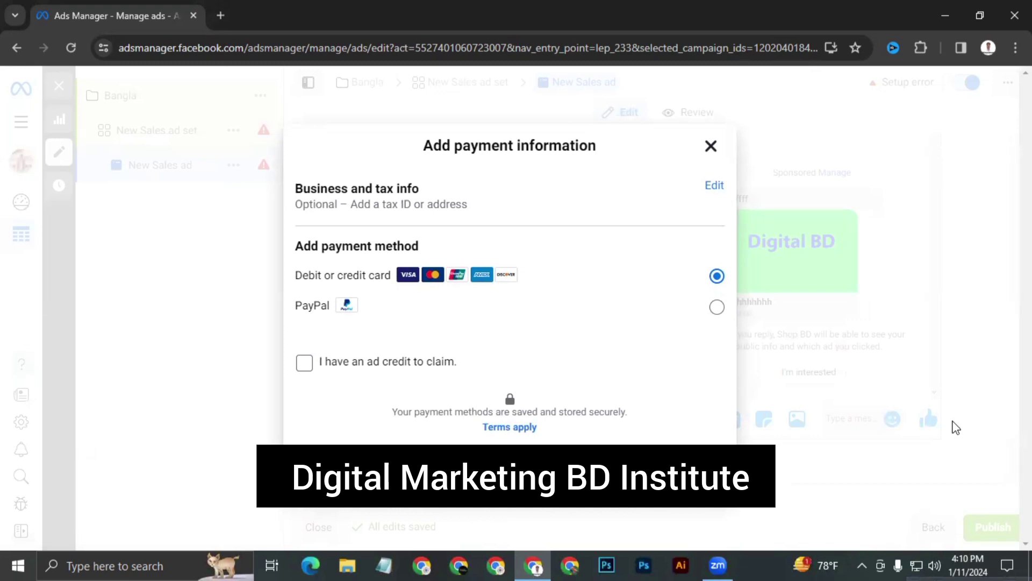
click(323, 364)
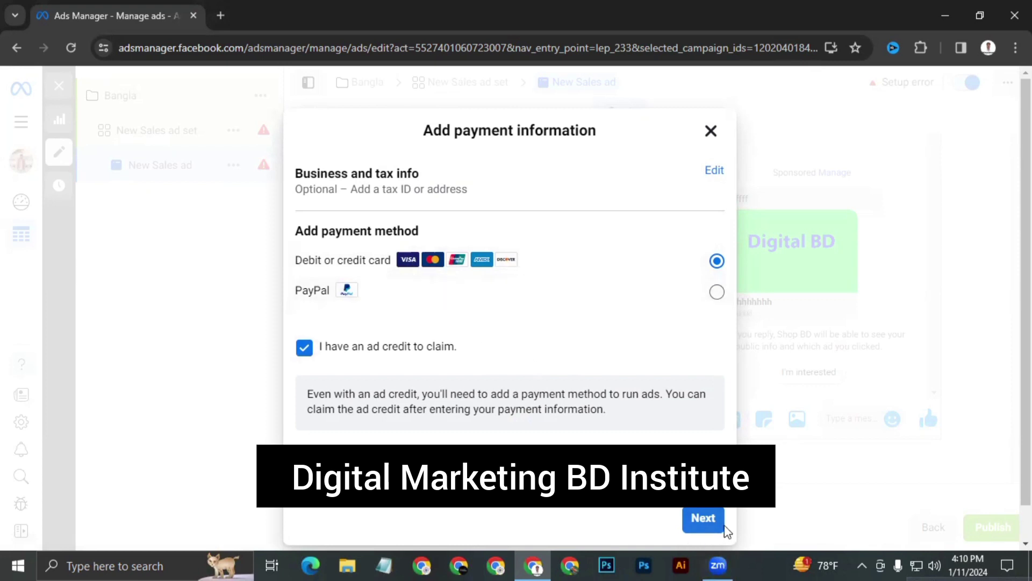
click(698, 527)
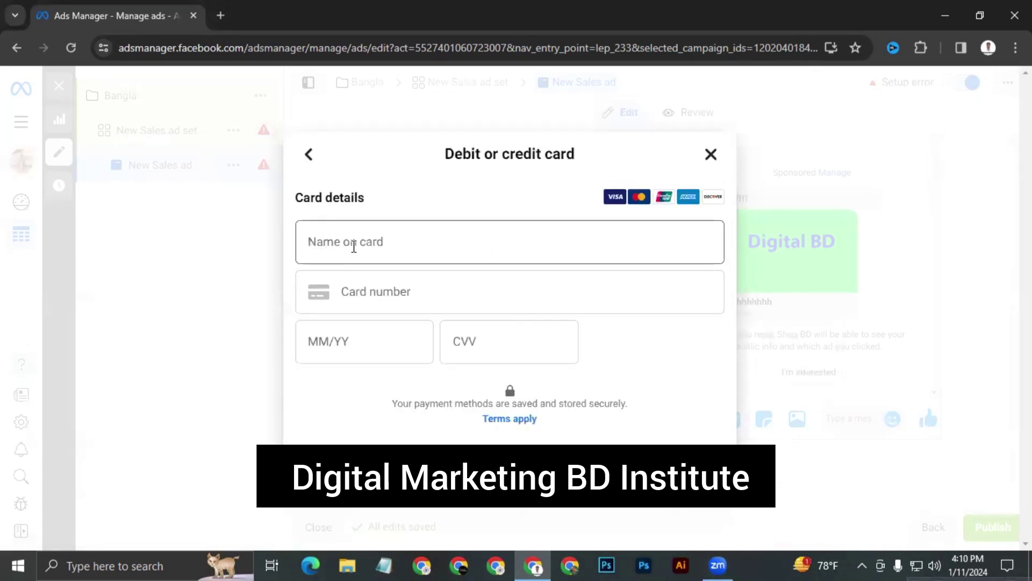
Look through the name, card number, expiry and CVV fields, and close the payment form without filling it in.
click(354, 247)
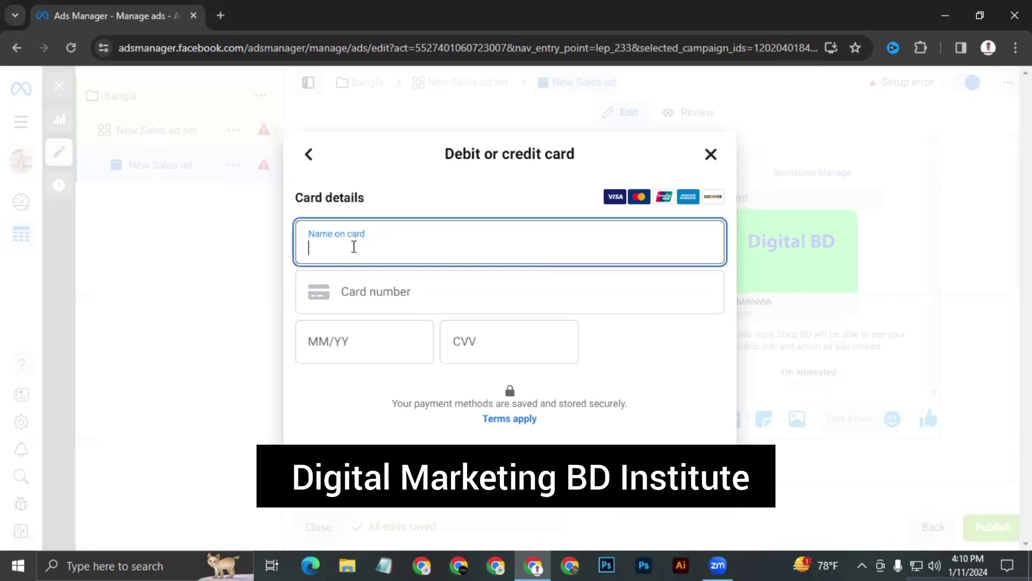
click(364, 296)
click(387, 349)
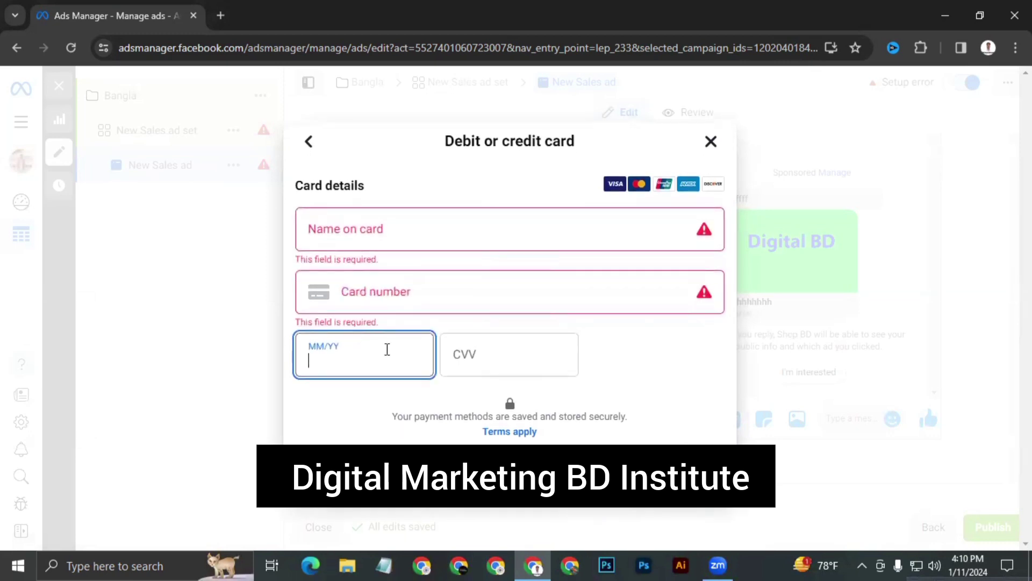
click(469, 359)
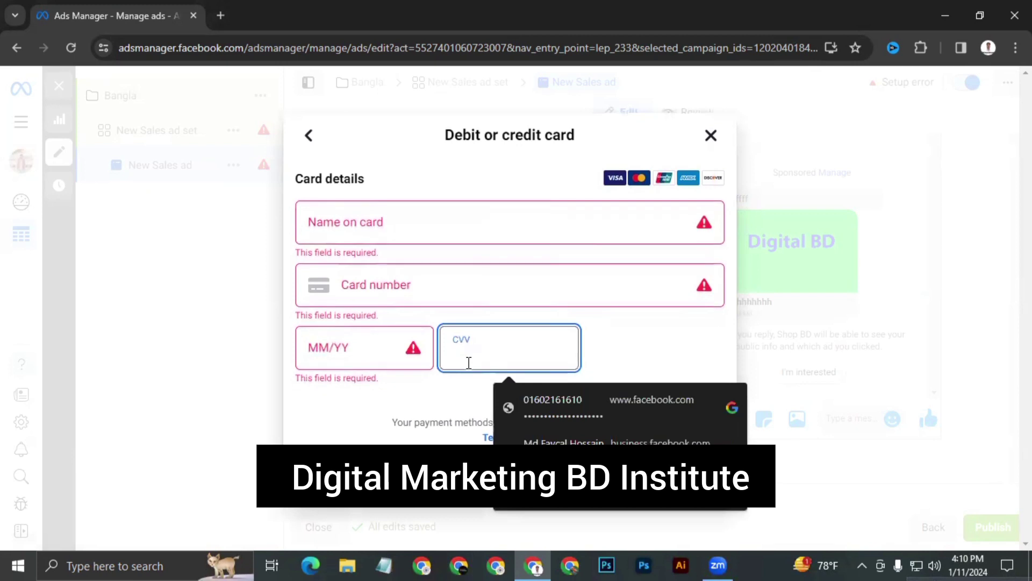
click(668, 330)
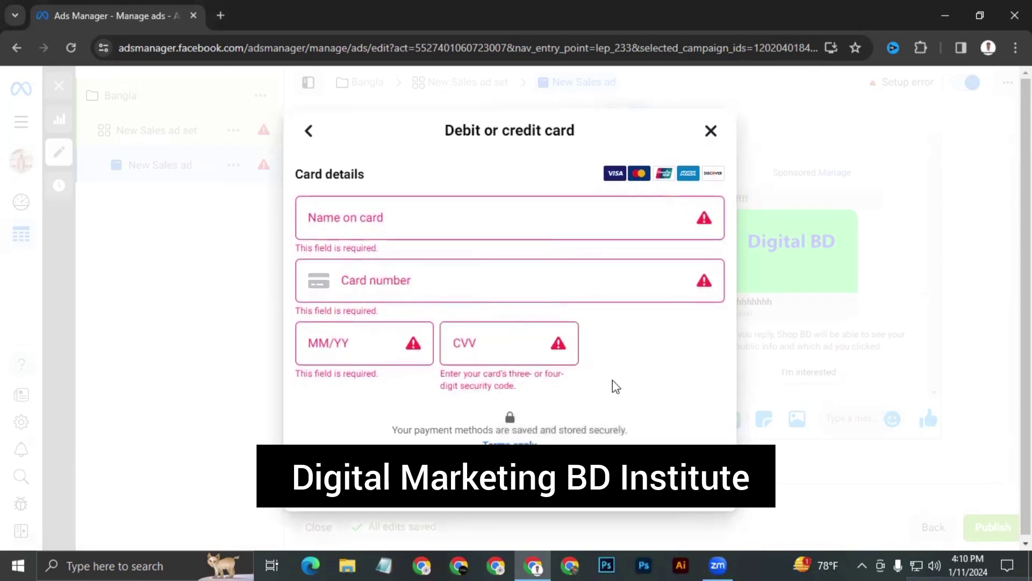
click(709, 131)
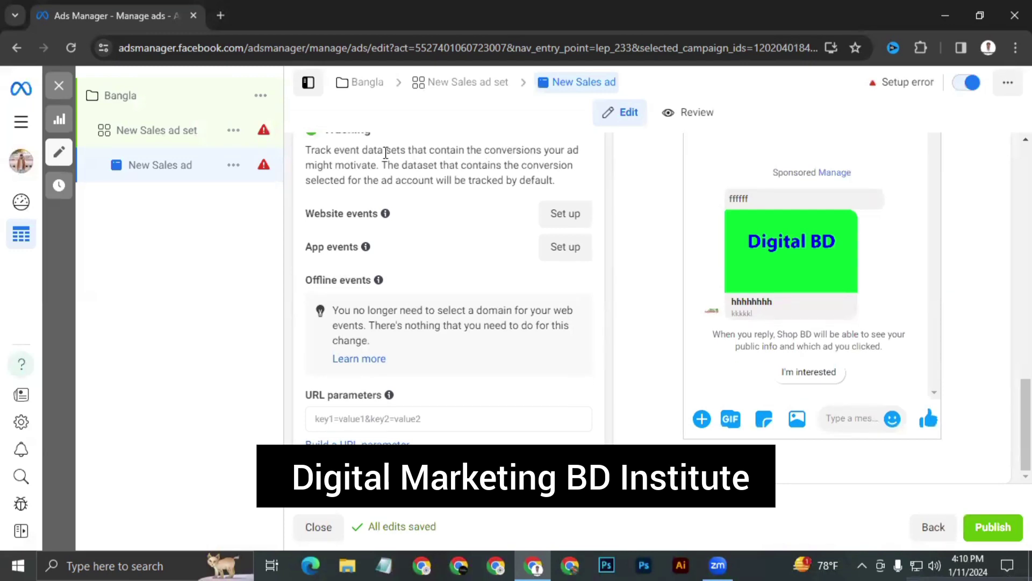
Return from the ad to the Bangla campaign's settings.
scroll(382, 153, up, 3)
scroll(433, 253, up, 5)
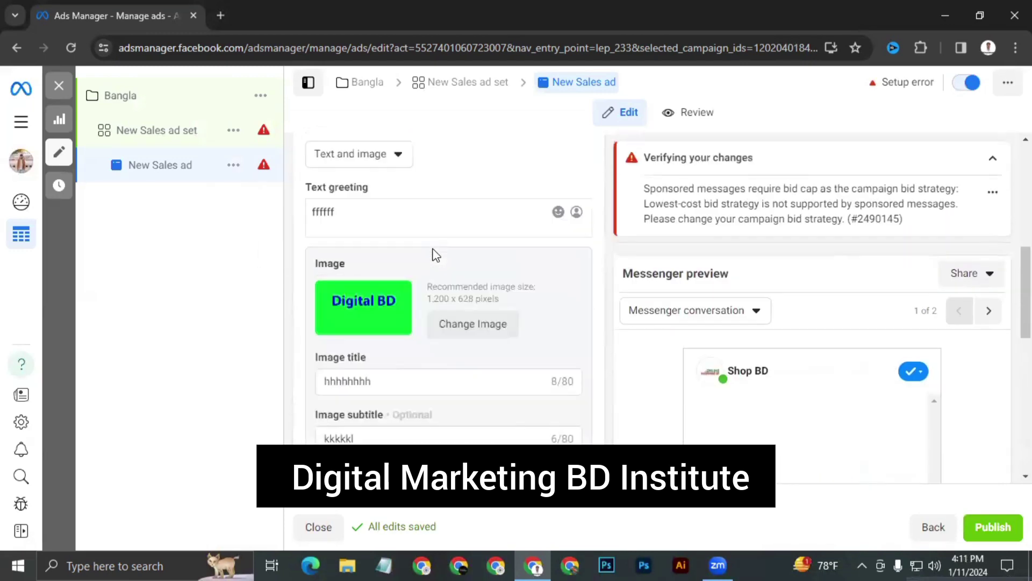
scroll(467, 280, up, 4)
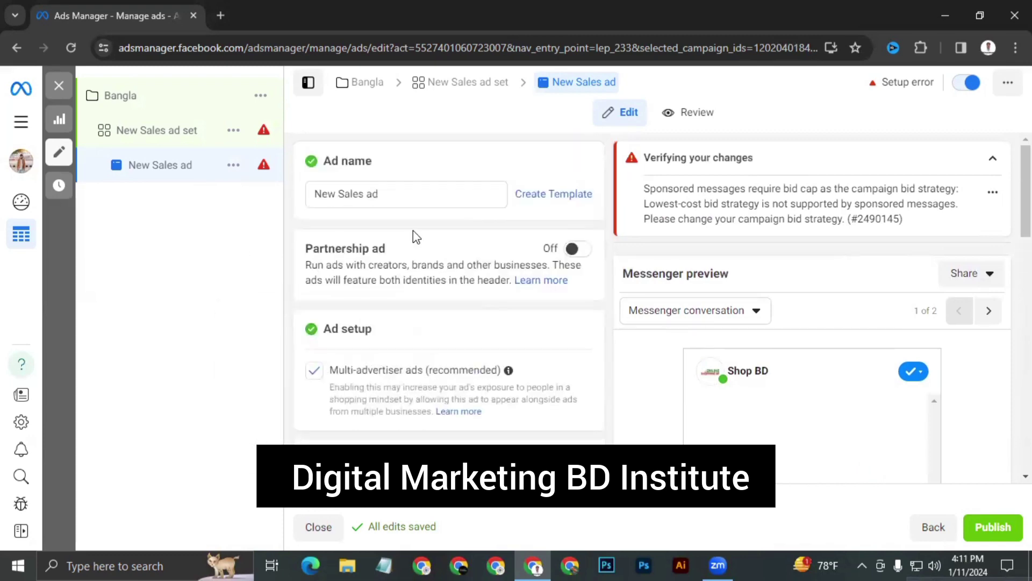
click(160, 108)
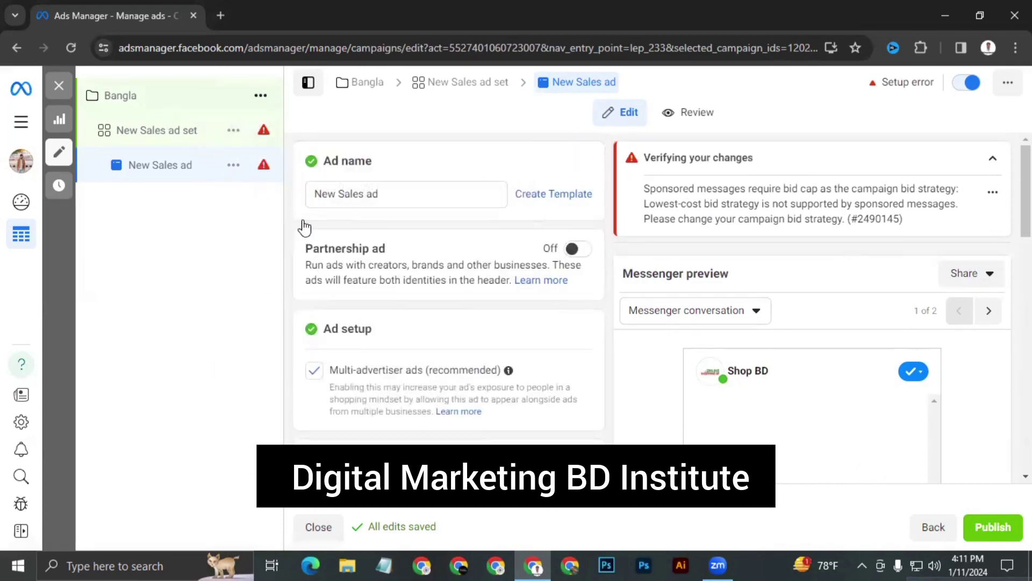